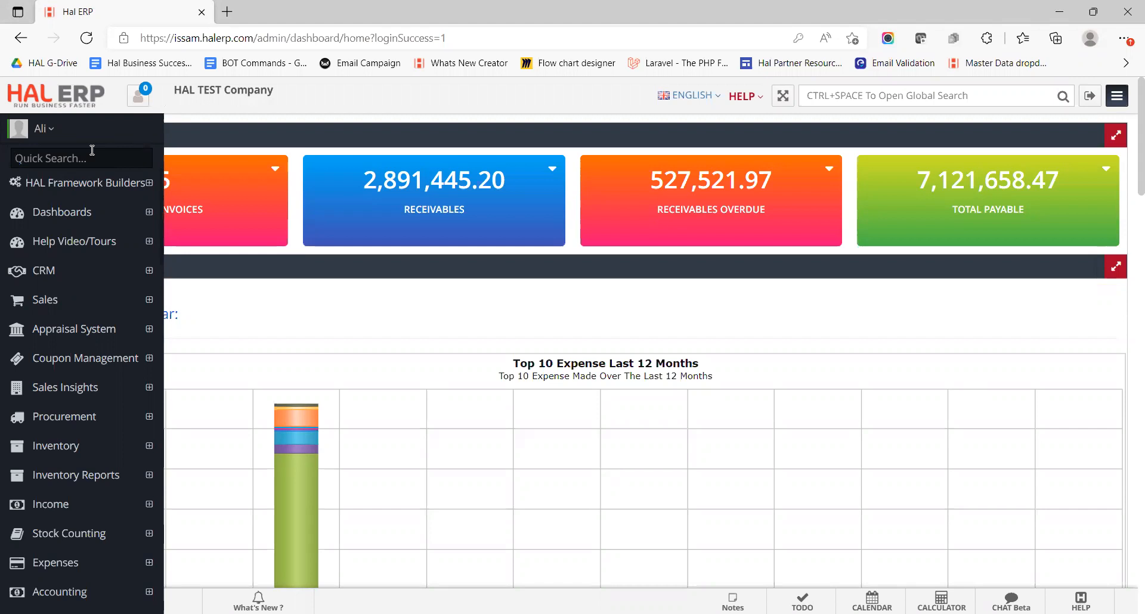
# Step: Find the tax reports and open Tax summary Reports and Tax Filing Report, each in its own browser tab
pyautogui.write('tr')
pyautogui.hotkey('ctrl', 'a')
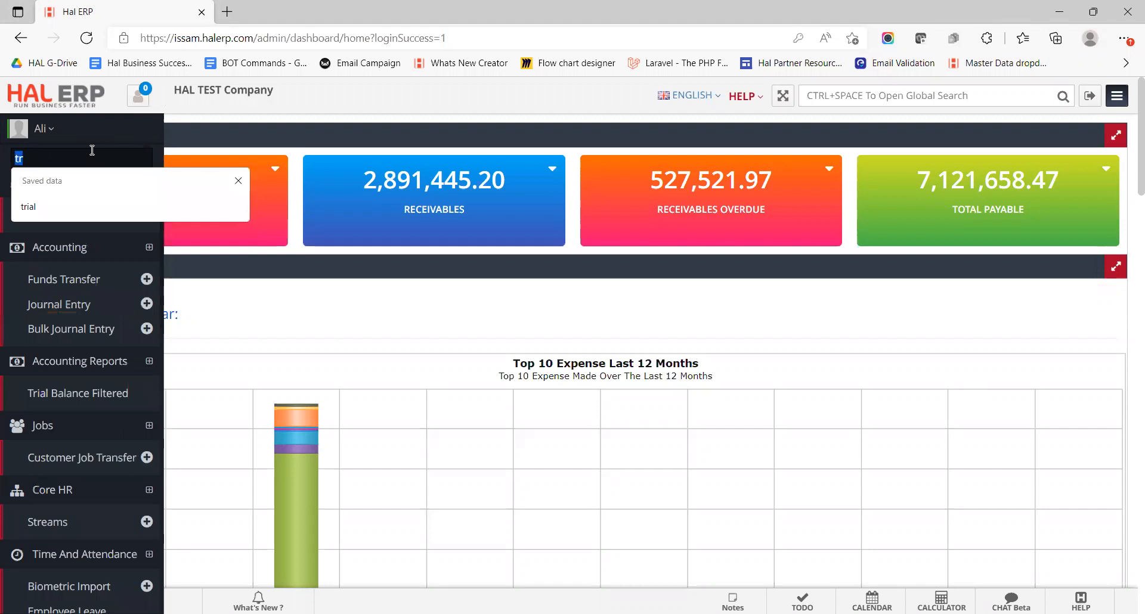
pyautogui.write('tax')
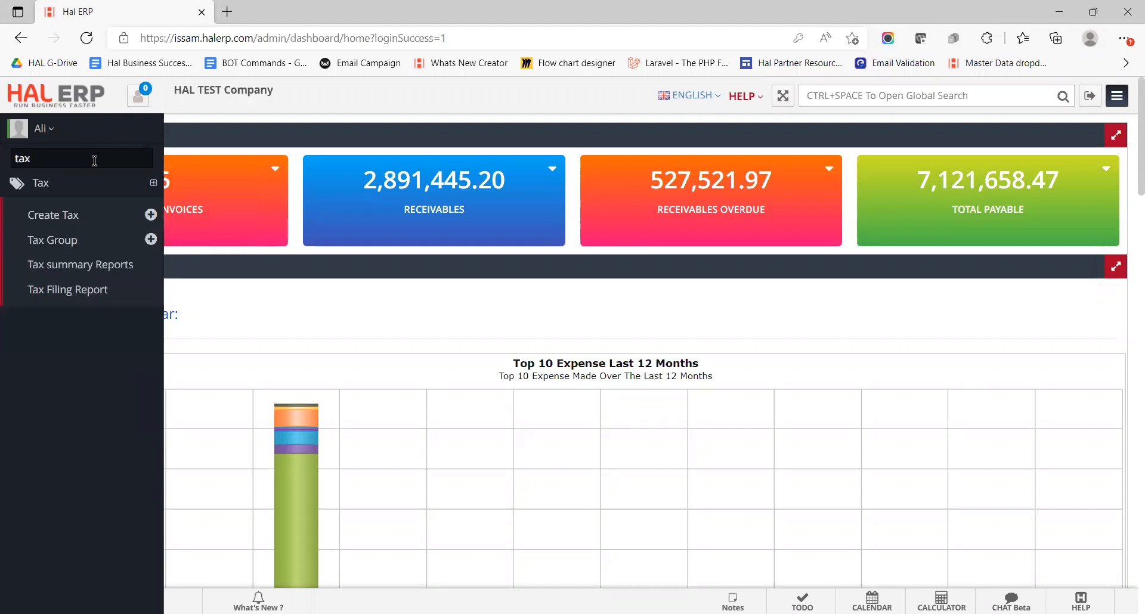
pyautogui.middleClick(97, 268)
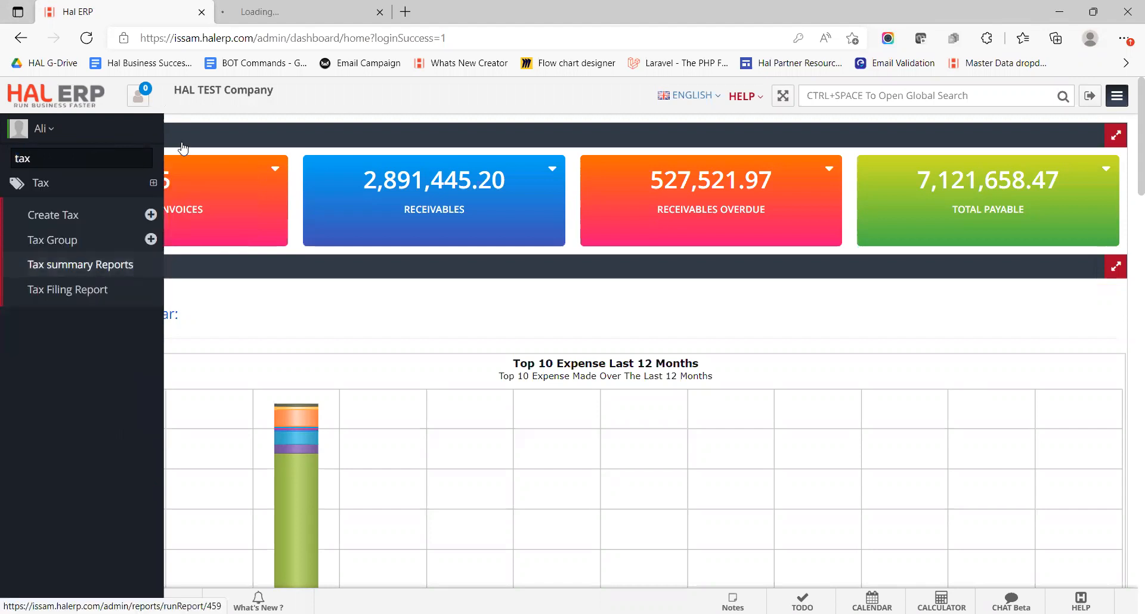
pyautogui.middleClick(65, 294)
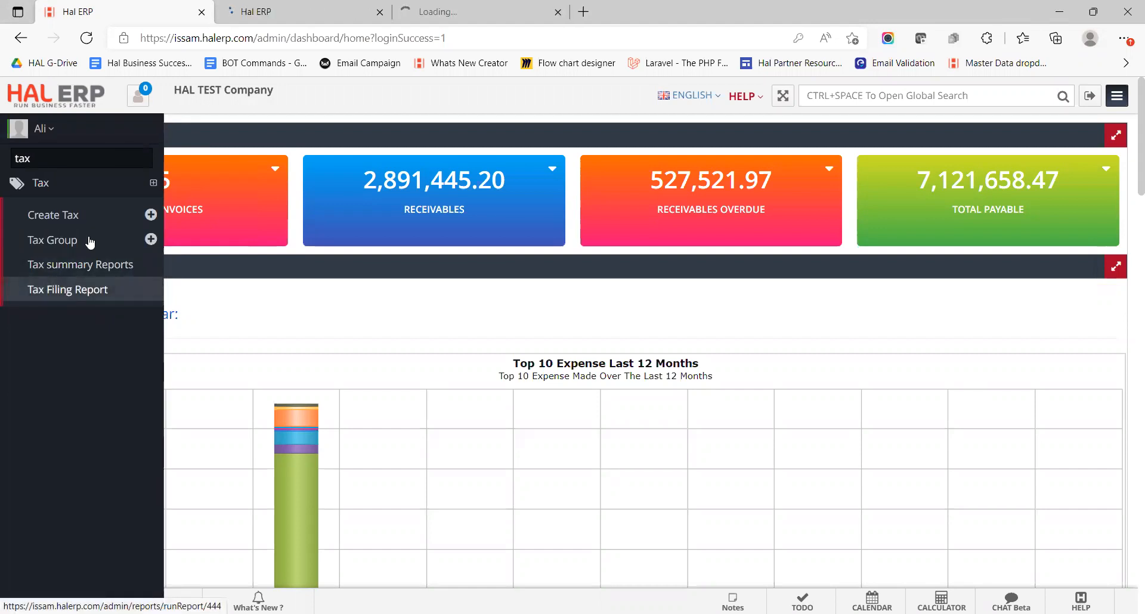
# Step: Search the navigation for "trial" and open the Trial Balance Filtered report in a separate browser tab
pyautogui.doubleClick(77, 158)
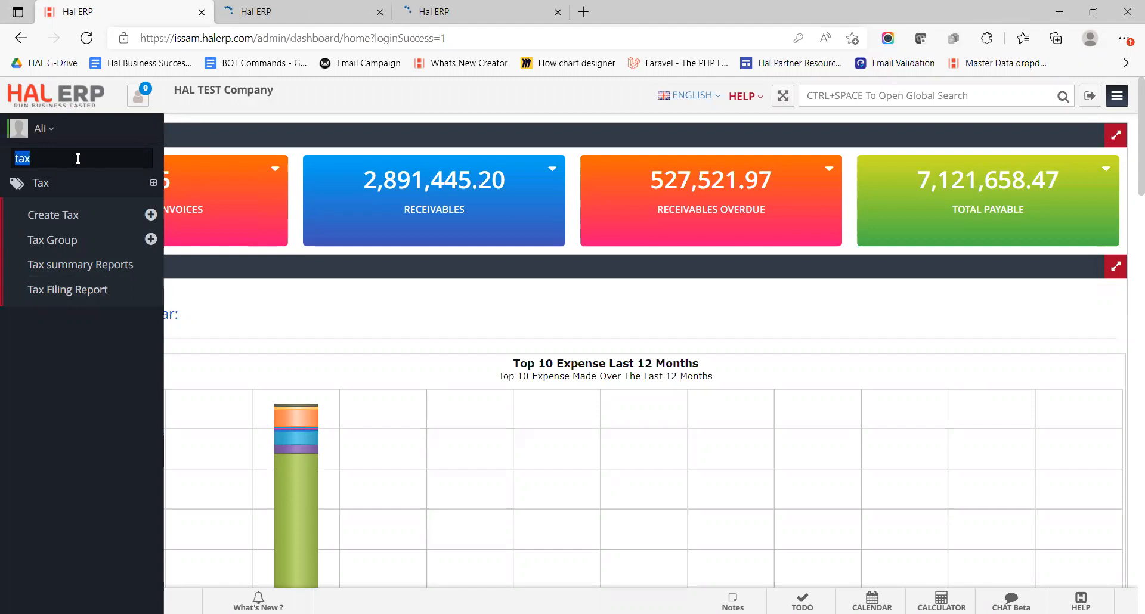
pyautogui.write('trial')
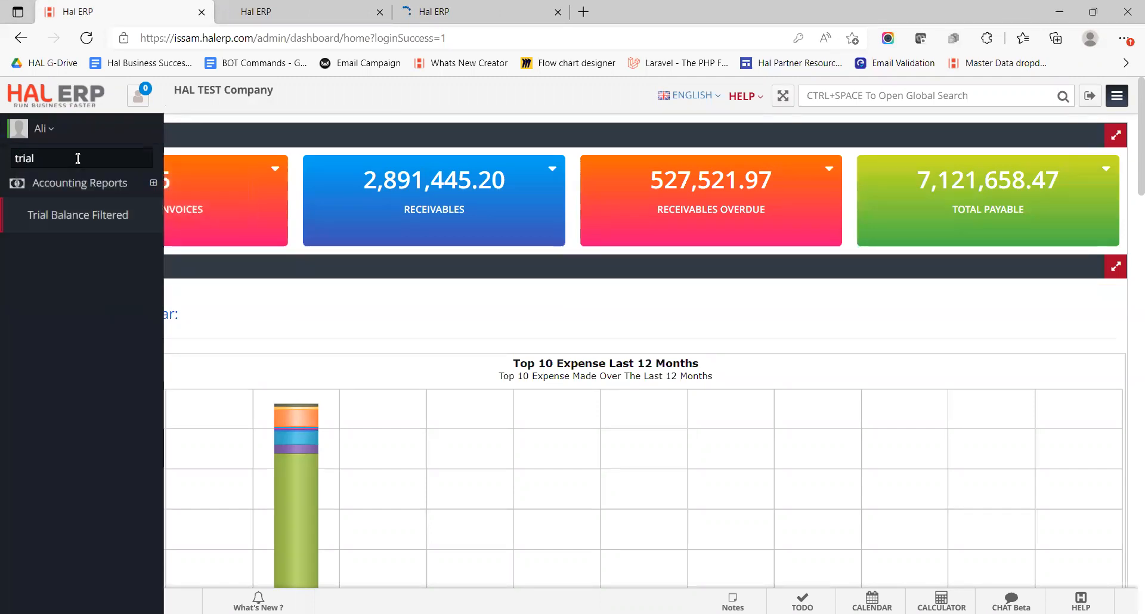
pyautogui.click(83, 221)
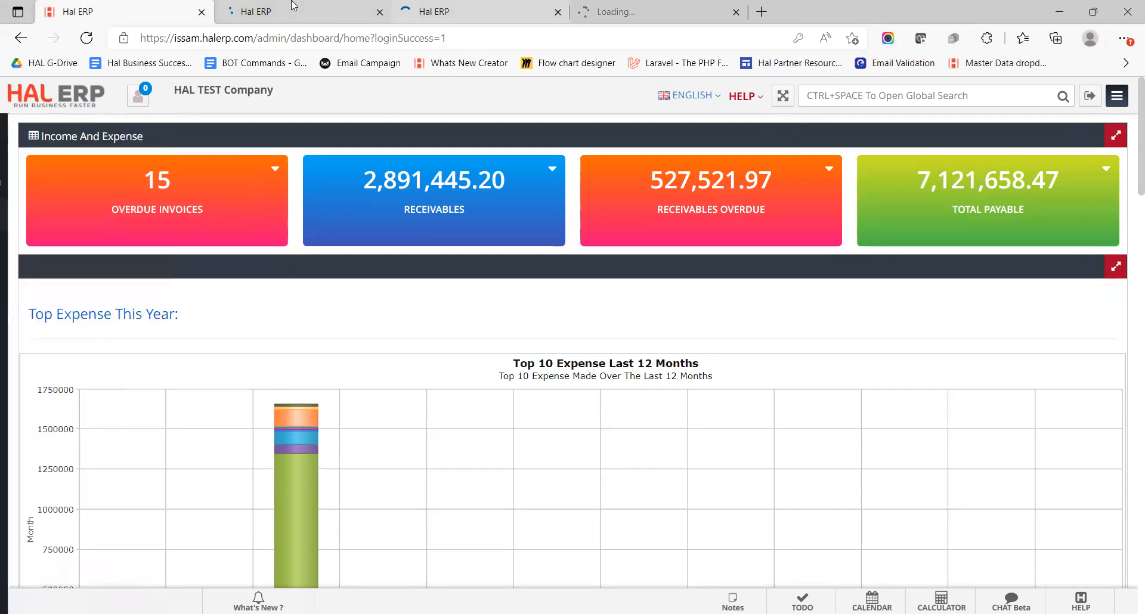
# Step: Place the Tax Filing Report ahead of the Tax Detailed Report among the open browser tabs and look through its VAT rows
pyautogui.click(300, 7)
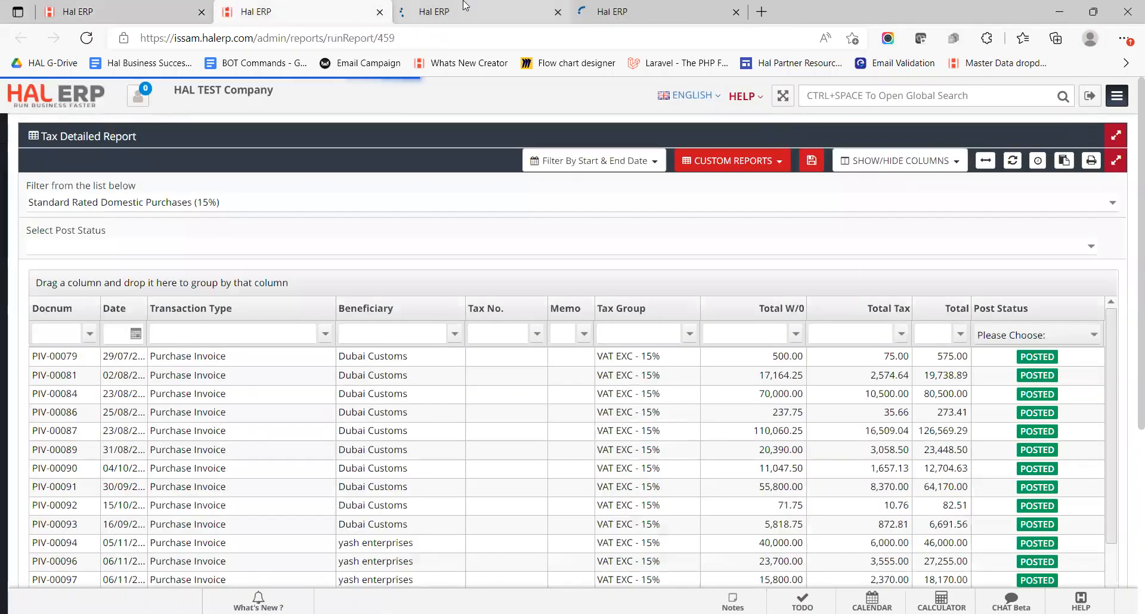
pyautogui.moveTo(465, 6); pyautogui.dragTo(300, 7)
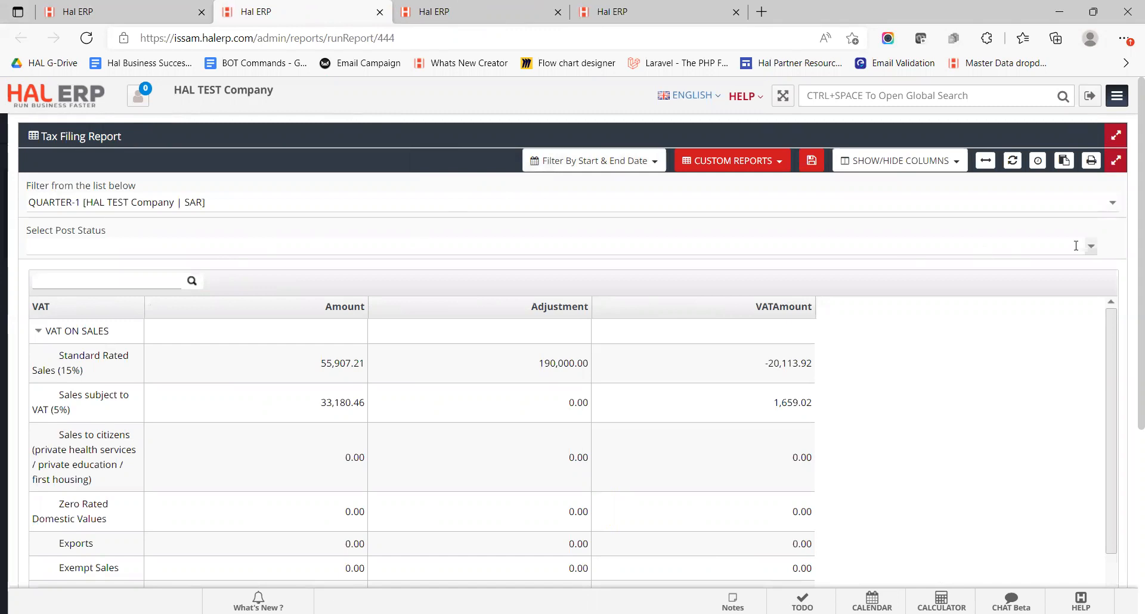
pyautogui.scroll(-5, 1129, 232)
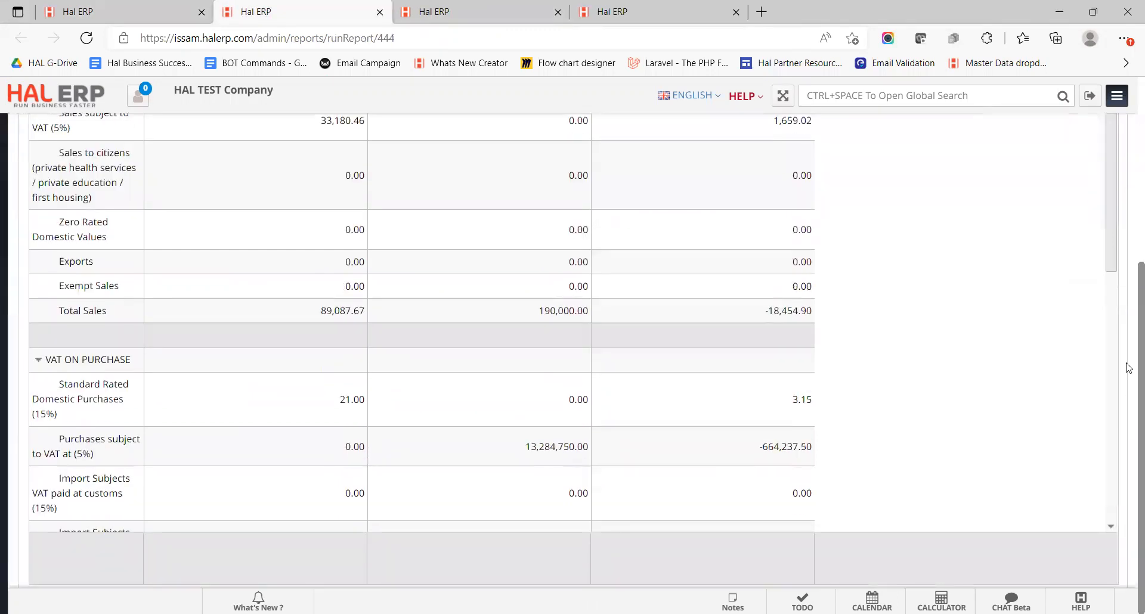
pyautogui.scroll(5, 1129, 232)
# Step: Filter the Tax Filing Report to the period 2022-02-01 to 2022-02-28
pyautogui.click(647, 160)
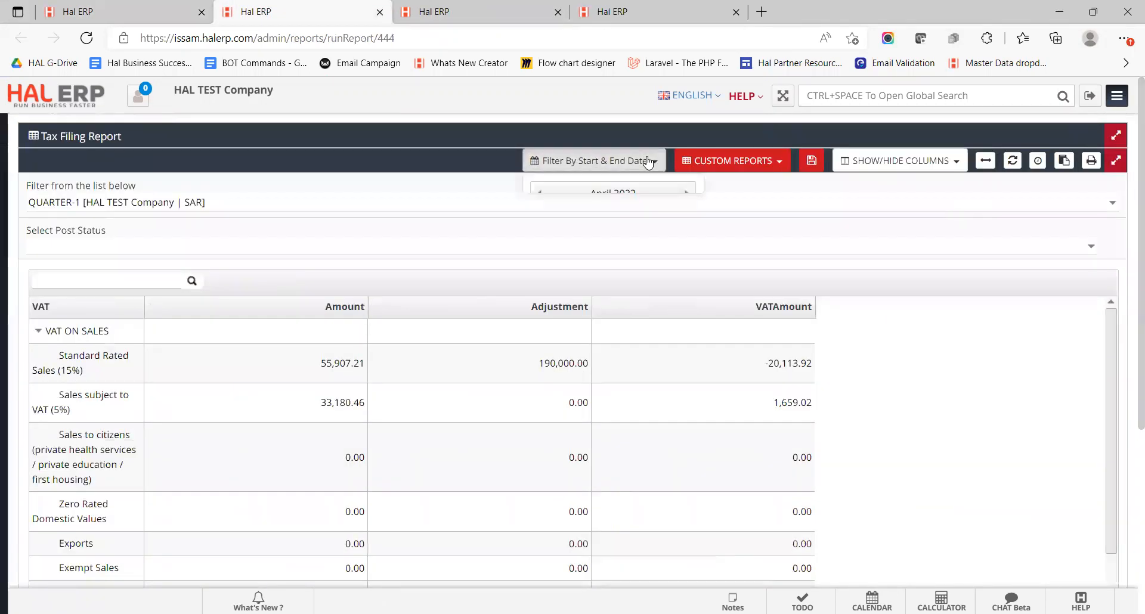
pyautogui.click(539, 194)
pyautogui.click(539, 194)
pyautogui.click(589, 233)
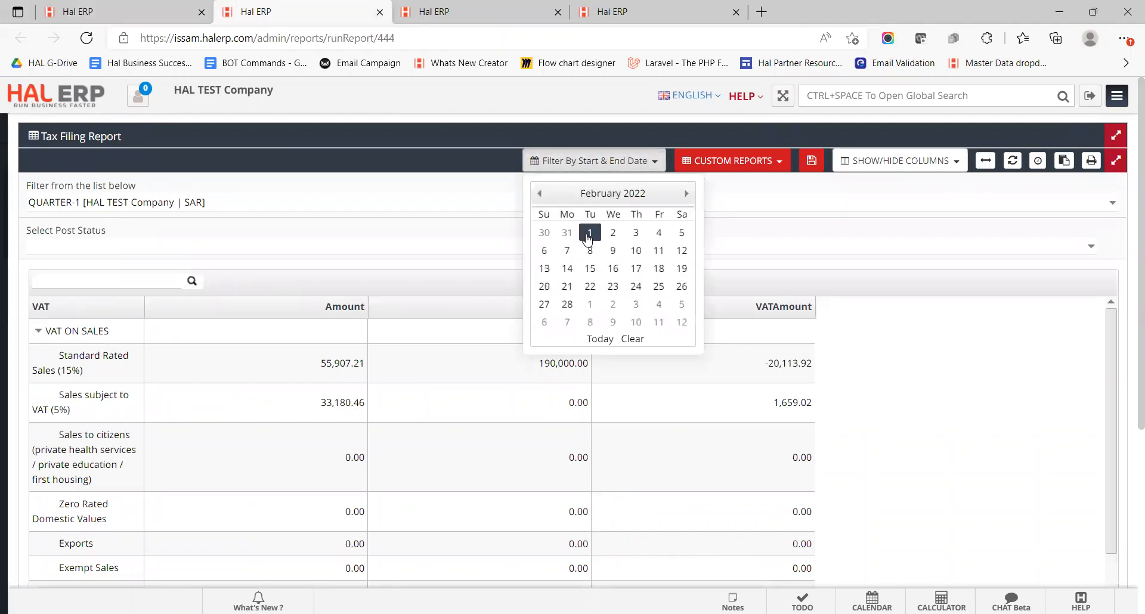
pyautogui.click(566, 304)
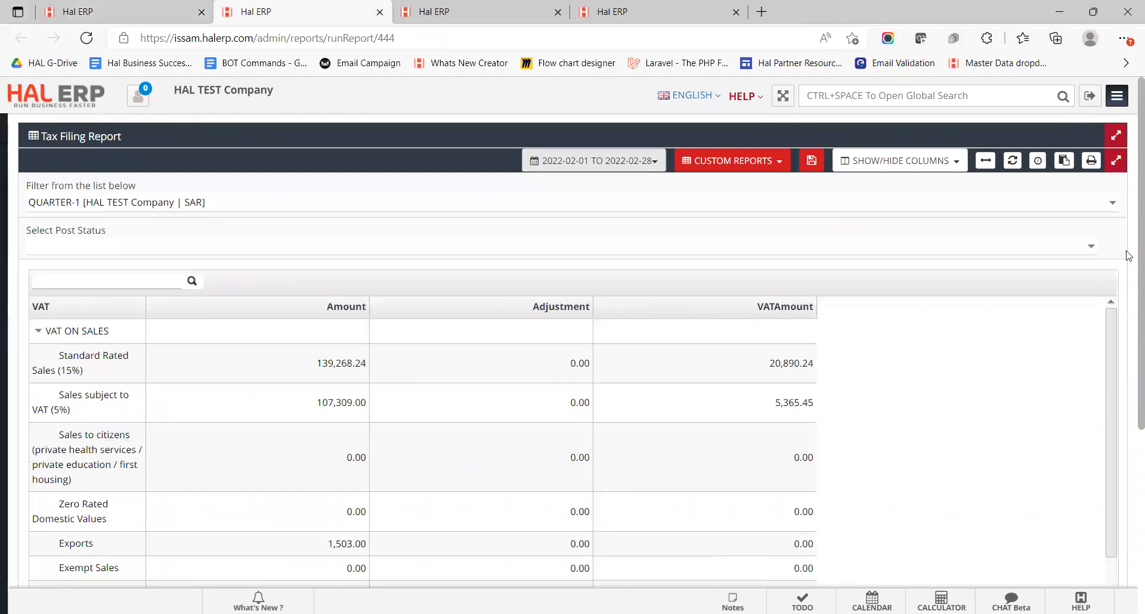
# Step: Set the post status of the Tax Filing Report to ALL
pyautogui.scroll(-2, 1128, 332)
pyautogui.scroll(-2, 1128, 332)
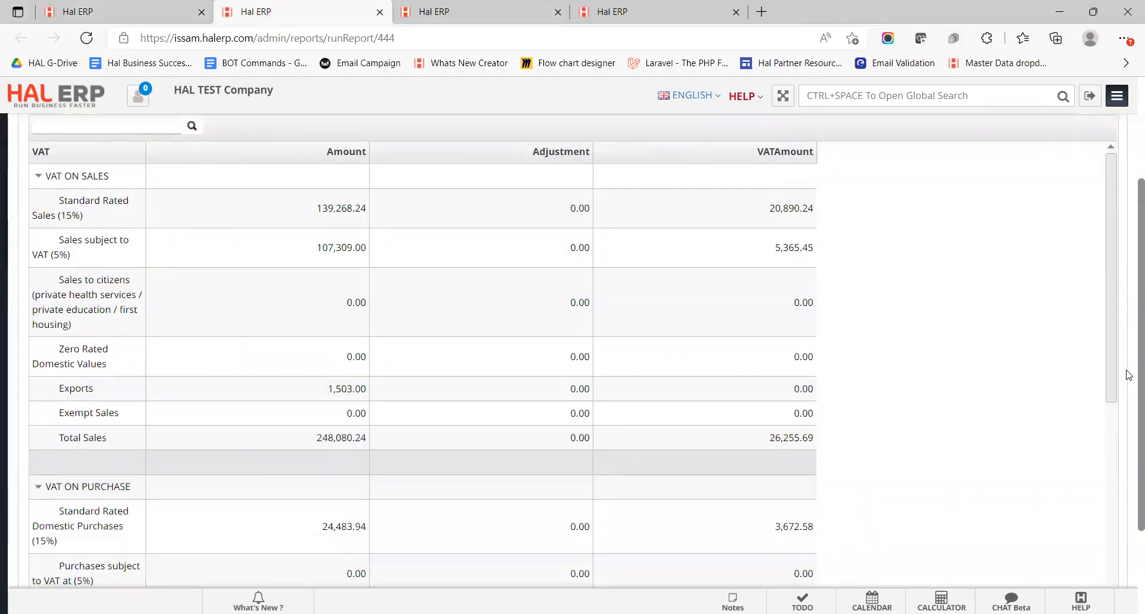
pyautogui.scroll(2, 1128, 339)
pyautogui.scroll(1, 1129, 339)
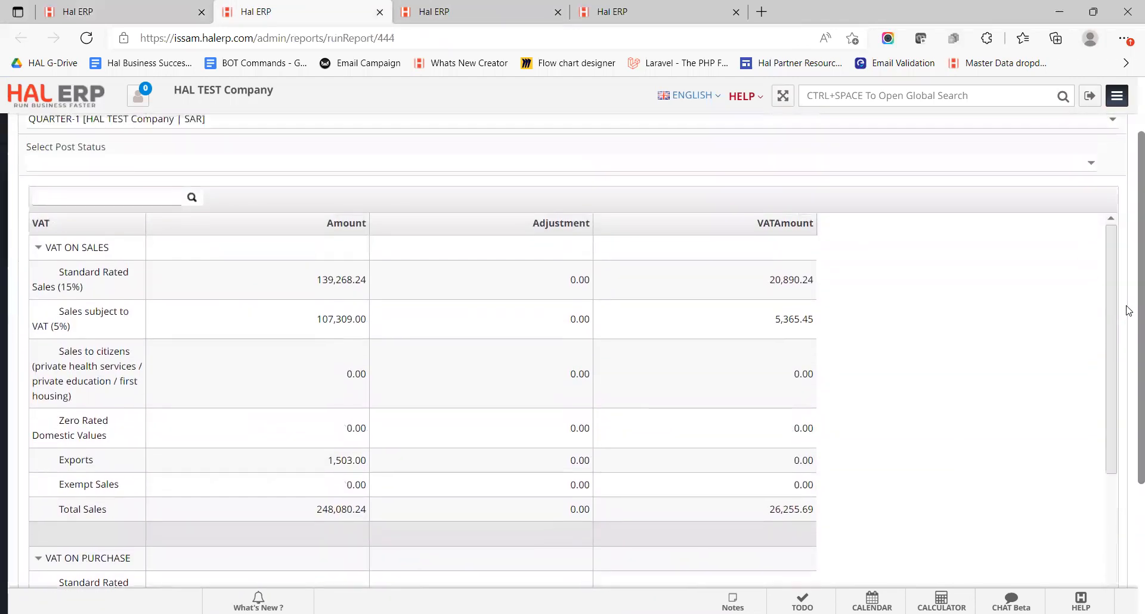
pyautogui.click(1090, 163)
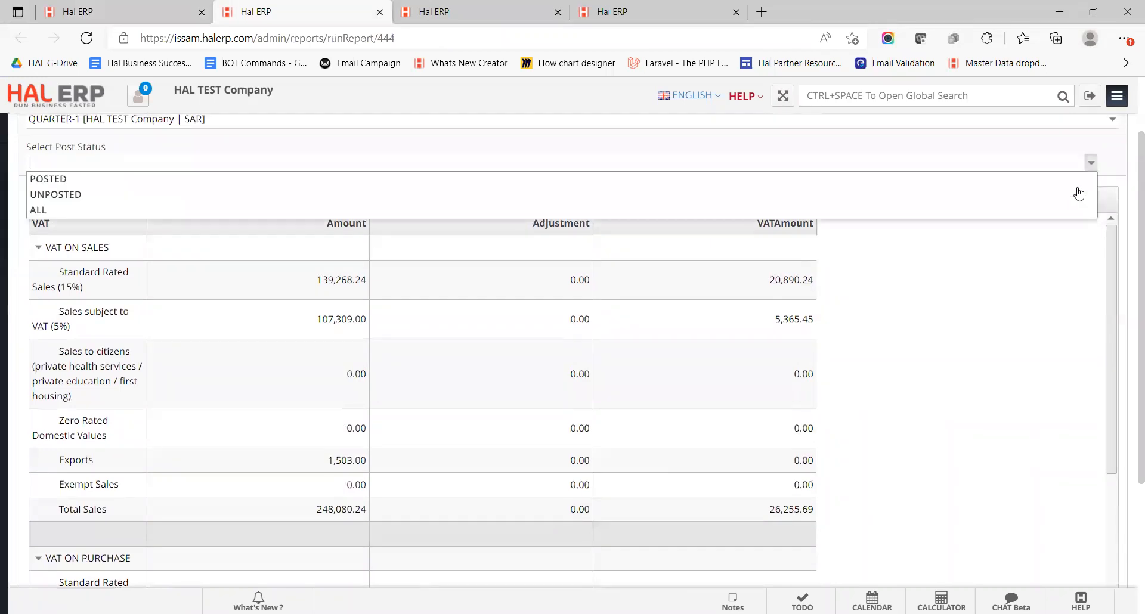
pyautogui.click(1075, 212)
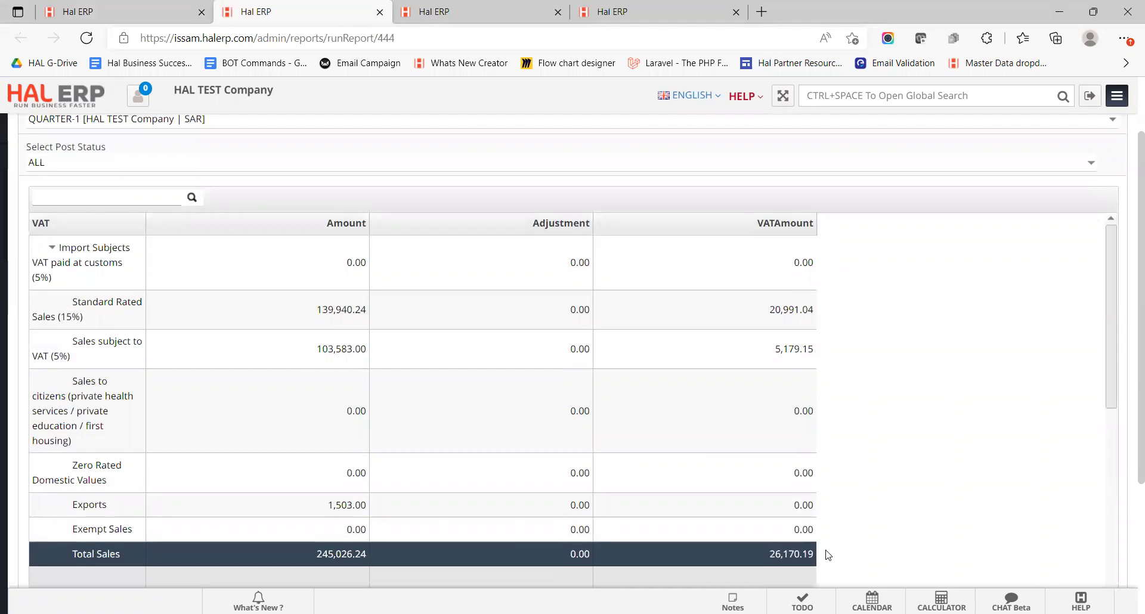
# Step: Review the Tax Filing Report's sales and purchase totals down to the net VAT due row
pyautogui.scroll(-3, 1127, 417)
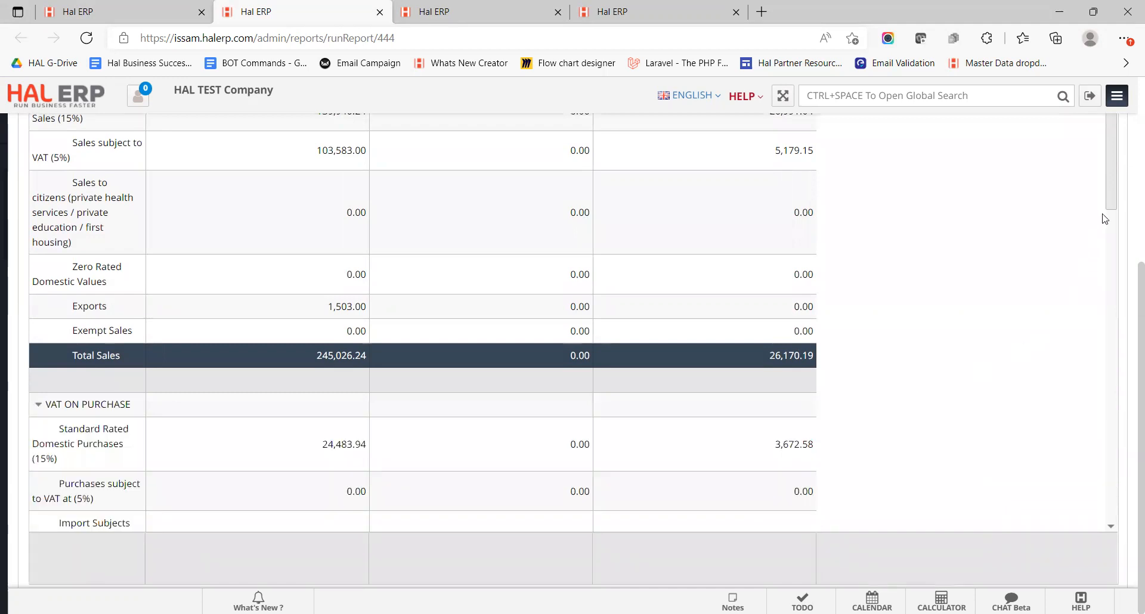
pyautogui.moveTo(1110, 188); pyautogui.dragTo(1112, 563)
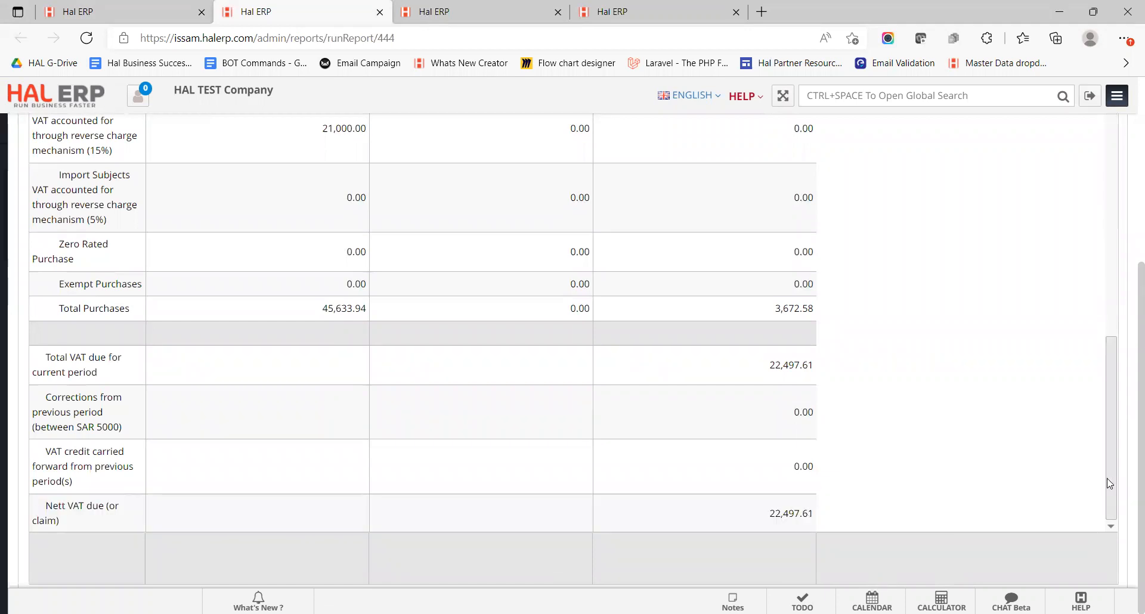
pyautogui.scroll(10, 1073, 281)
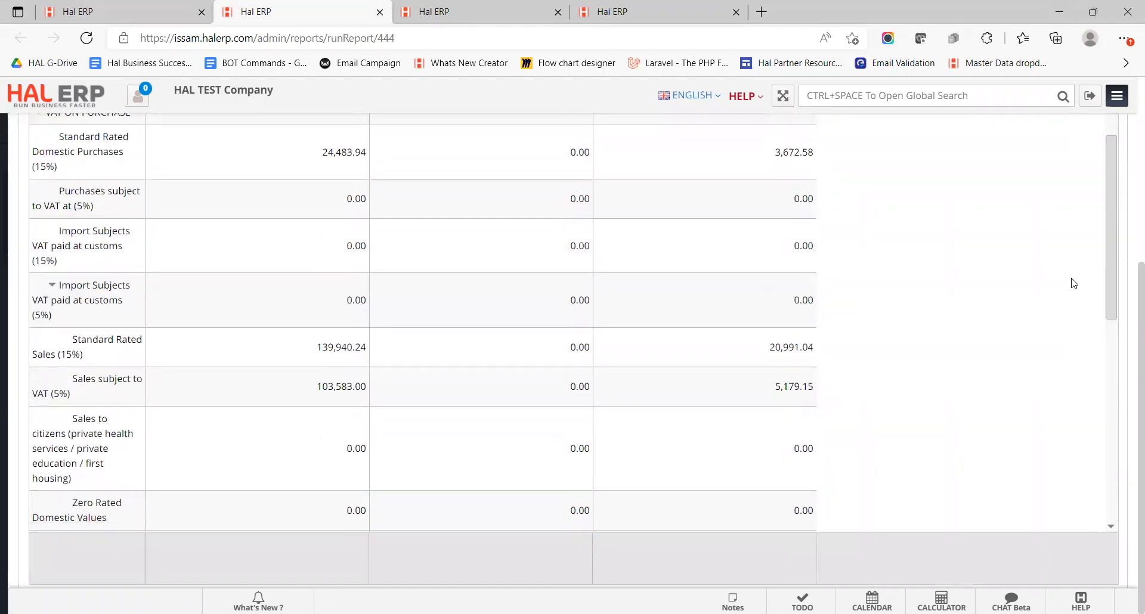
pyautogui.scroll(3, 1052, 207)
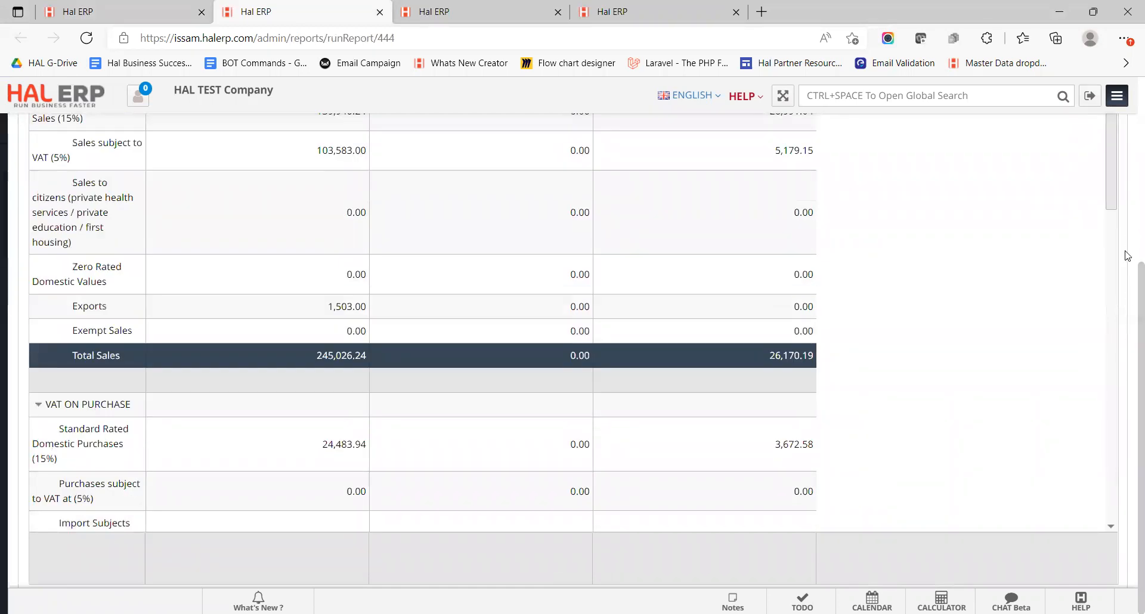
pyautogui.scroll(3, 1127, 247)
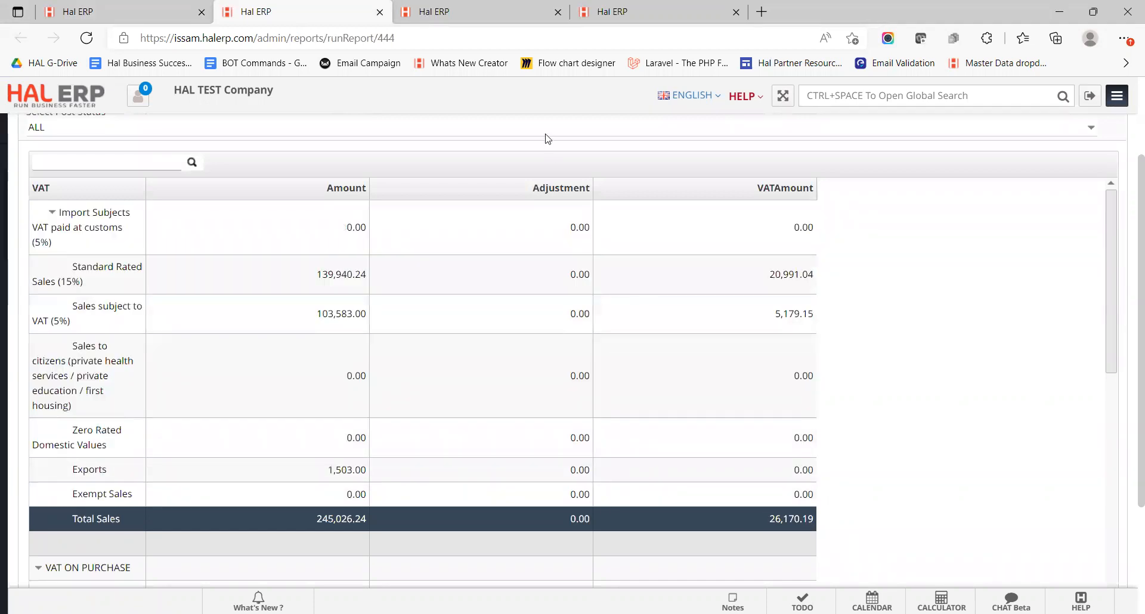
# Step: Switch to the Trial Balance Report and filter it to the period 2022-02-01 to 2022-02-28
pyautogui.click(644, 8)
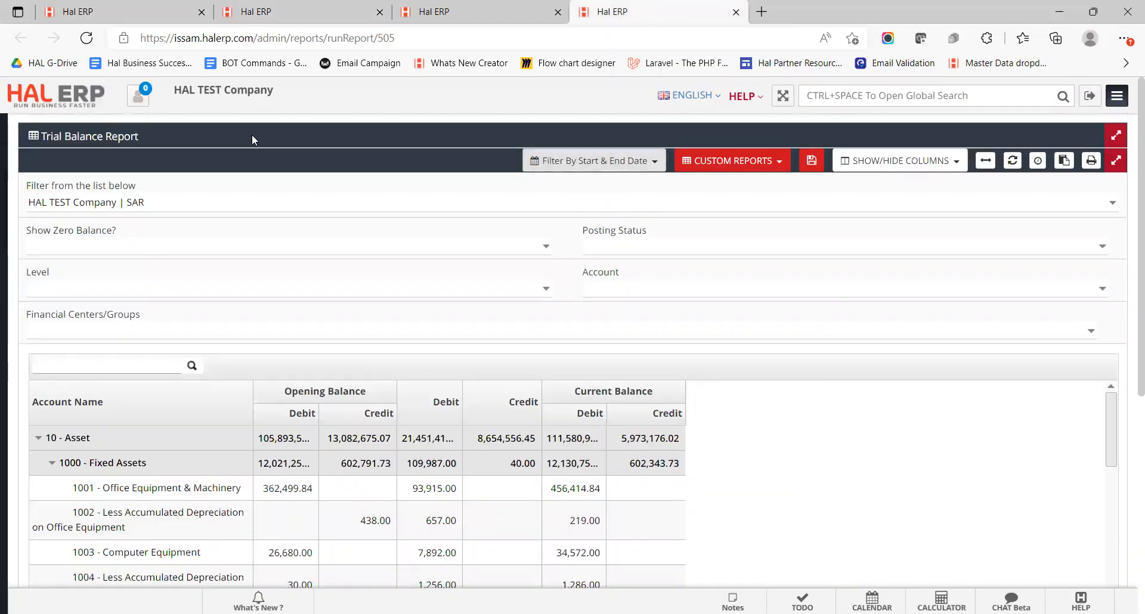
pyautogui.click(603, 169)
pyautogui.click(538, 195)
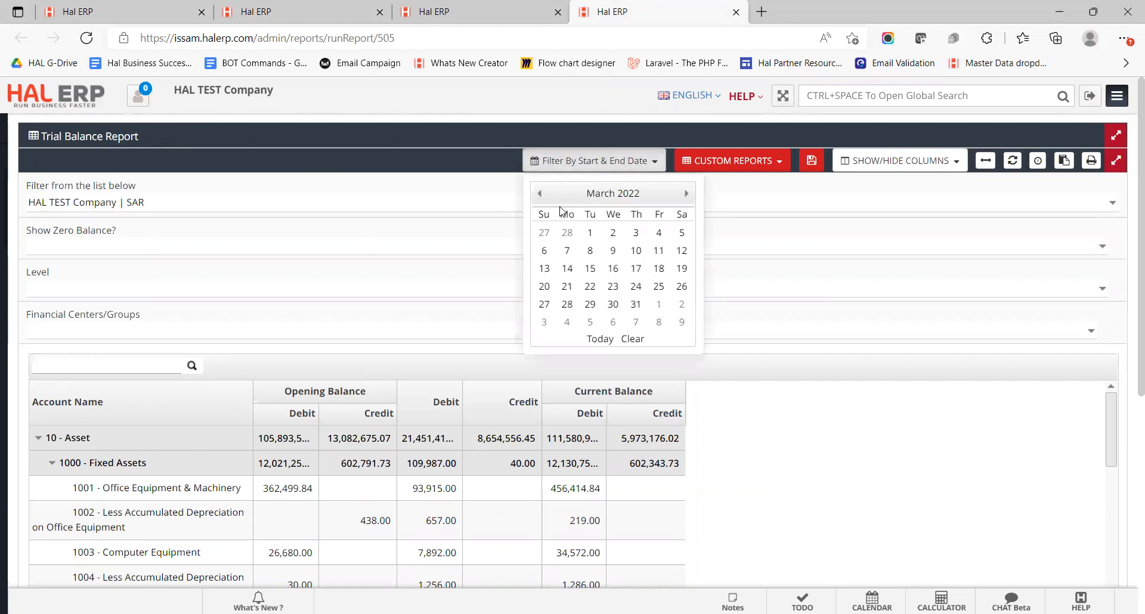
pyautogui.click(539, 195)
pyautogui.click(591, 233)
pyautogui.click(569, 304)
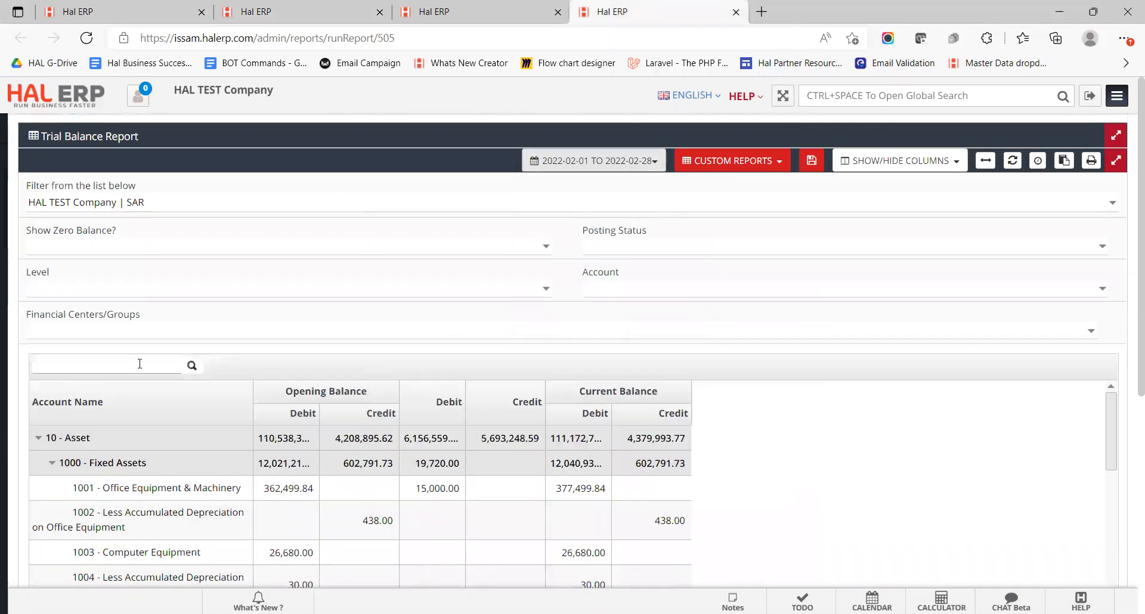
# Step: Search the trial balance accounts for "vat" and bring the Input VAT and Output VAT rows into view
pyautogui.click(139, 364)
pyautogui.write('va')
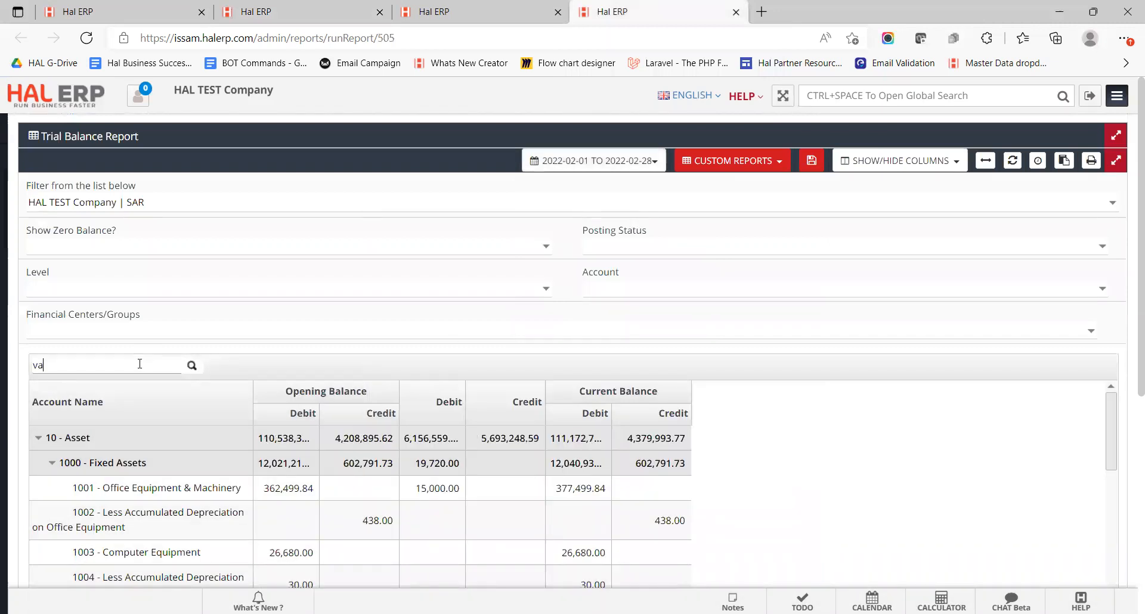
pyautogui.write('t')
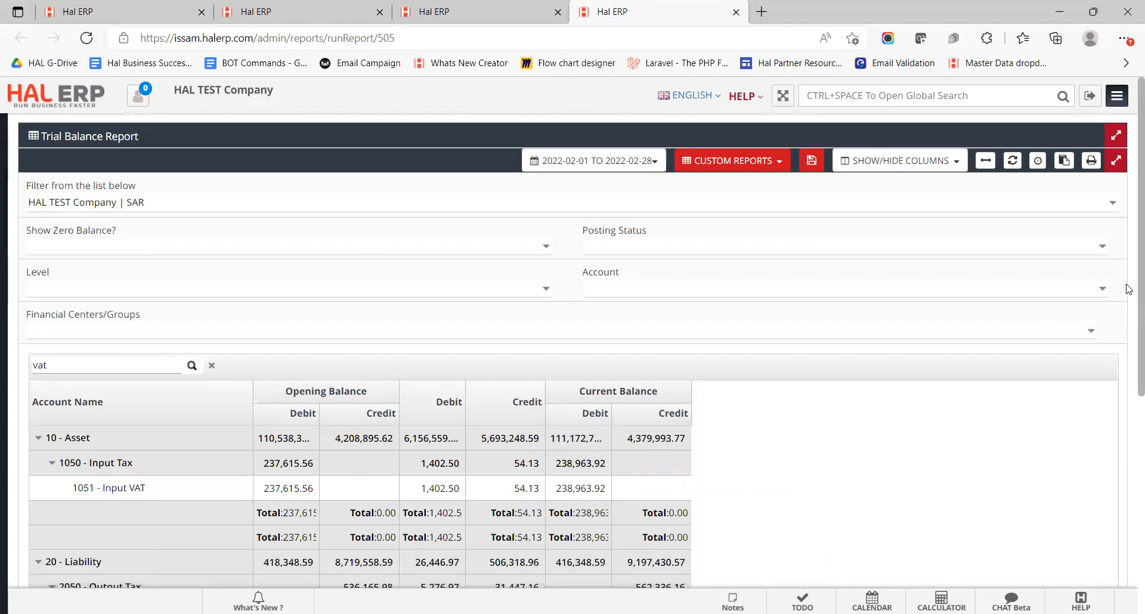
pyautogui.scroll(-4, 1128, 433)
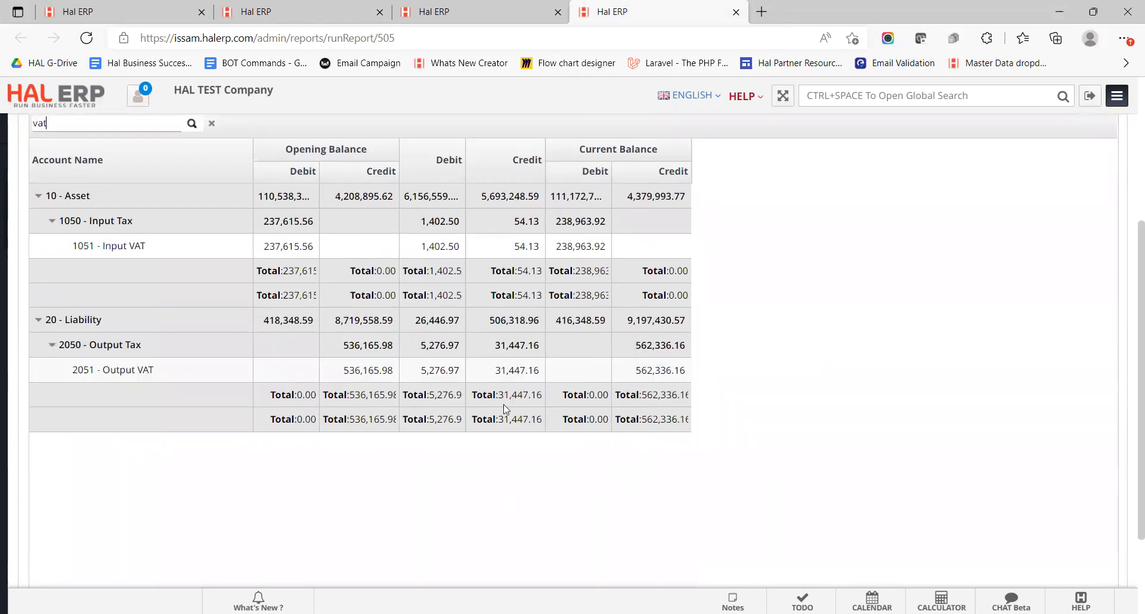
# Step: Compare the Output VAT account's credit in the trial balance with the Total Sales VAT amount in the Tax Filing Report
pyautogui.click(506, 370)
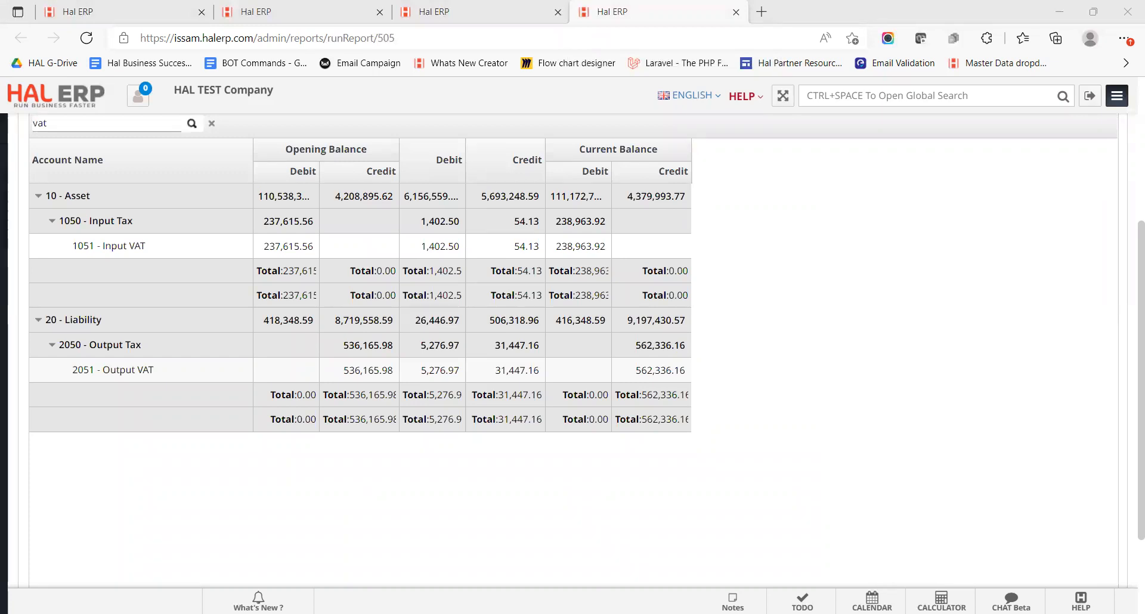
pyautogui.click(528, 369)
pyautogui.click(283, 8)
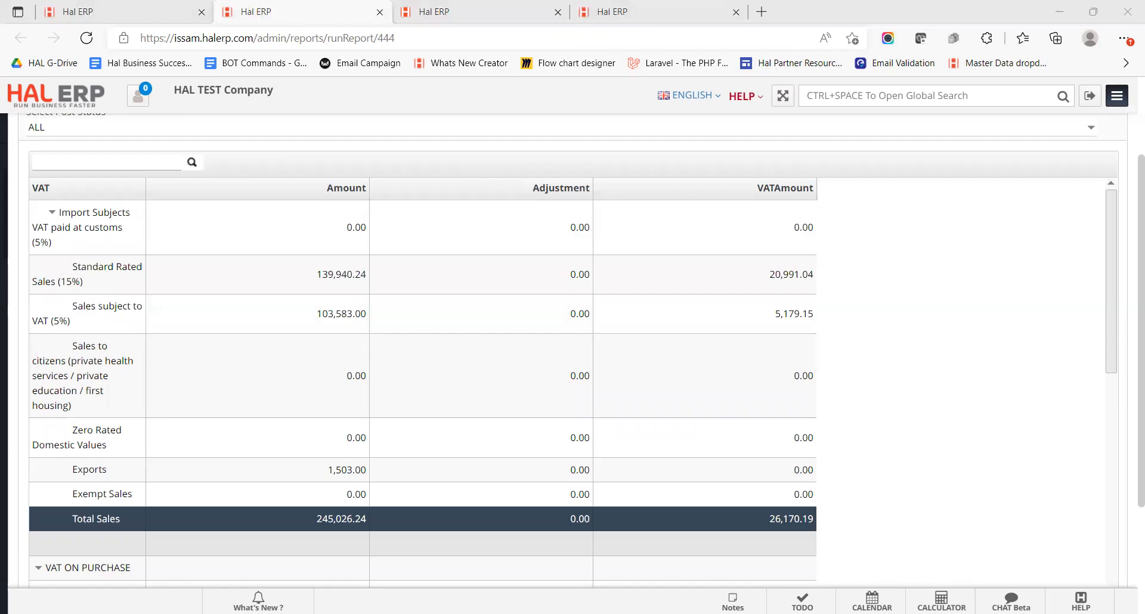
pyautogui.click(772, 427)
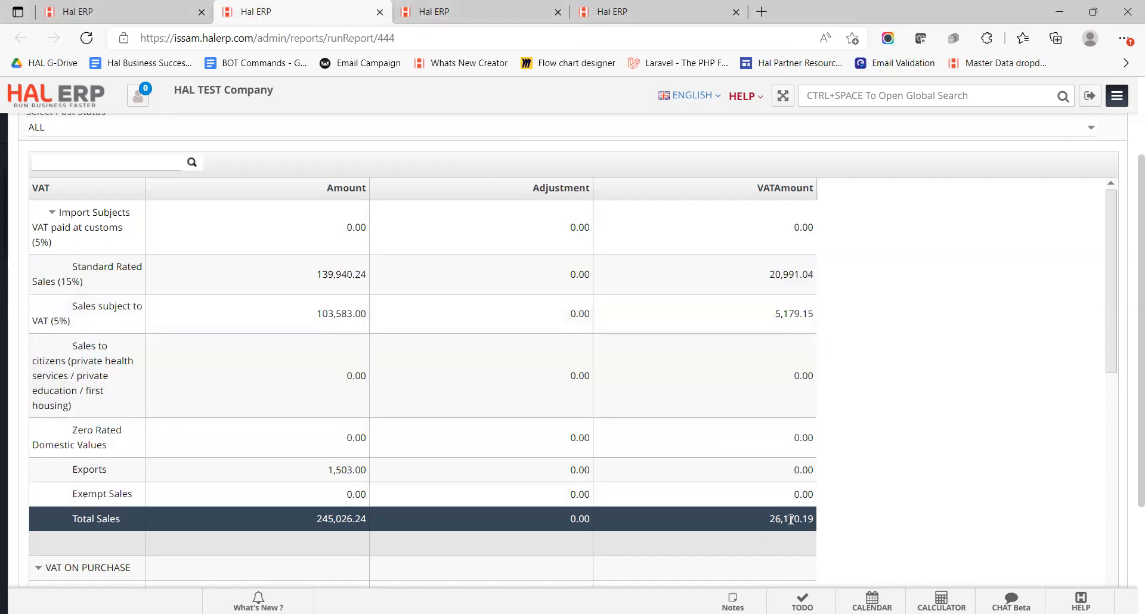
# Step: Switch to the Tax Detailed Report and filter it to the period 2022-02-01 to 2022-02-28
pyautogui.click(447, 11)
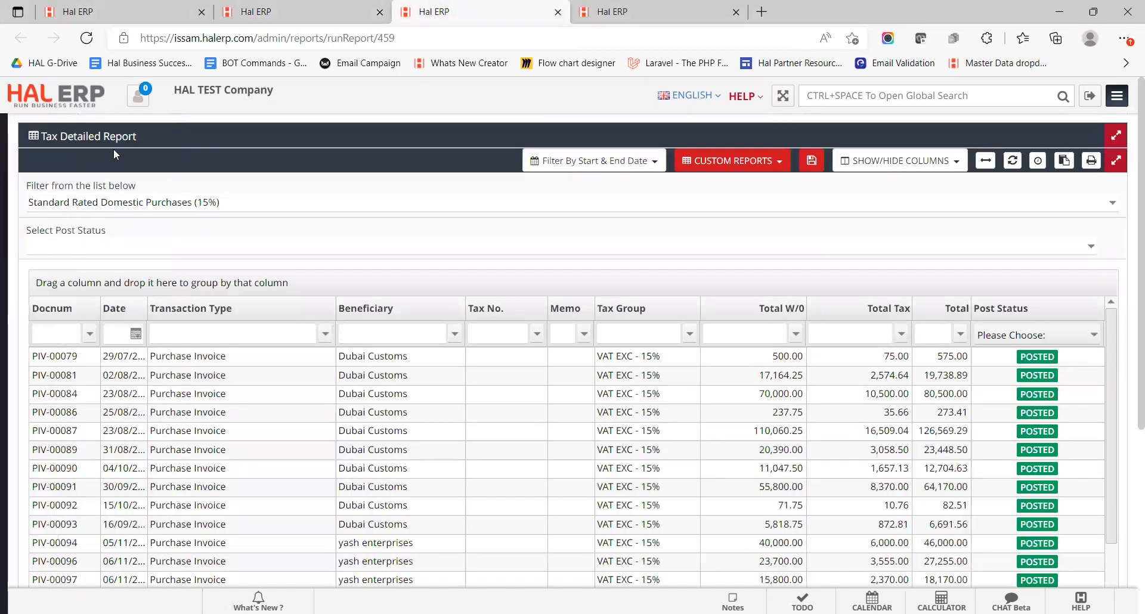
pyautogui.click(618, 166)
pyautogui.click(539, 194)
pyautogui.click(539, 194)
pyautogui.click(587, 236)
pyautogui.click(567, 304)
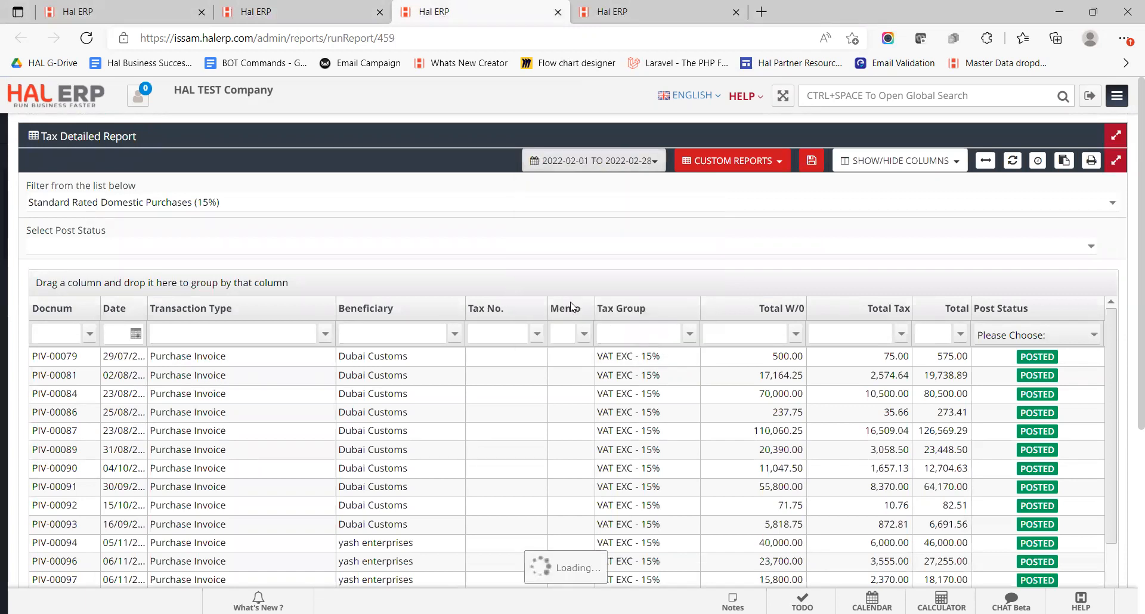
# Step: Filter the Tax Detailed Report by Standard Rated Sales (15%), checking the matching line in the Tax Filing Report
pyautogui.click(346, 198)
pyautogui.hotkey('ctrl', 'a')
pyautogui.press('BackSpace')
pyautogui.write('stand')
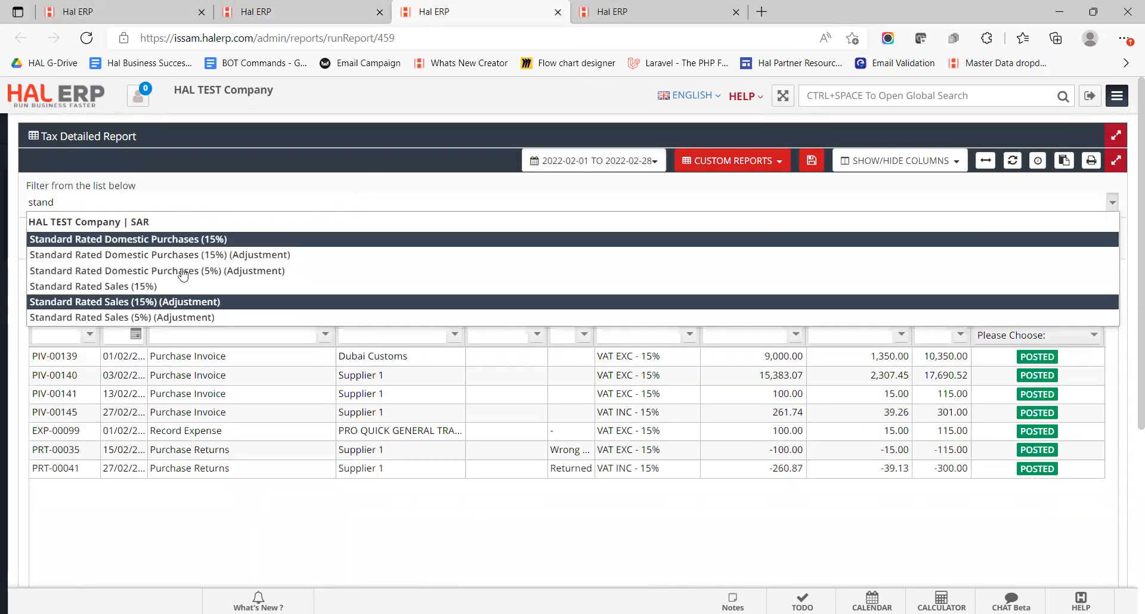
pyautogui.click(292, 8)
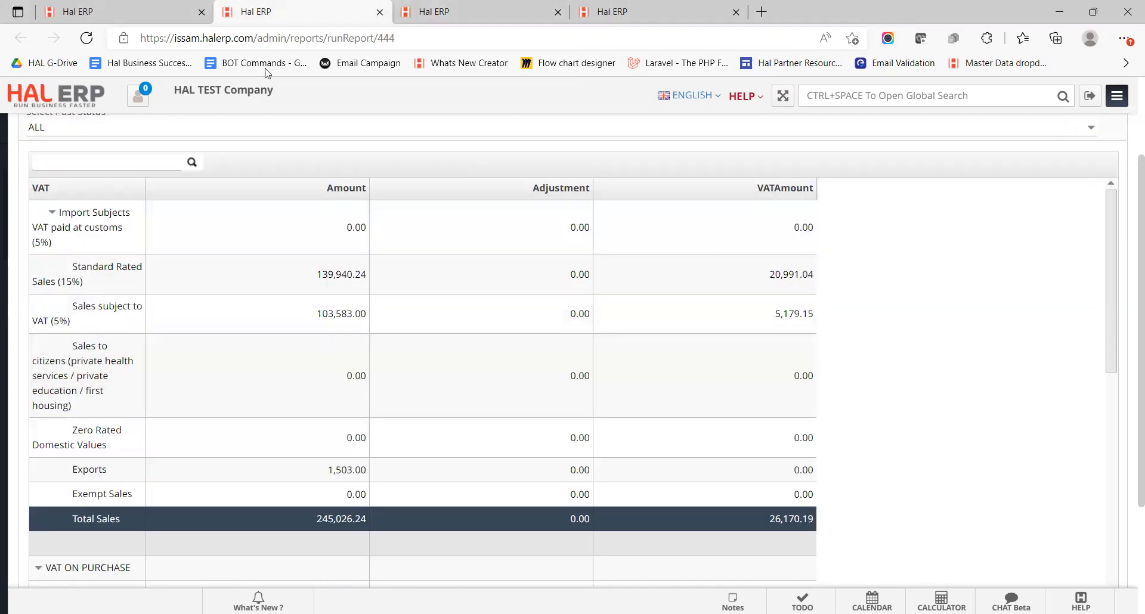
pyautogui.scroll(2, 113, 250)
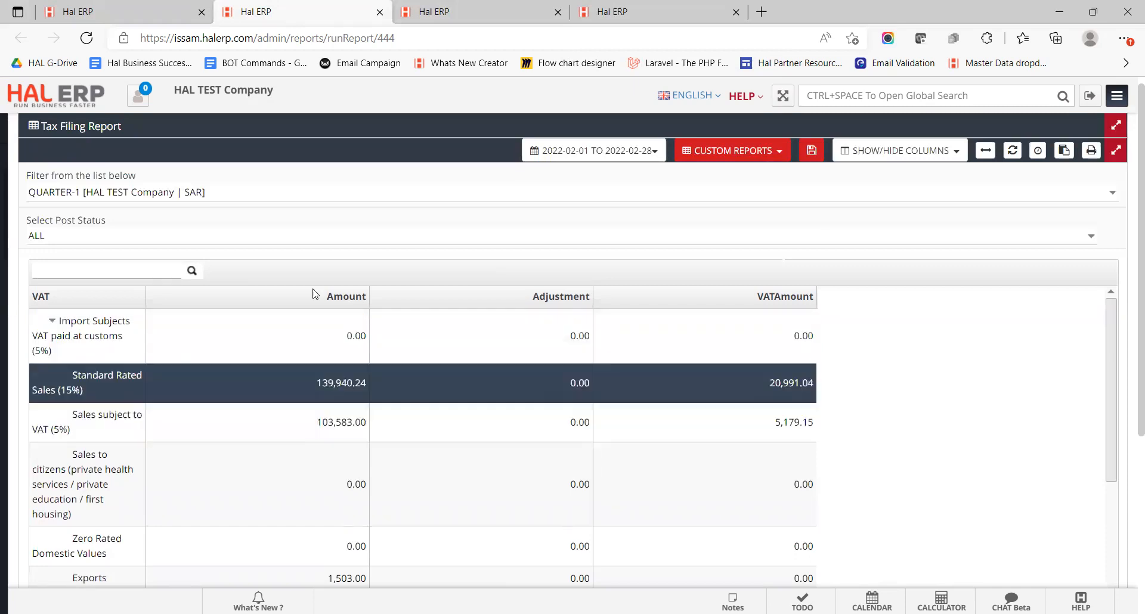
pyautogui.click(433, 11)
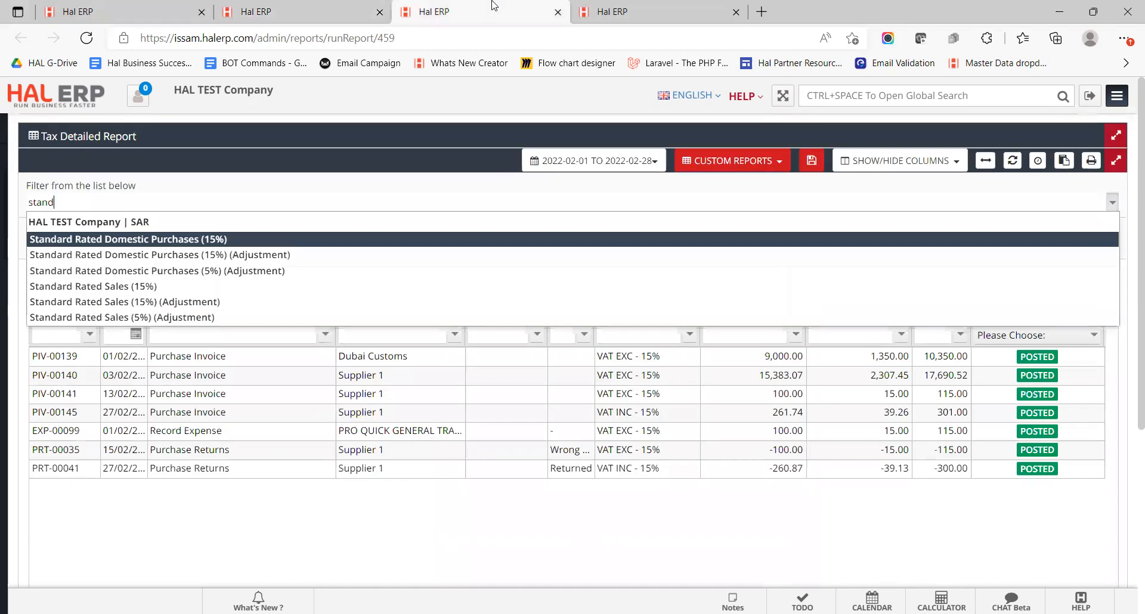
pyautogui.click(177, 286)
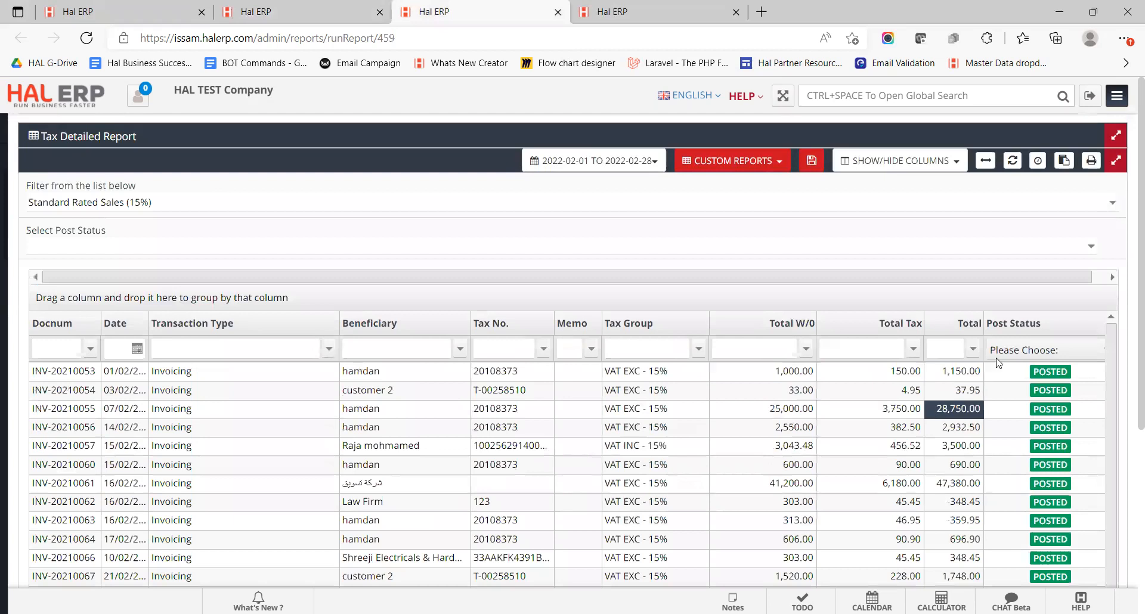
# Step: Compare the Tax Detailed Report's total tax for 15% sales with the Standard Rated Sales VAT amount in the Tax Filing Report
pyautogui.scroll(-5, 998, 362)
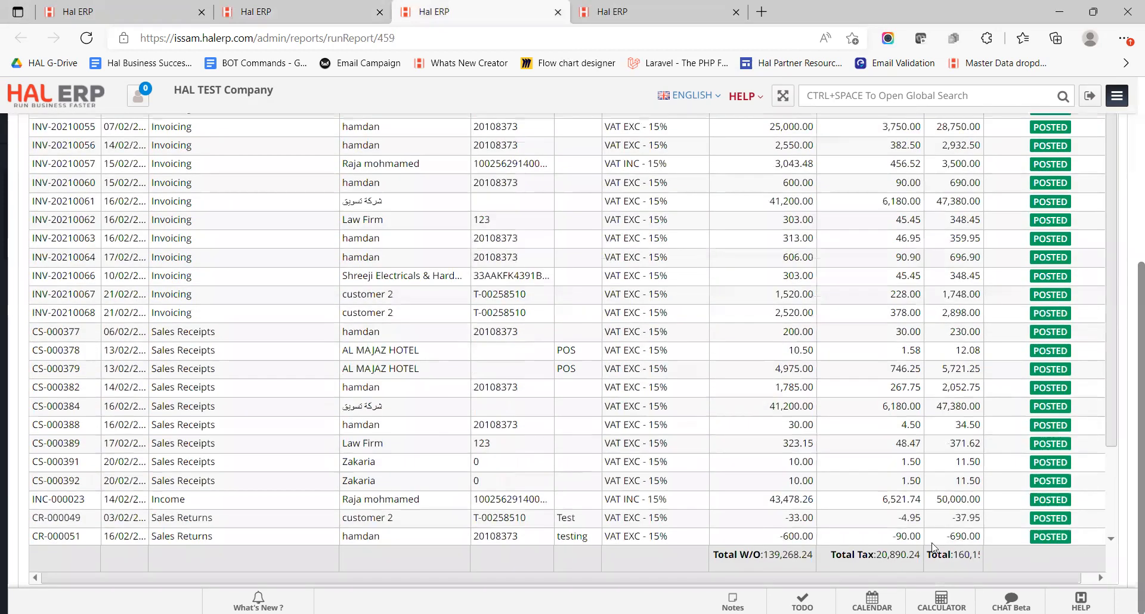
pyautogui.click(870, 425)
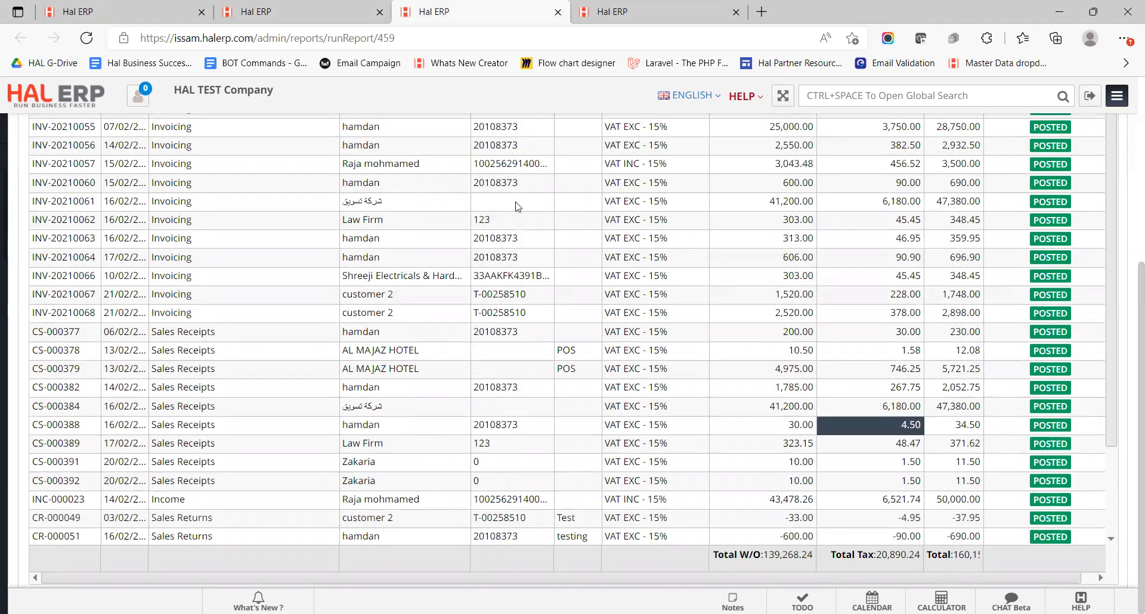
pyautogui.click(298, 11)
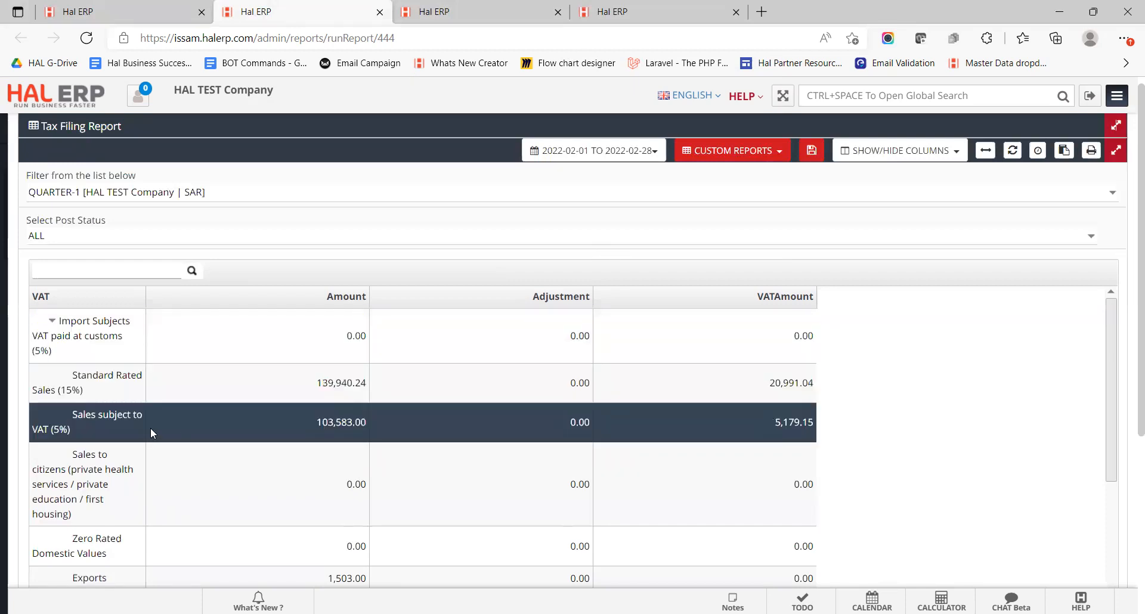
pyautogui.click(444, 12)
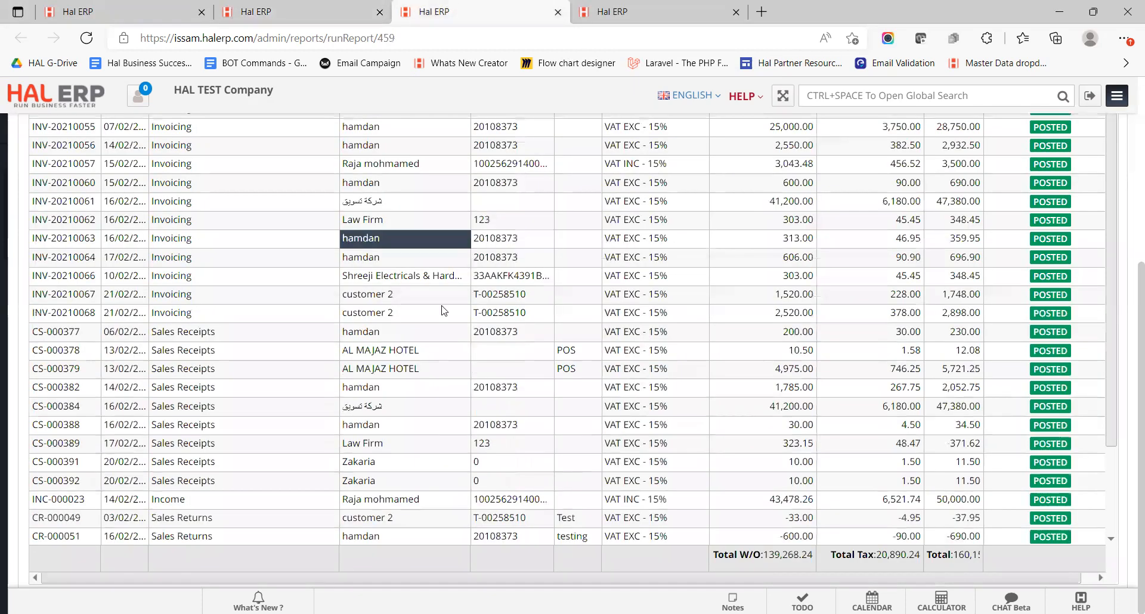
# Step: Change the Tax Detailed Report filter to Sales subject to VAT at (5%)
pyautogui.scroll(1, 1128, 426)
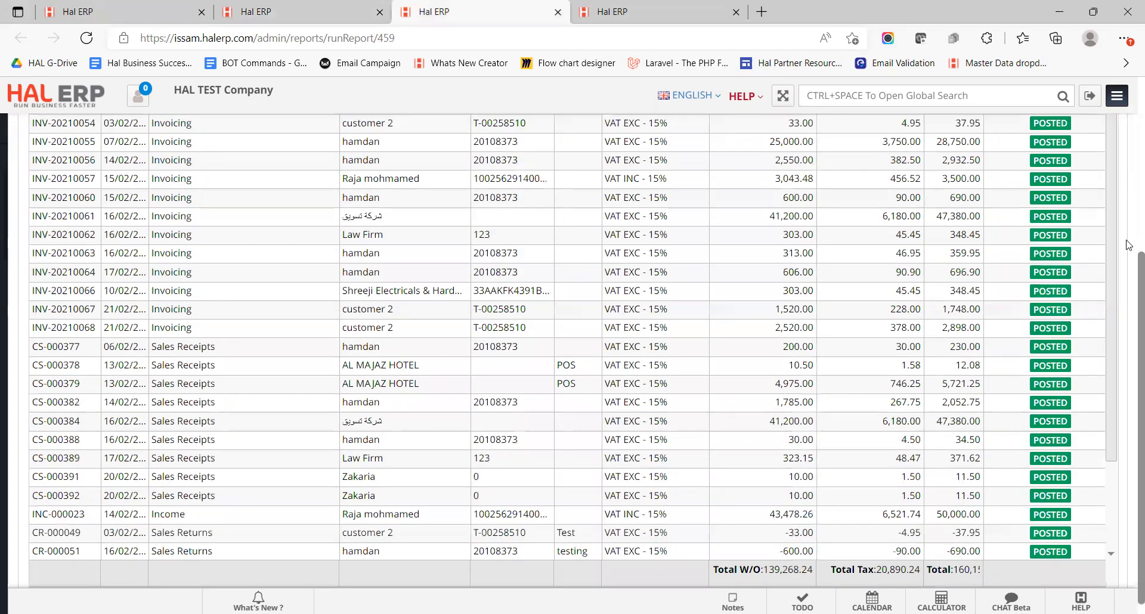
pyautogui.scroll(5, 1129, 245)
pyautogui.click(1114, 200)
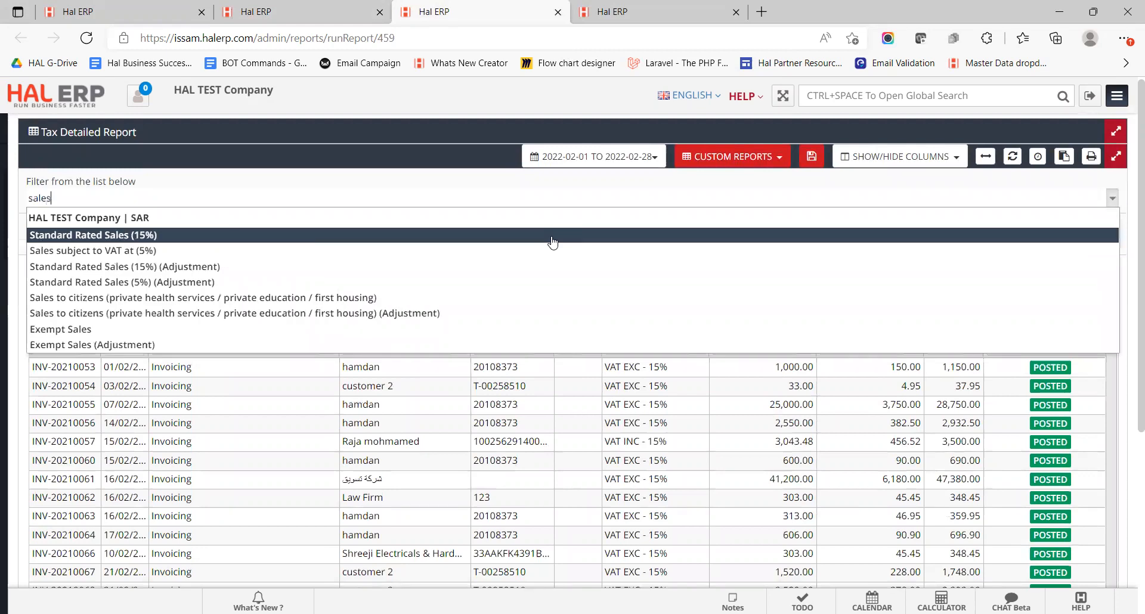
pyautogui.click(192, 253)
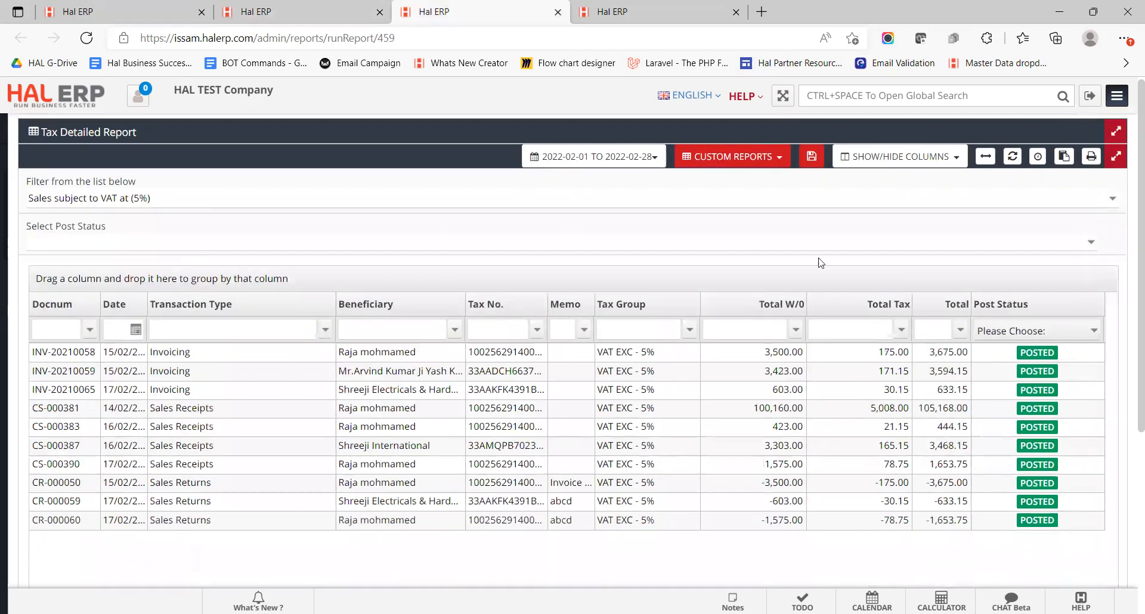
# Step: Compare the 5% sales tax total with the Tax Filing Report's 5% line, and check the VAT accounts in the Trial Balance
pyautogui.scroll(-5, 1128, 387)
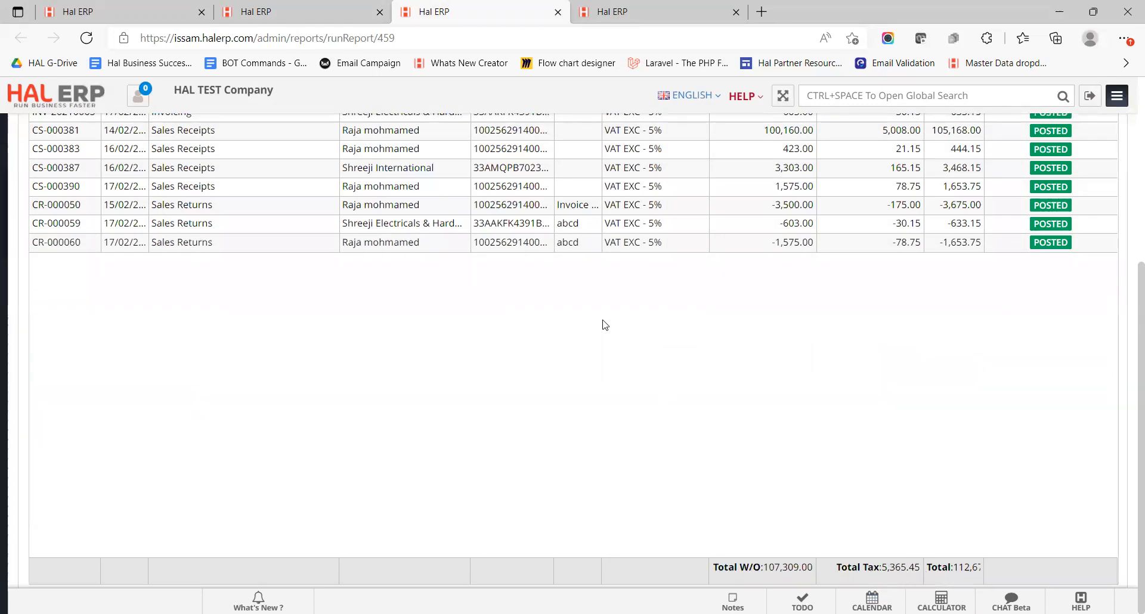
pyautogui.click(332, 11)
pyautogui.click(767, 413)
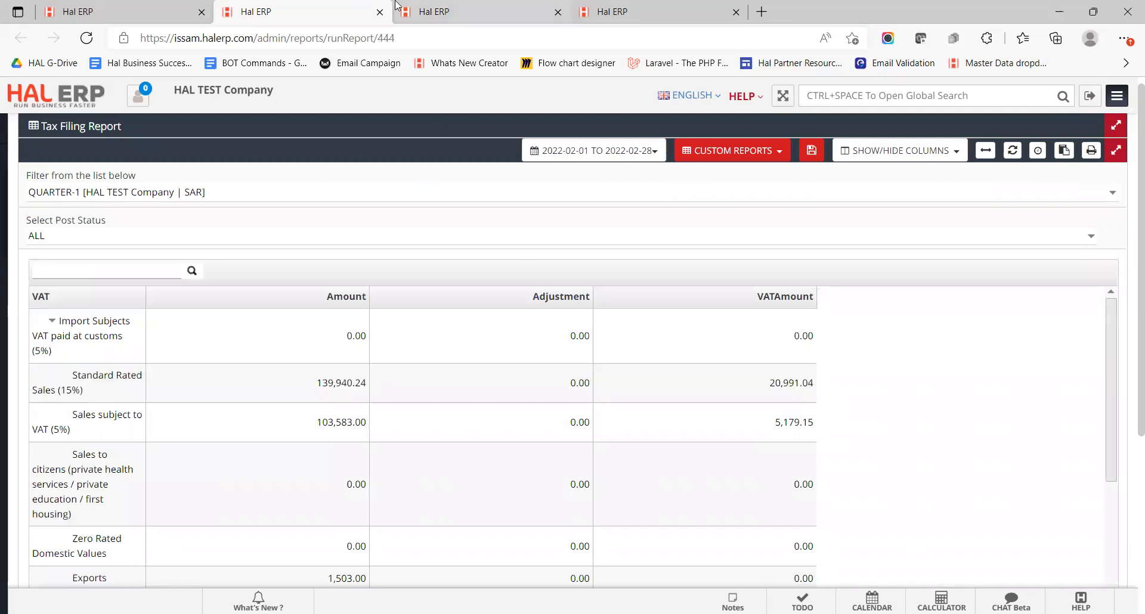
pyautogui.click(530, 6)
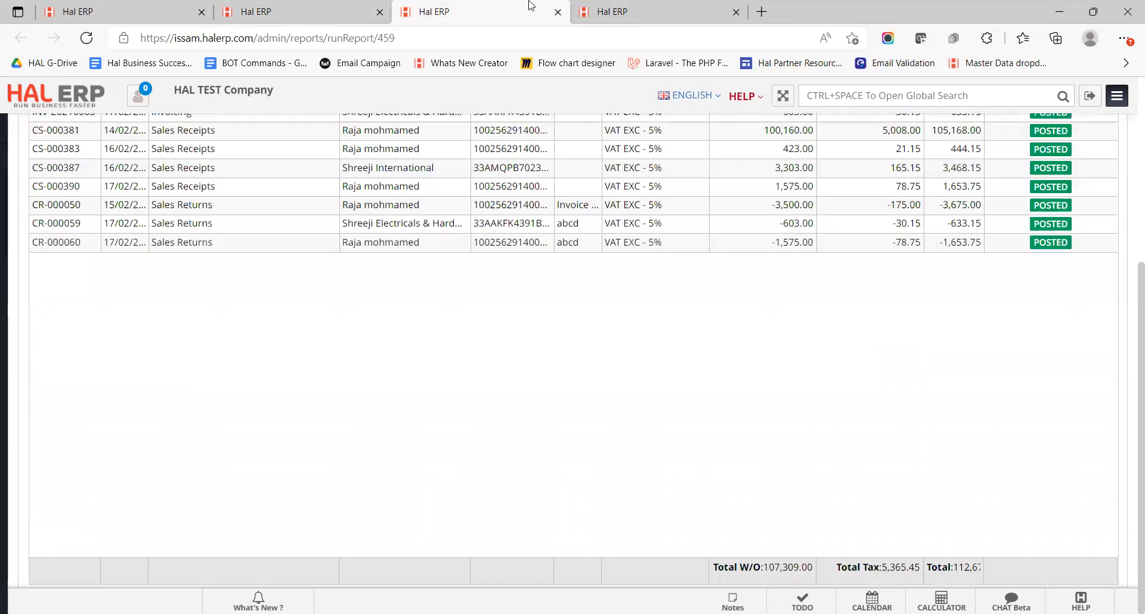
pyautogui.click(656, 7)
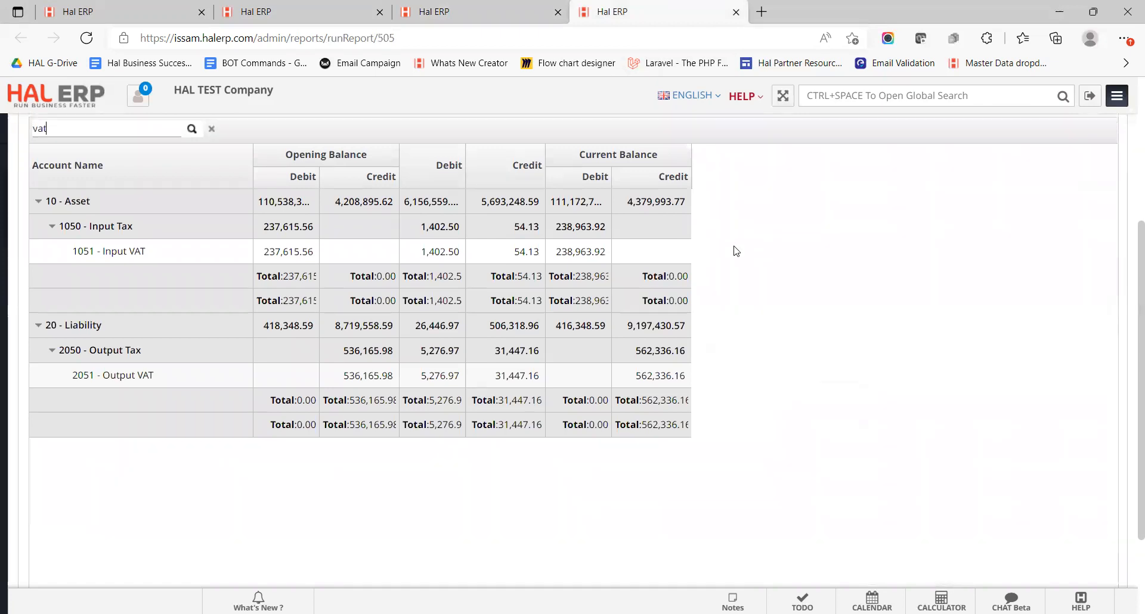
pyautogui.scroll(1, 735, 250)
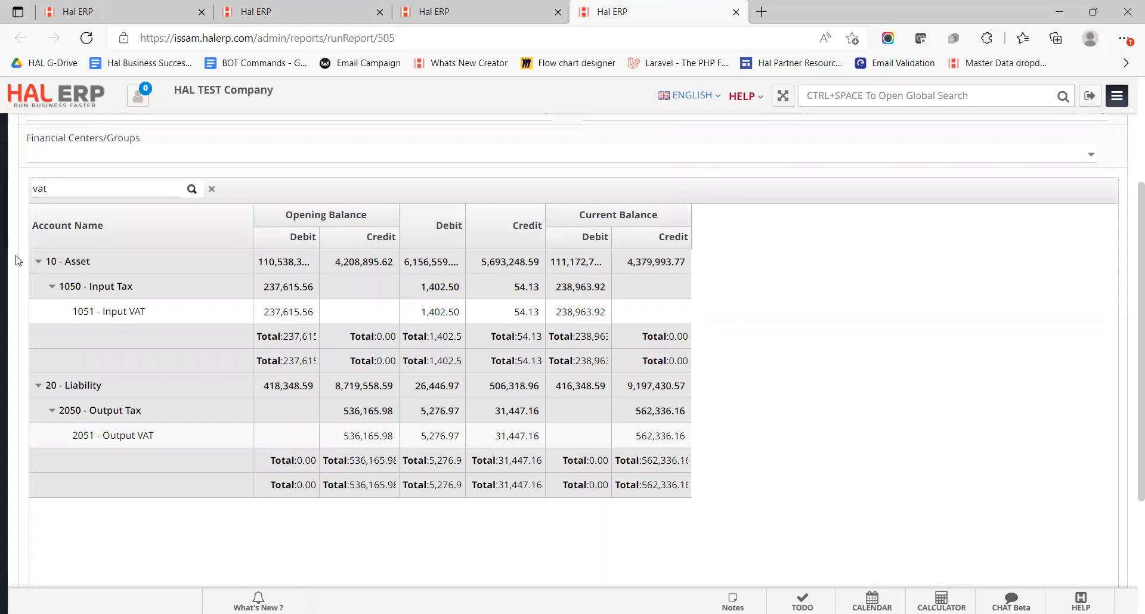
# Step: Search the navigation for "journal" and open the Journal Entry list in a separate browser tab
pyautogui.moveTo(2, 387)
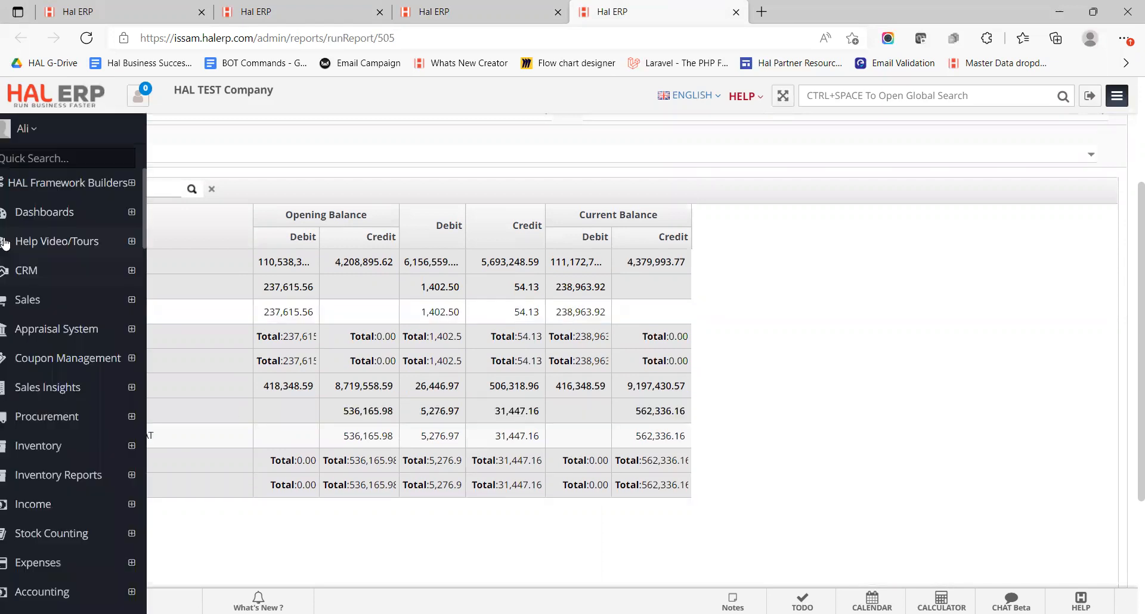
pyautogui.click(72, 159)
pyautogui.write('journal')
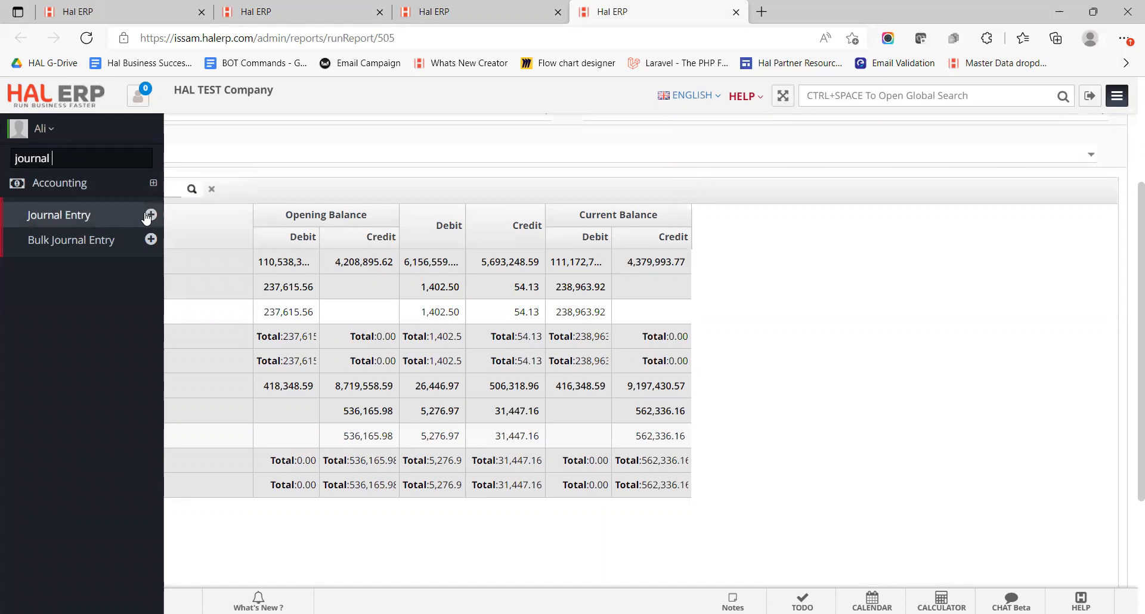
pyautogui.middleClick(103, 221)
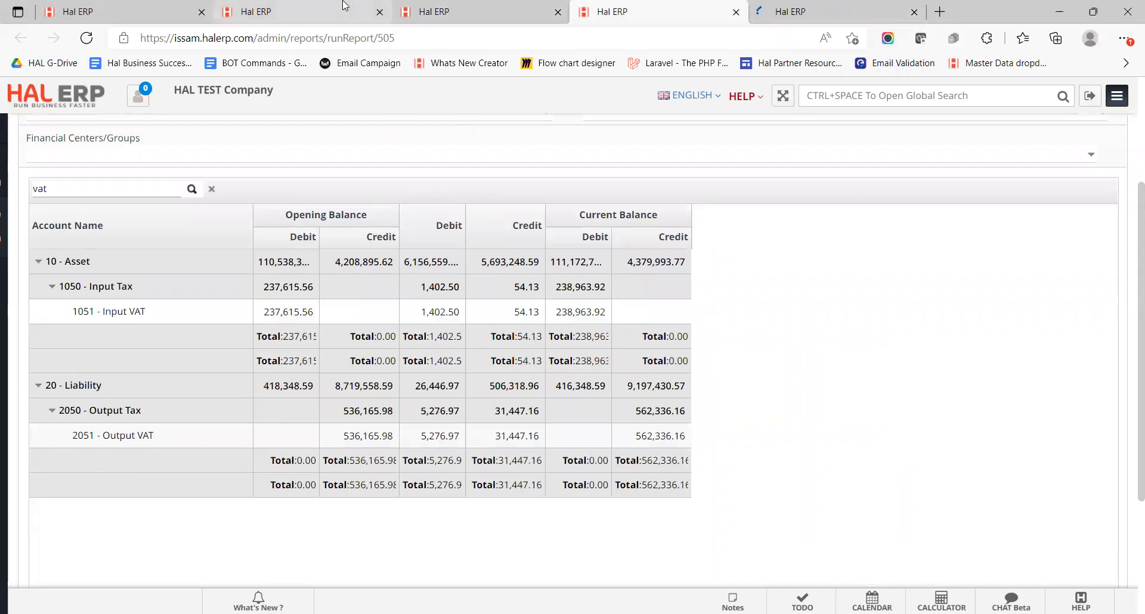
# Step: Review Total Sales, Total Purchases and Nett VAT due in the Tax Filing Report against the Trial Balance's Input and Output VAT accounts
pyautogui.click(345, 8)
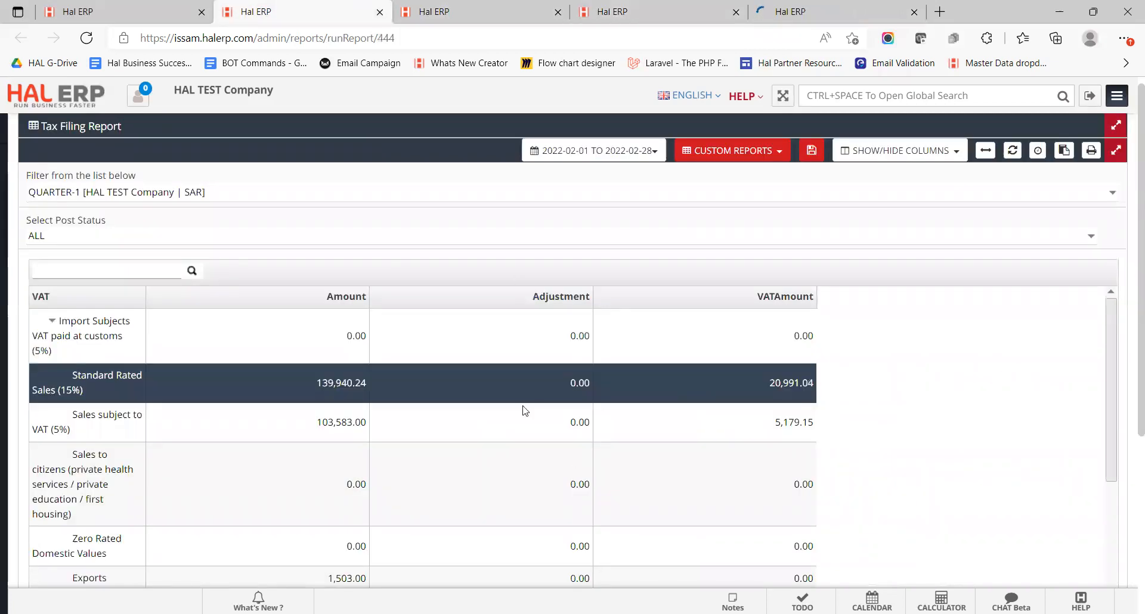
pyautogui.scroll(-3, 1117, 325)
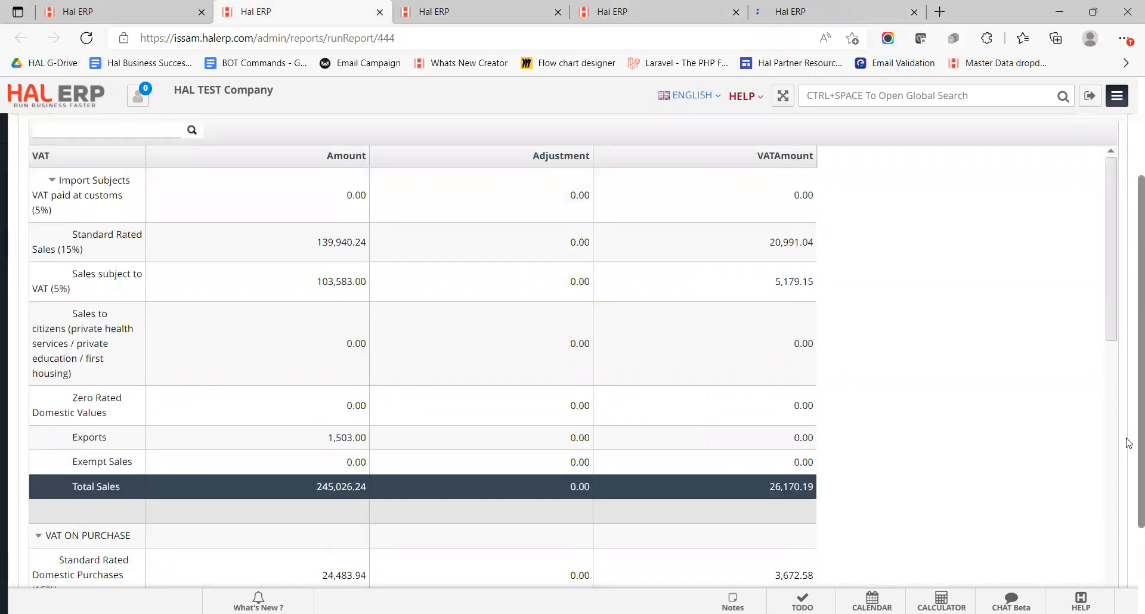
pyautogui.scroll(-3, 1112, 316)
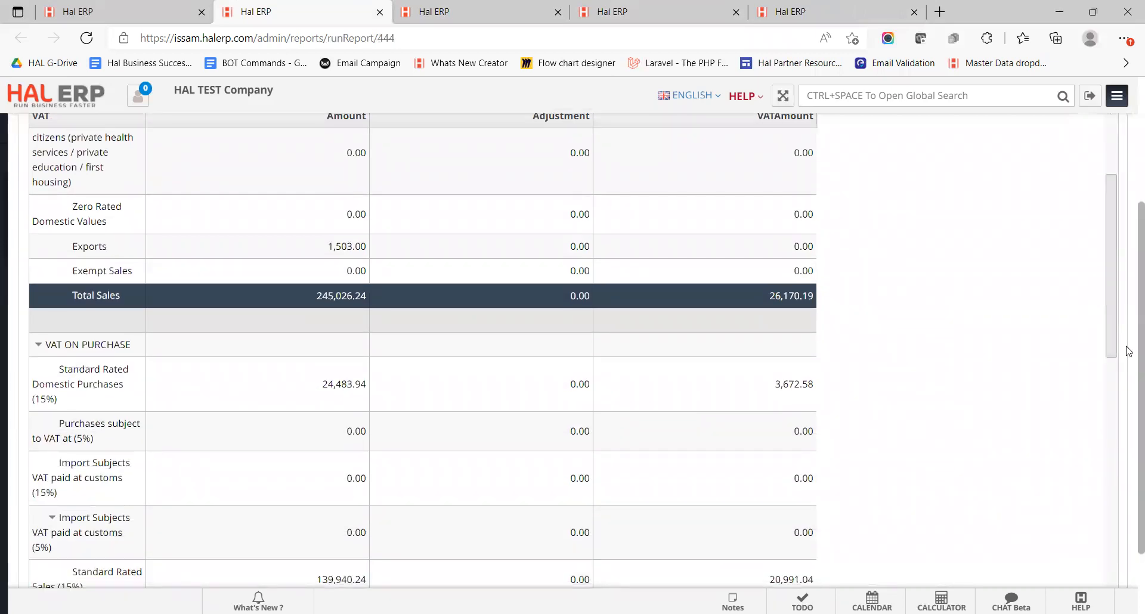
pyautogui.moveTo(1112, 340); pyautogui.dragTo(1072, 592)
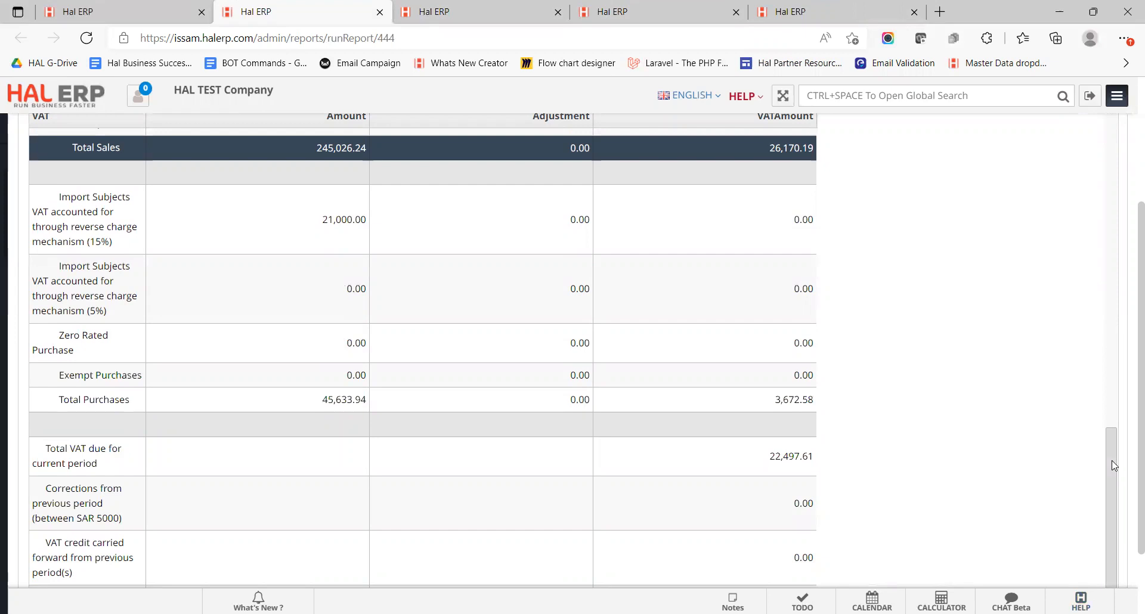
pyautogui.scroll(-2, 1128, 427)
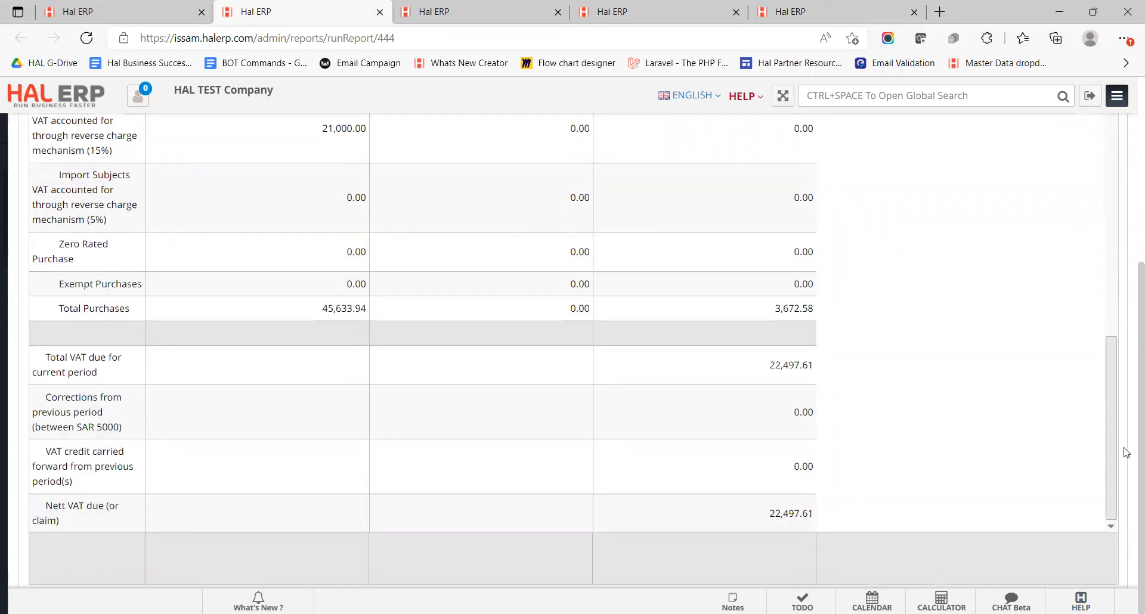
pyautogui.moveTo(1111, 455); pyautogui.dragTo(1081, 409)
pyautogui.click(712, 6)
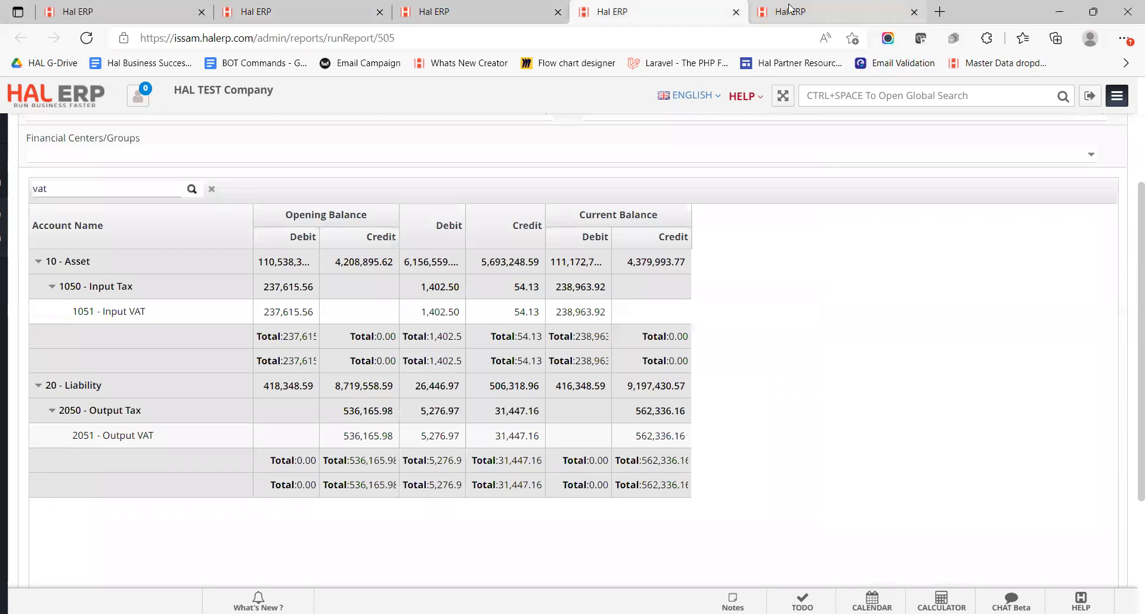
pyautogui.moveTo(336, 5); pyautogui.dragTo(658, 5)
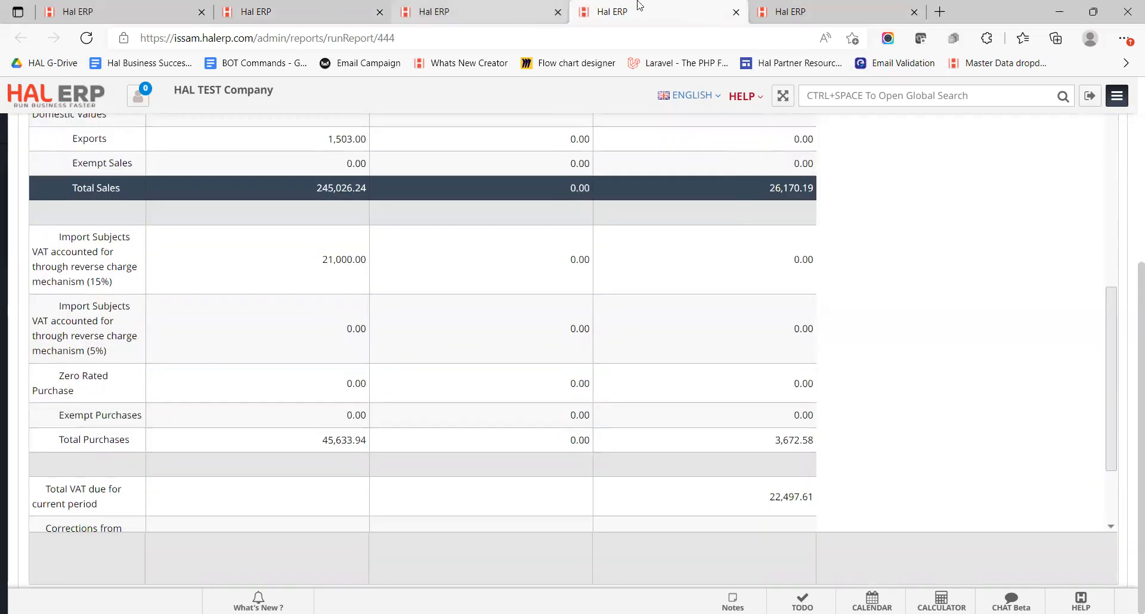
# Step: Create a new general journal entry from the manual journal entries list and set its memo to "VAT Clearing"
pyautogui.click(806, 5)
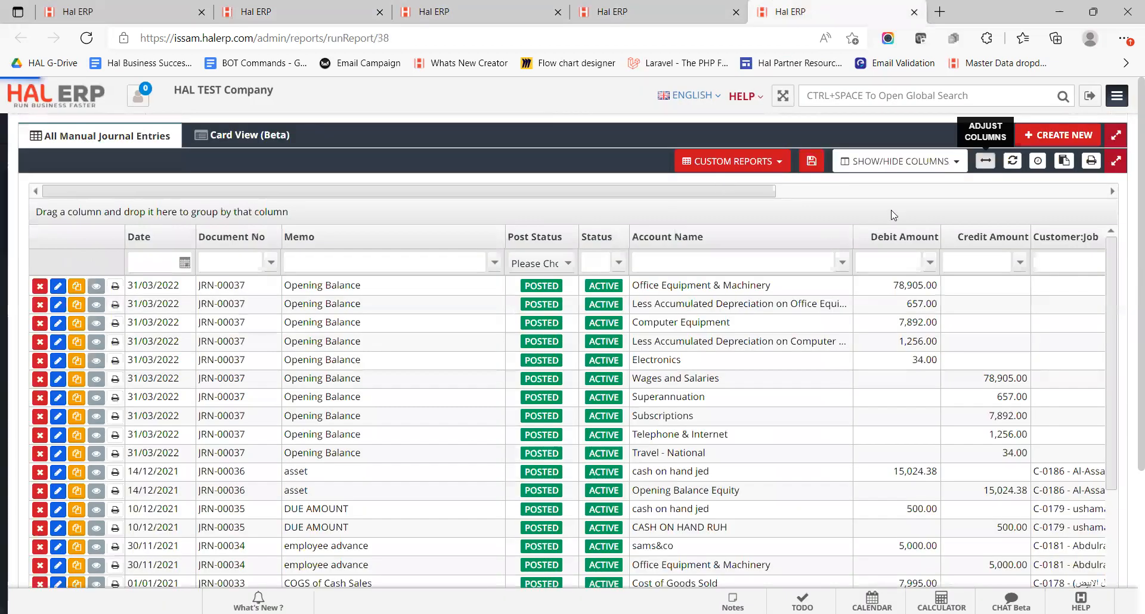
pyautogui.click(1077, 139)
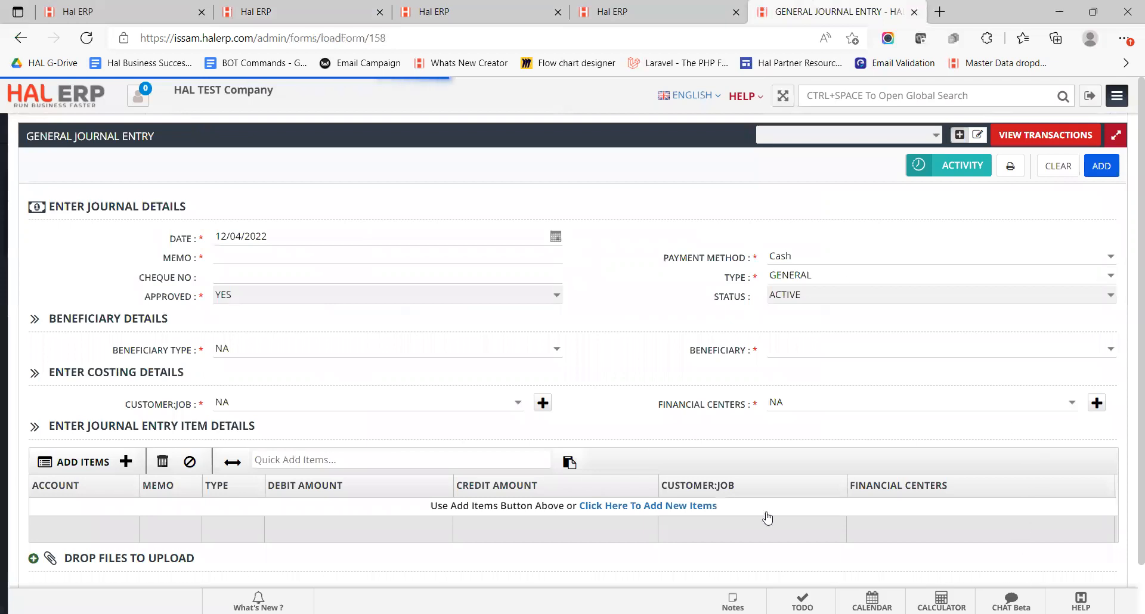
pyautogui.click(468, 257)
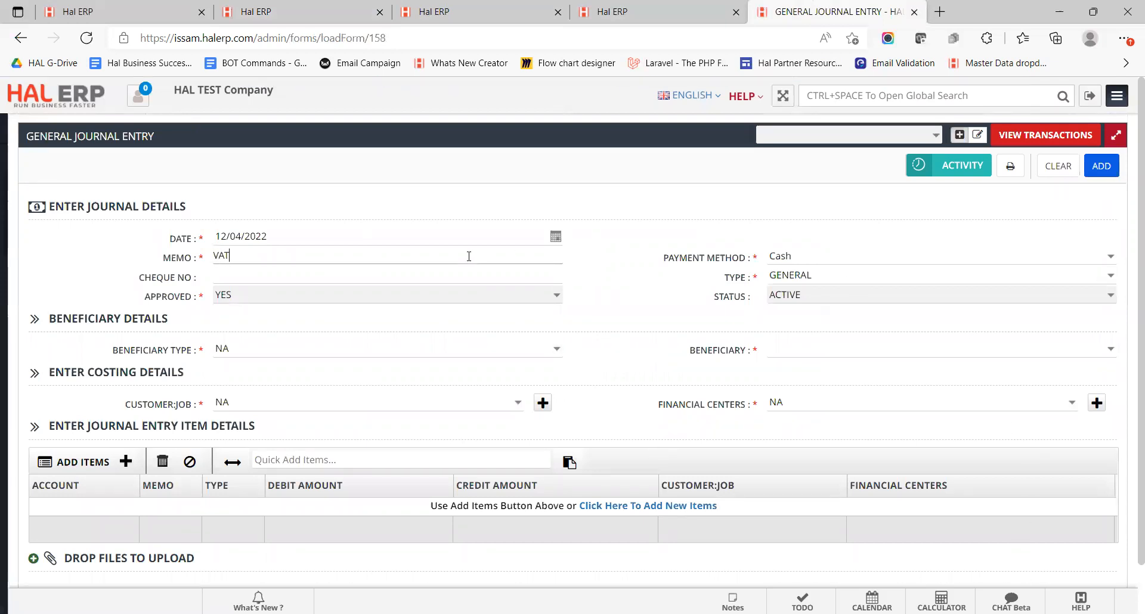
pyautogui.write('VAT Clearing')
# Step: Add the accounts 1051 - Input VAT and 2051 - Output VAT as line items of the journal entry
pyautogui.click(314, 458)
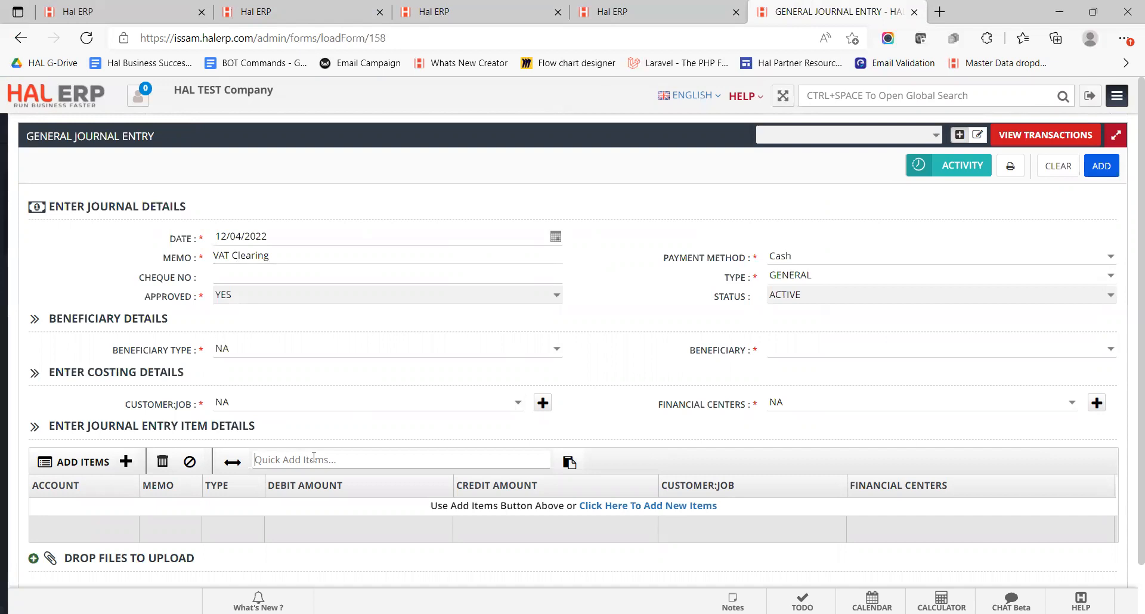
pyautogui.write('vat')
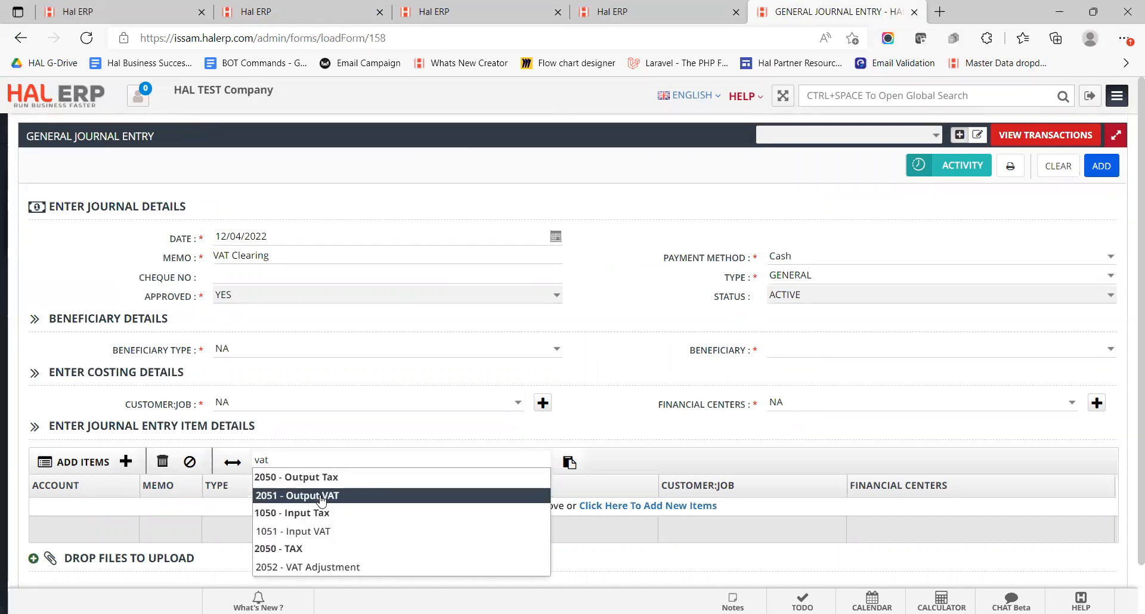
pyautogui.click(314, 532)
pyautogui.write('output')
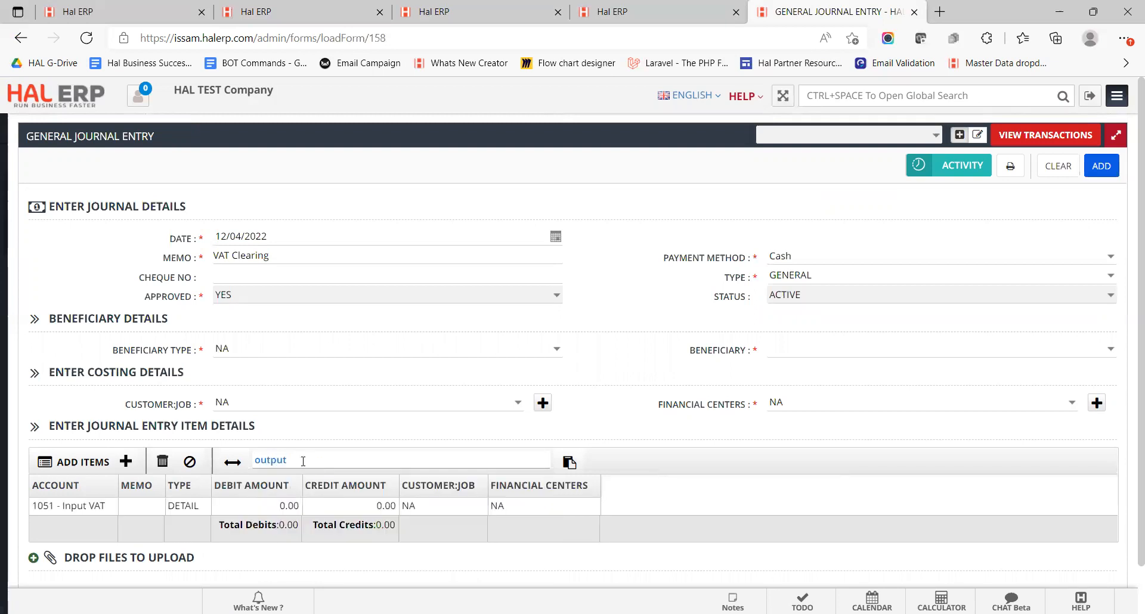
pyautogui.hotkey('ctrl', 'a')
pyautogui.write('vat')
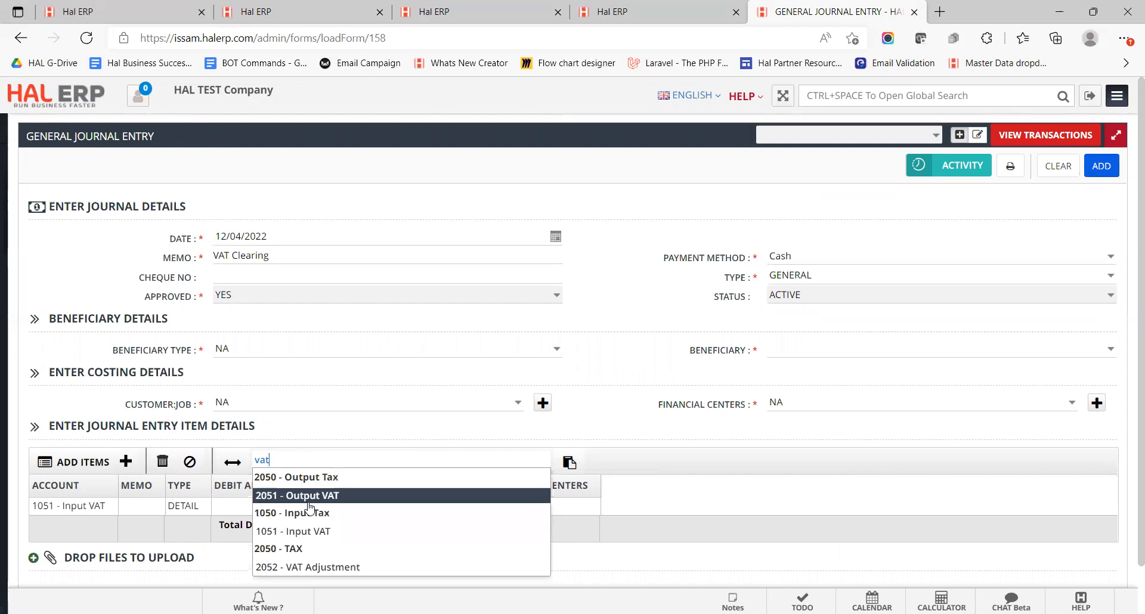
pyautogui.click(344, 502)
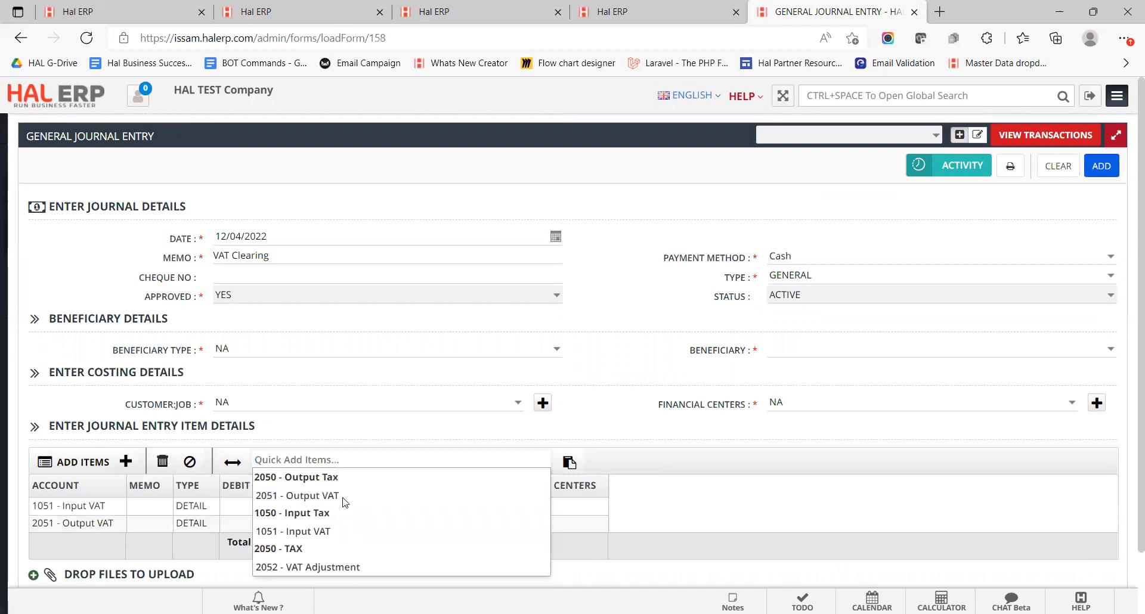
# Step: Add the account 2052 - VAT Adjustment as a line item of the journal entry
pyautogui.write('vat ')
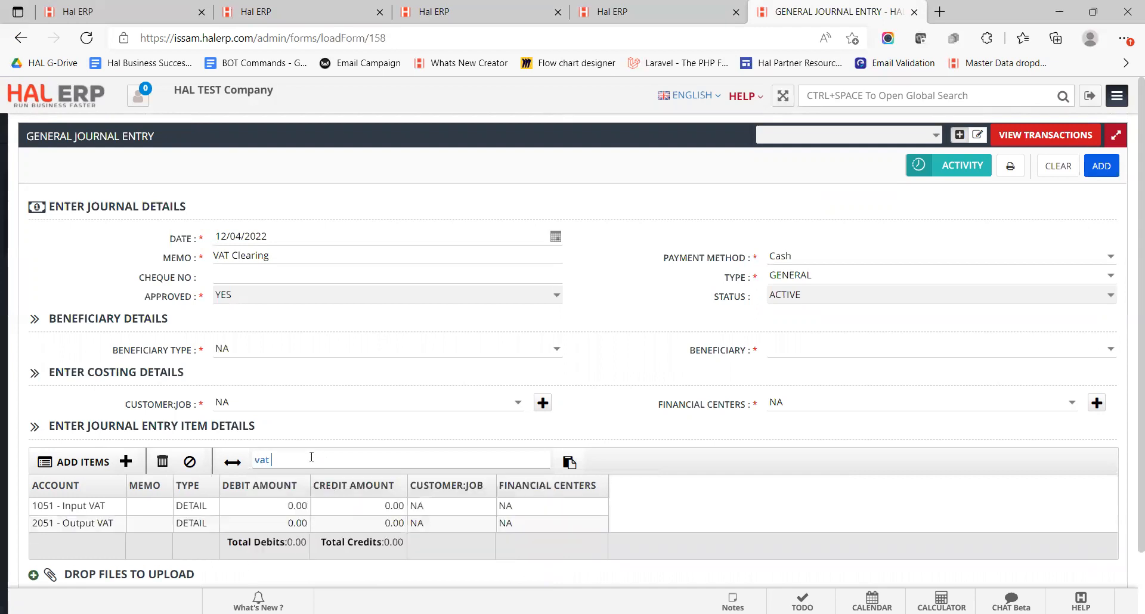
pyautogui.write('ad')
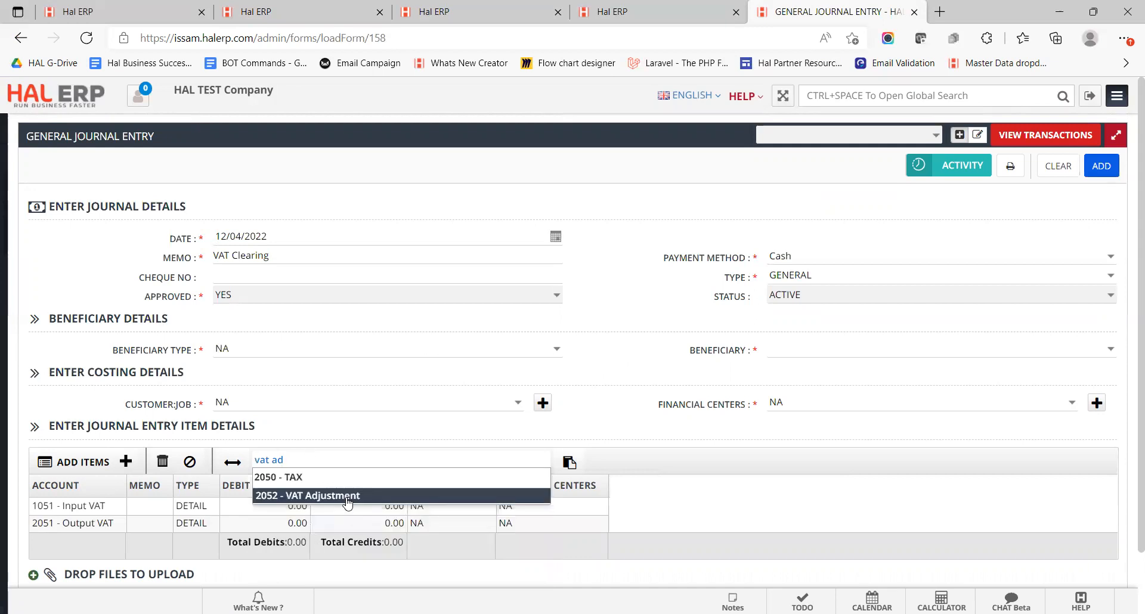
pyautogui.click(348, 497)
pyautogui.scroll(-2, 626, 353)
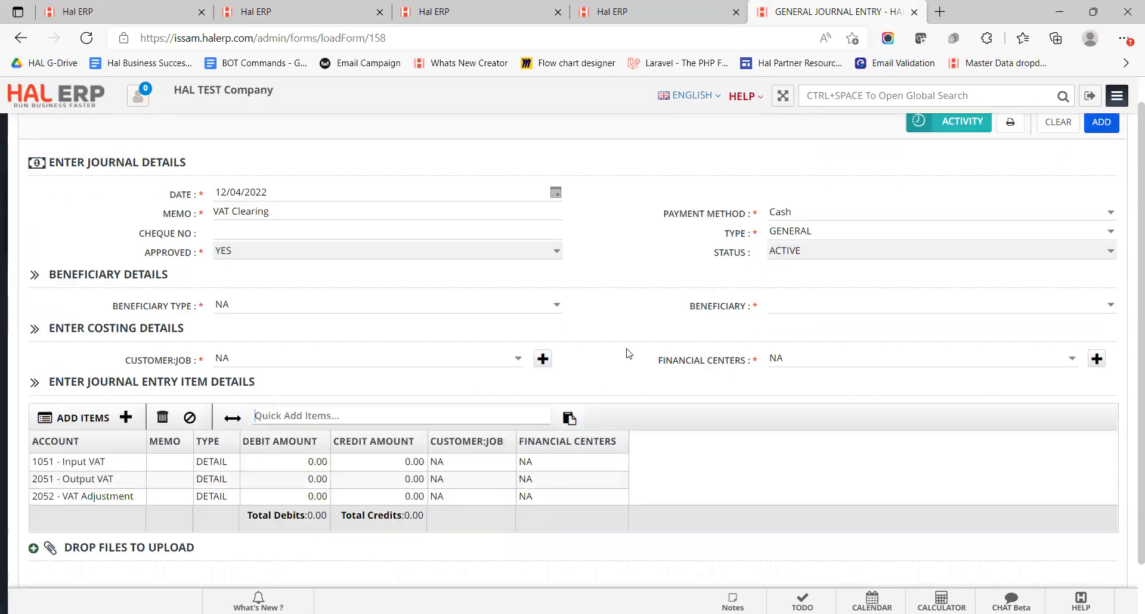
# Step: Credit the 1051 - Input VAT line with 3,672.58, the VAT amount of Total Purchases in the Tax Filing Report
pyautogui.click(107, 416)
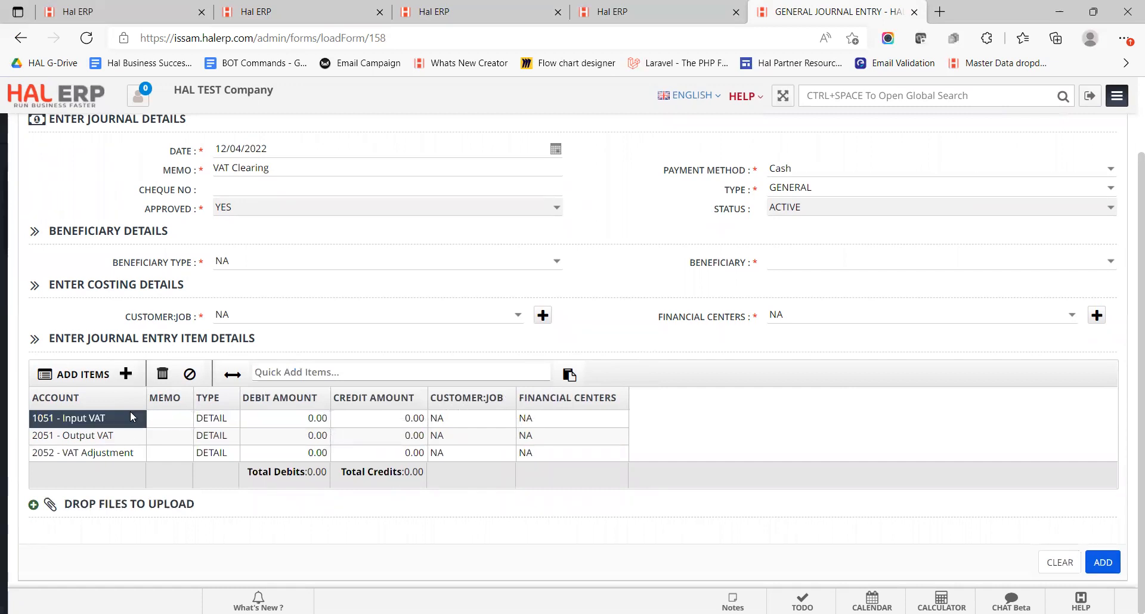
pyautogui.click(652, 8)
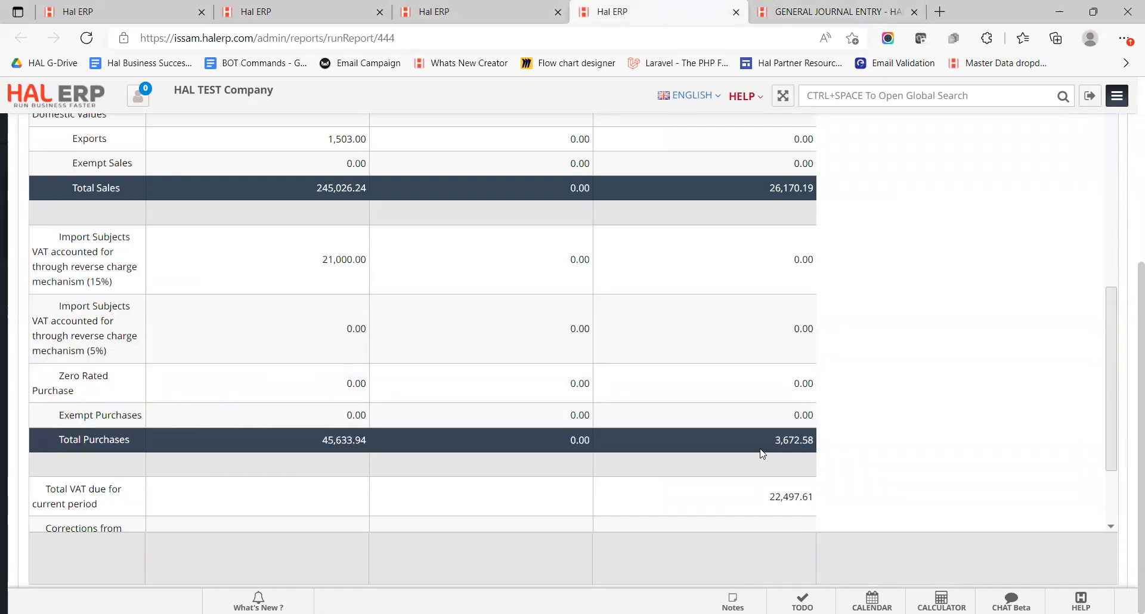
pyautogui.click(757, 447)
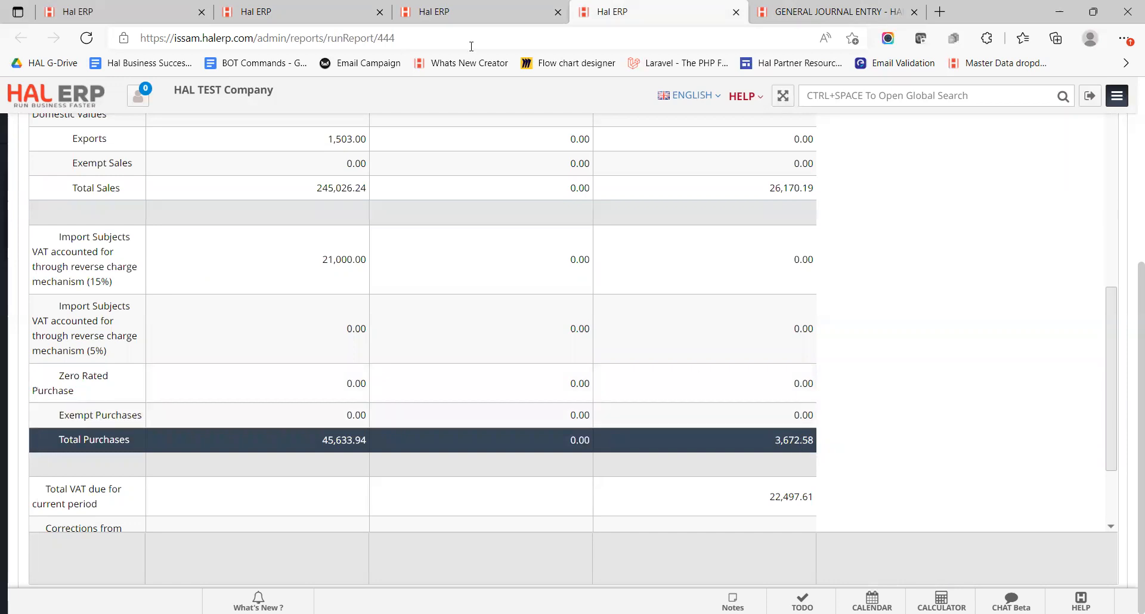
pyautogui.click(468, 6)
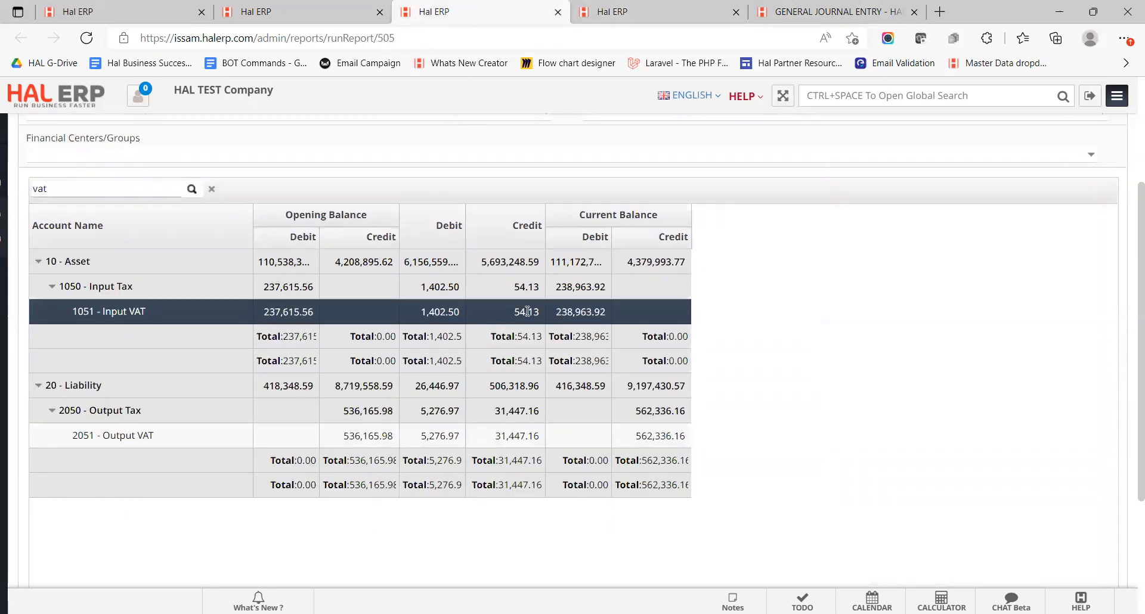
pyautogui.click(659, 6)
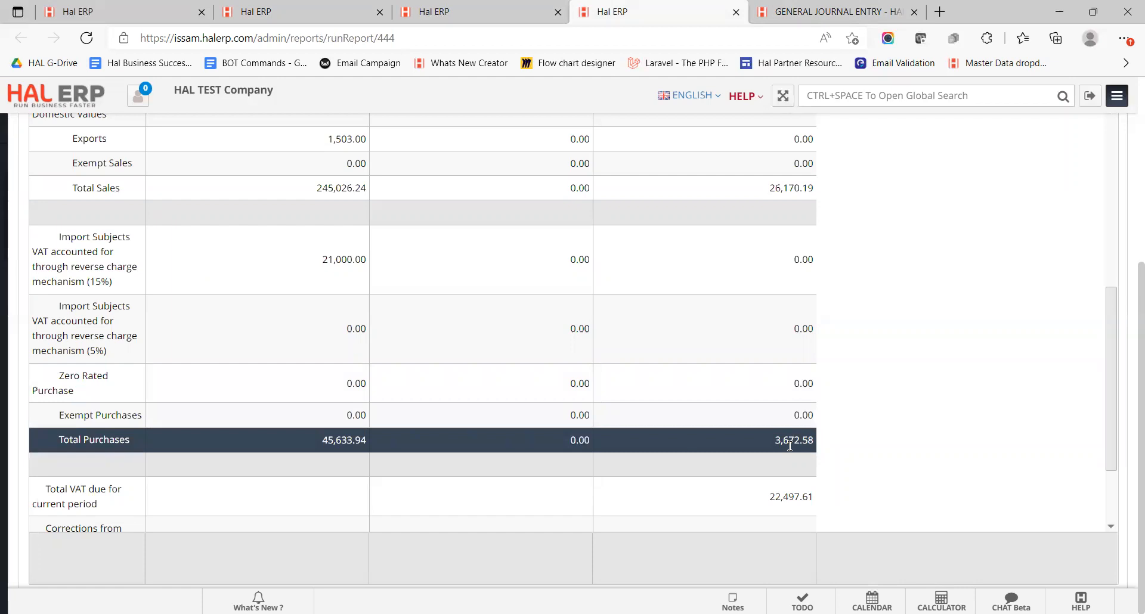
pyautogui.click(841, 6)
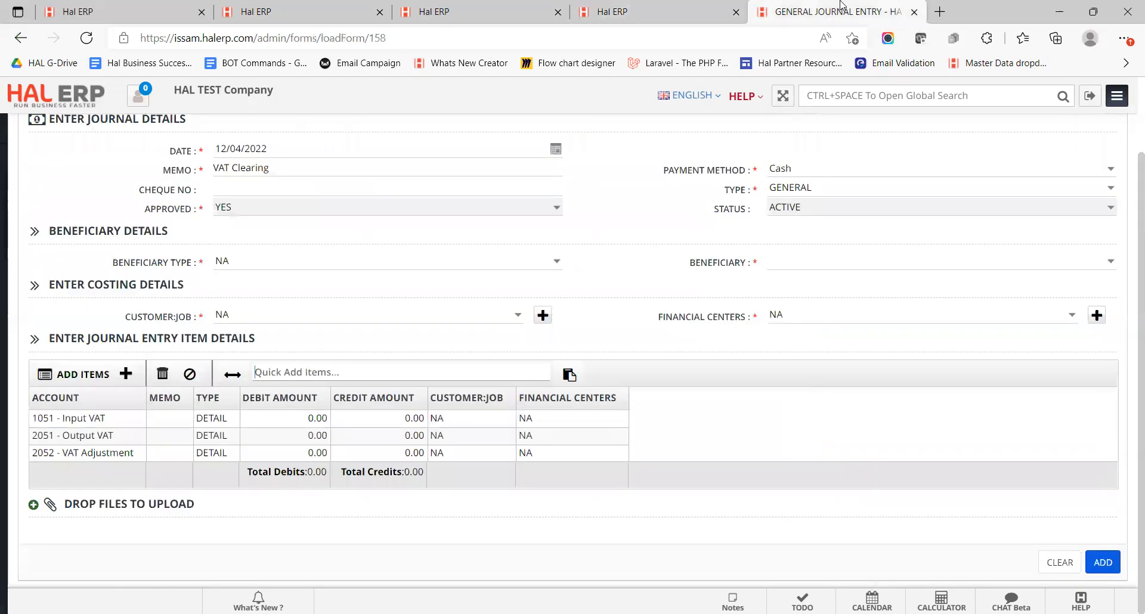
pyautogui.click(357, 421)
pyautogui.write('3678.19')
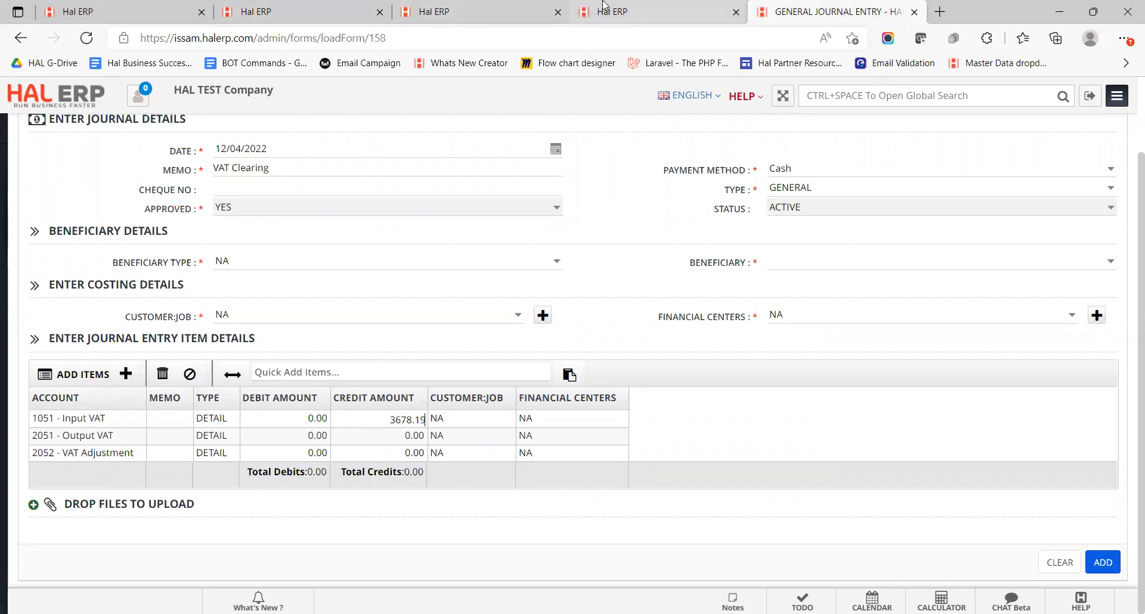
pyautogui.click(604, 6)
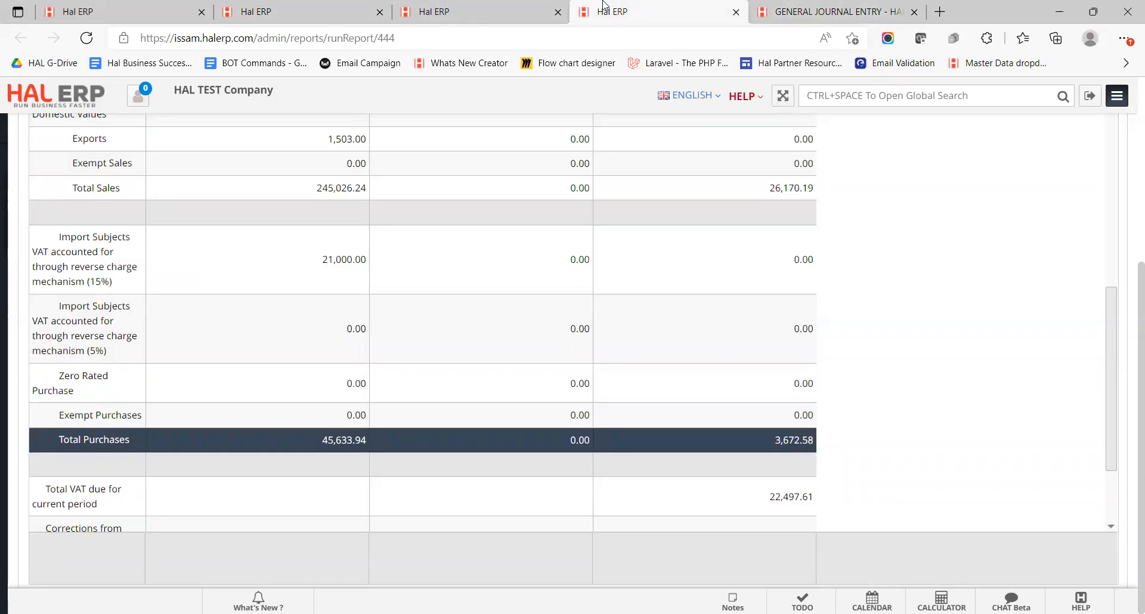
pyautogui.click(814, 5)
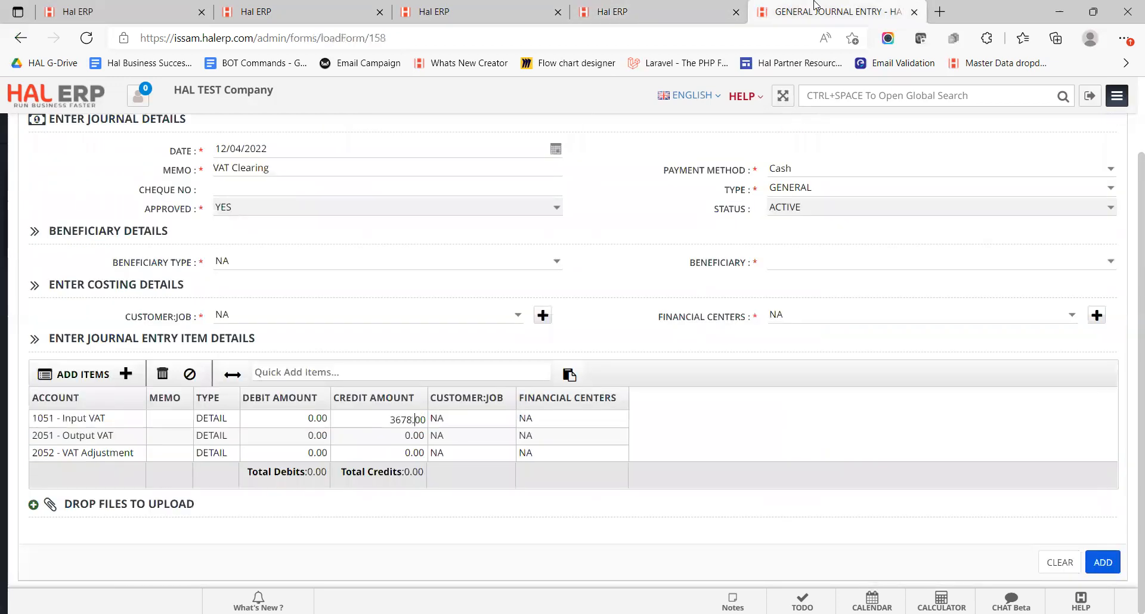
pyautogui.press('BackSpace')
pyautogui.write('2.5')
pyautogui.press('Return')
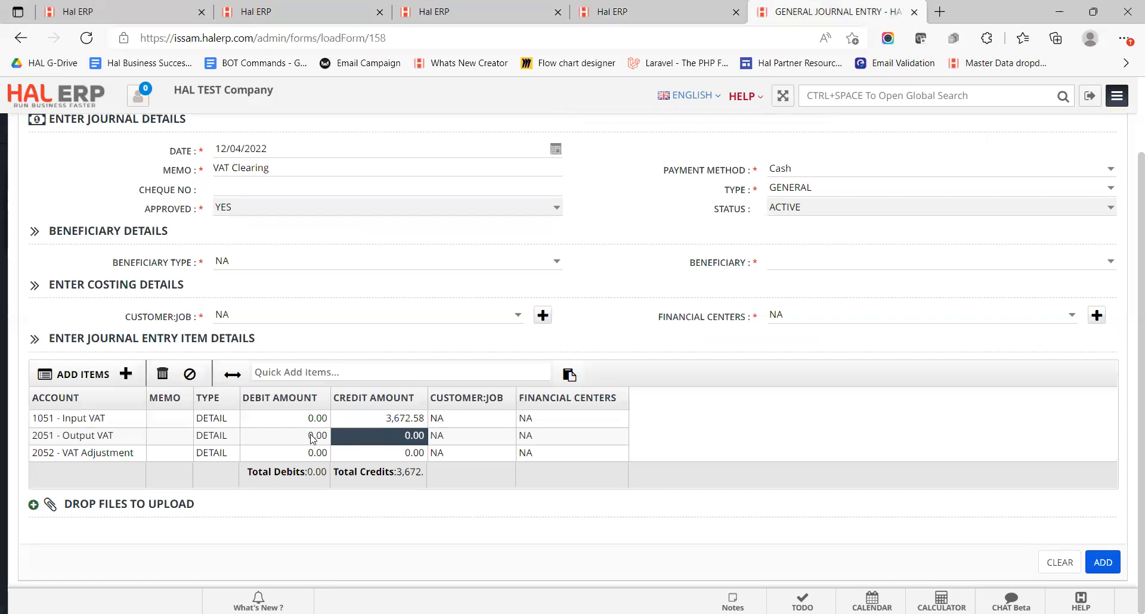
# Step: Debit the 2051 - Output VAT line with 26,170.19, the VAT amount of Total Sales in the Tax Filing Report
pyautogui.click(296, 441)
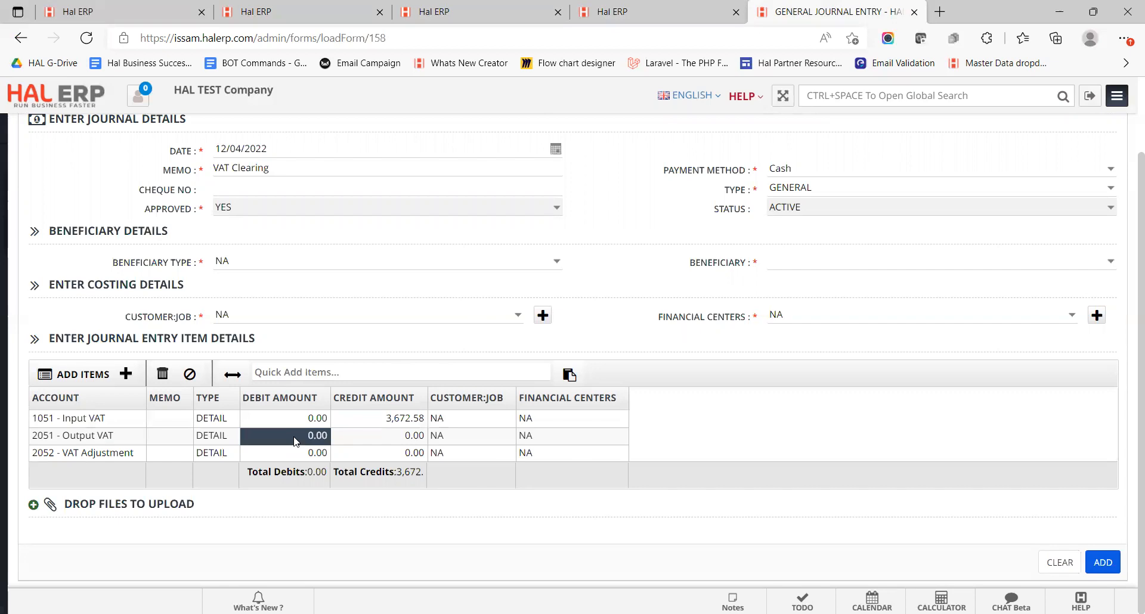
pyautogui.click(656, 12)
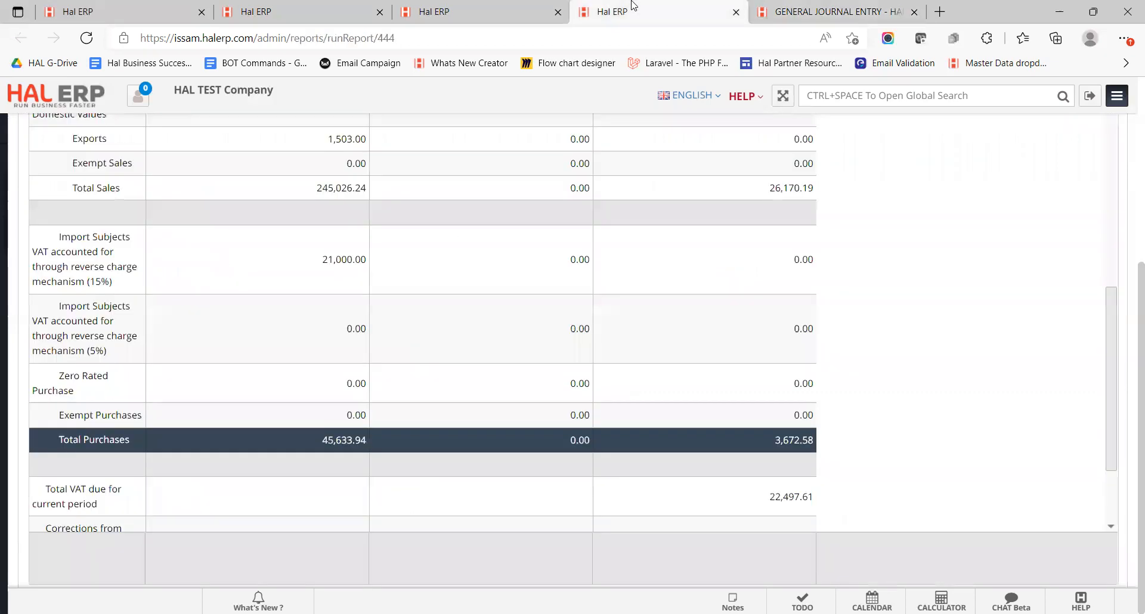
pyautogui.scroll(6, 749, 185)
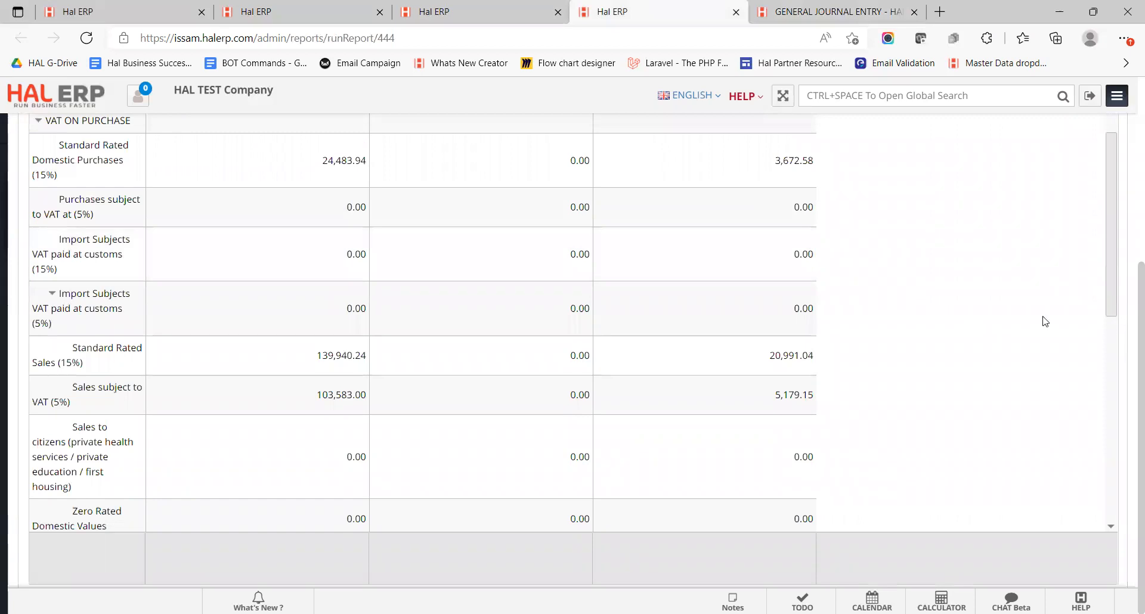
pyautogui.click(806, 10)
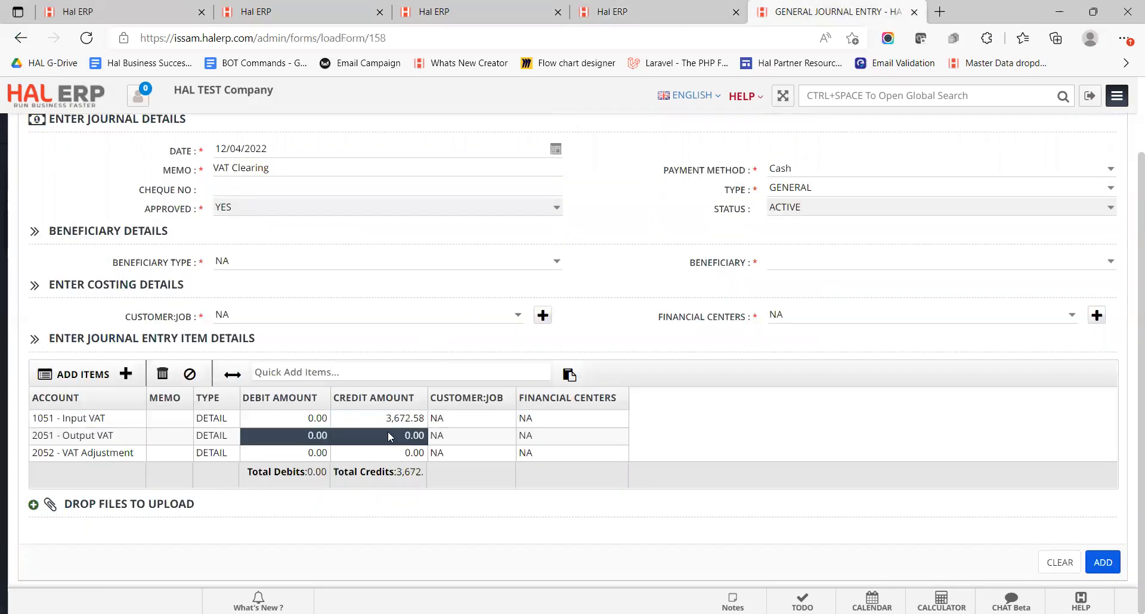
pyautogui.click(648, 8)
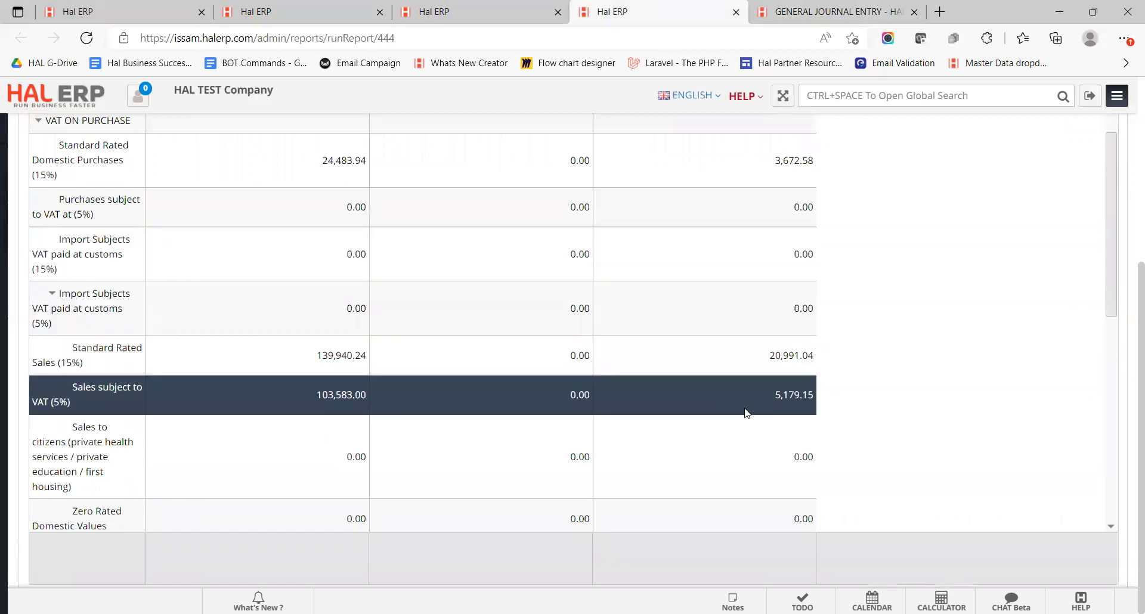
pyautogui.moveTo(1110, 292); pyautogui.dragTo(1112, 513)
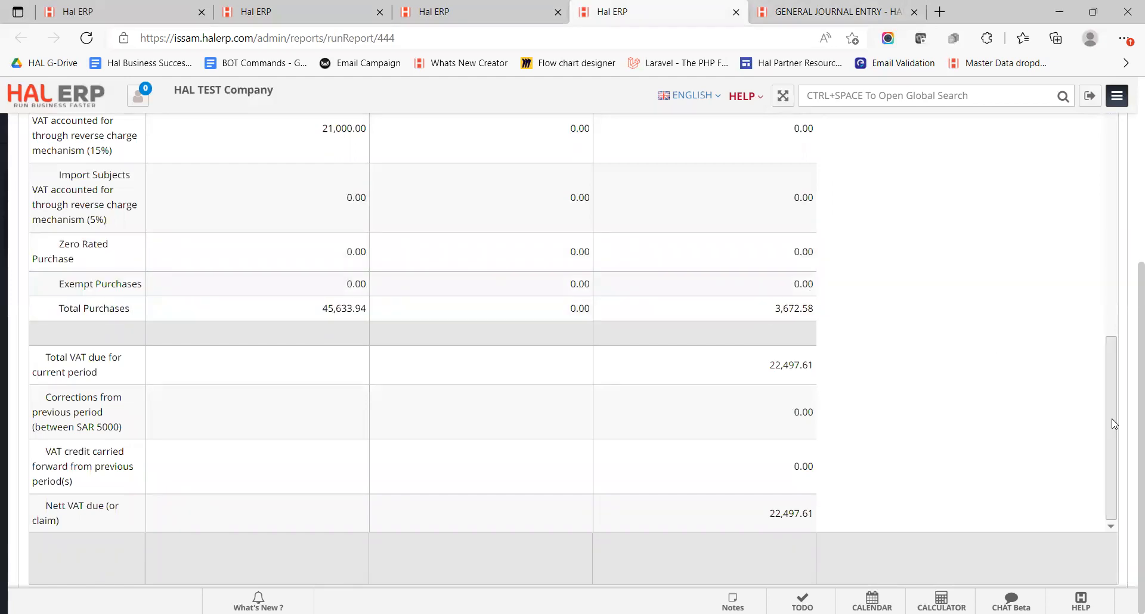
pyautogui.moveTo(1112, 414); pyautogui.dragTo(1113, 333)
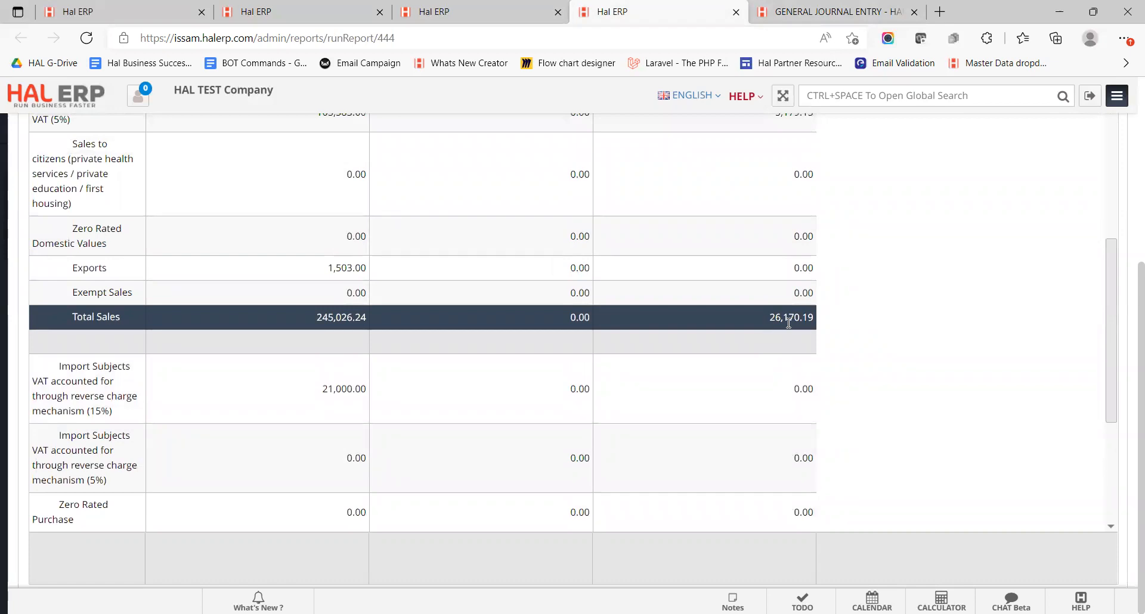
pyautogui.click(799, 9)
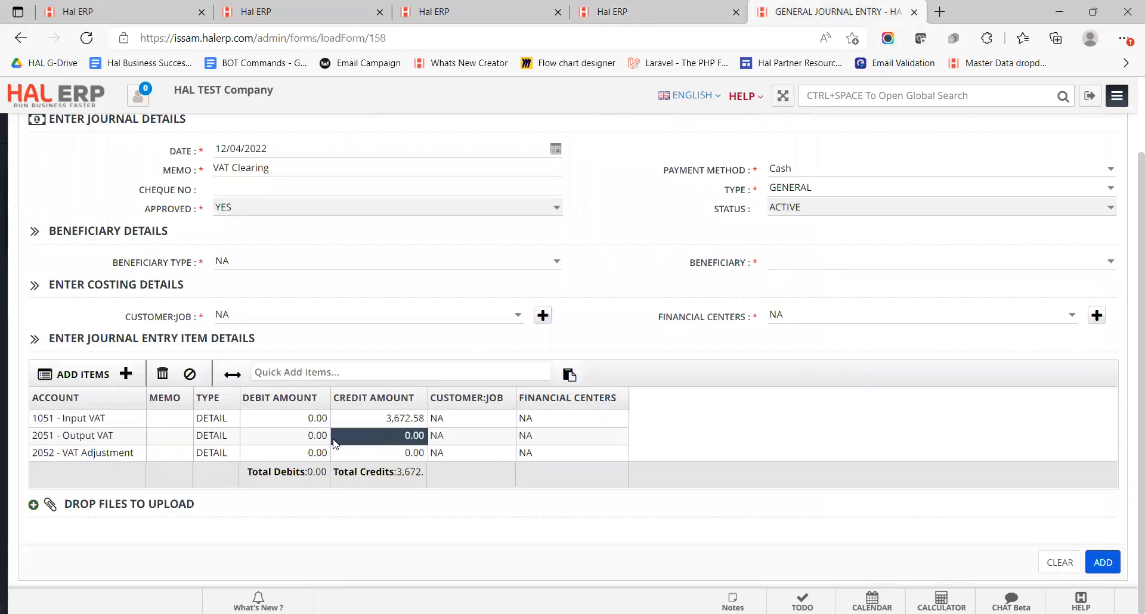
pyautogui.click(301, 438)
pyautogui.write('26170')
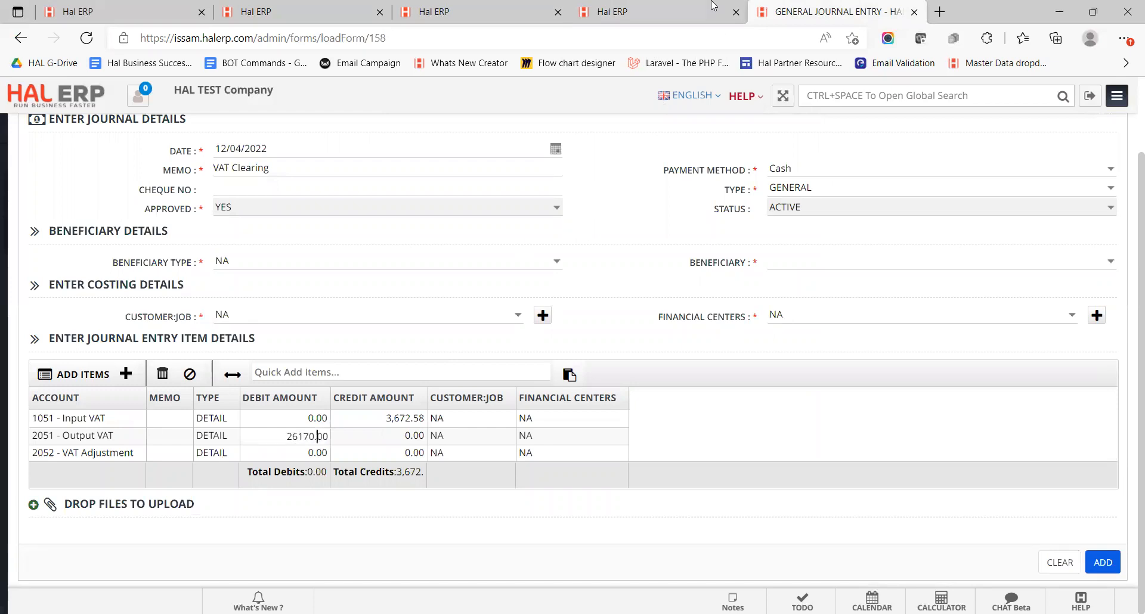
pyautogui.click(730, 7)
pyautogui.click(814, 15)
pyautogui.write('.19')
pyautogui.press('Return')
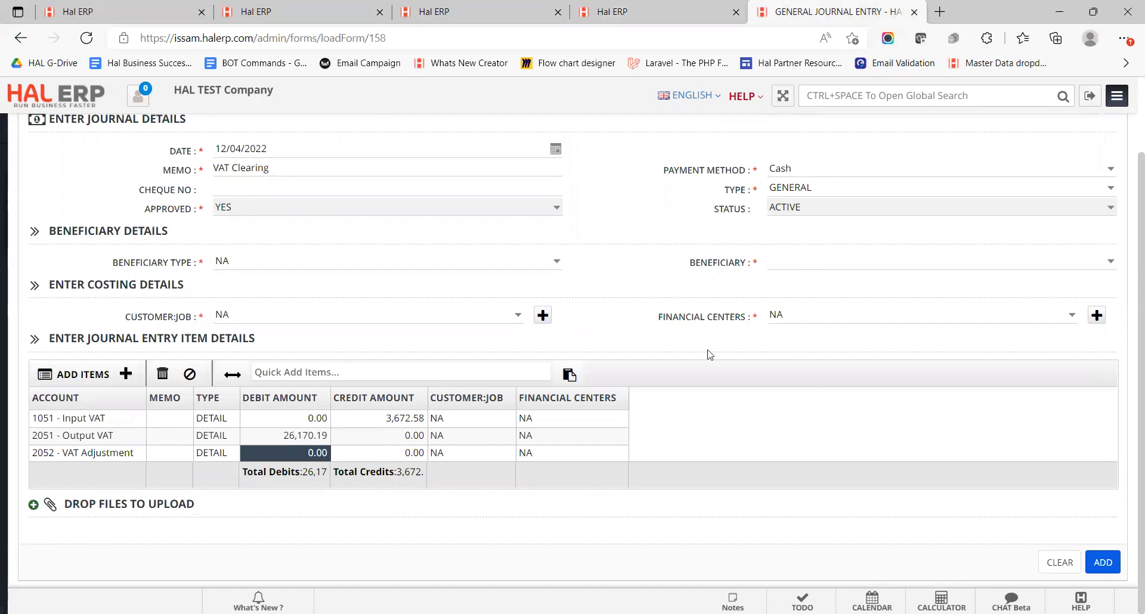
# Step: Credit the 2052 - VAT Adjustment line with 22,497.61 and check it against Nett VAT due in the Tax Filing Report
pyautogui.press('super')
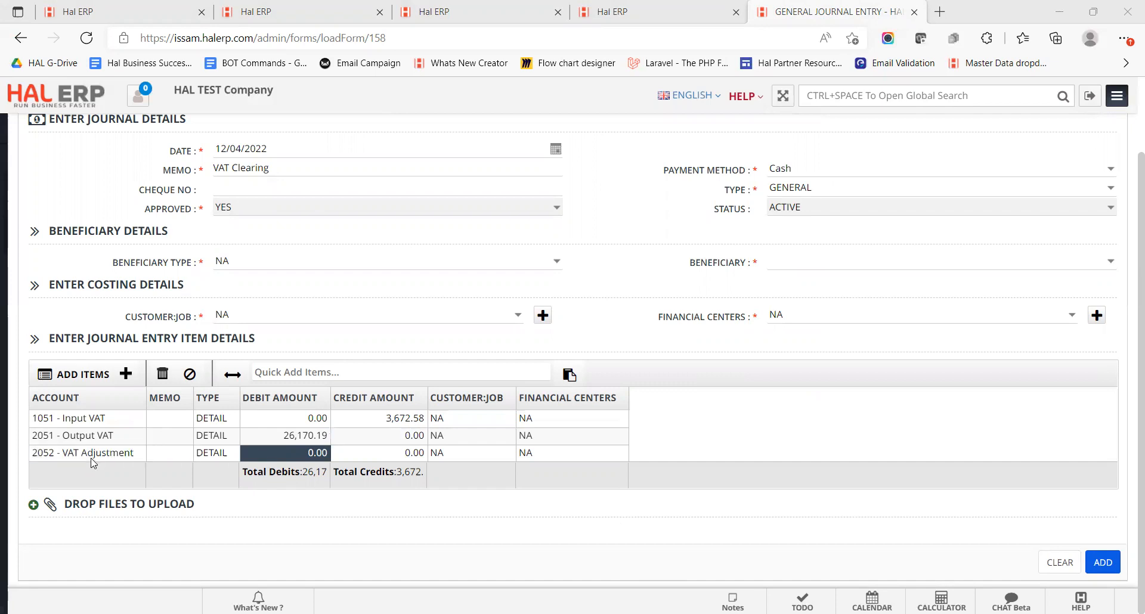
pyautogui.click(389, 457)
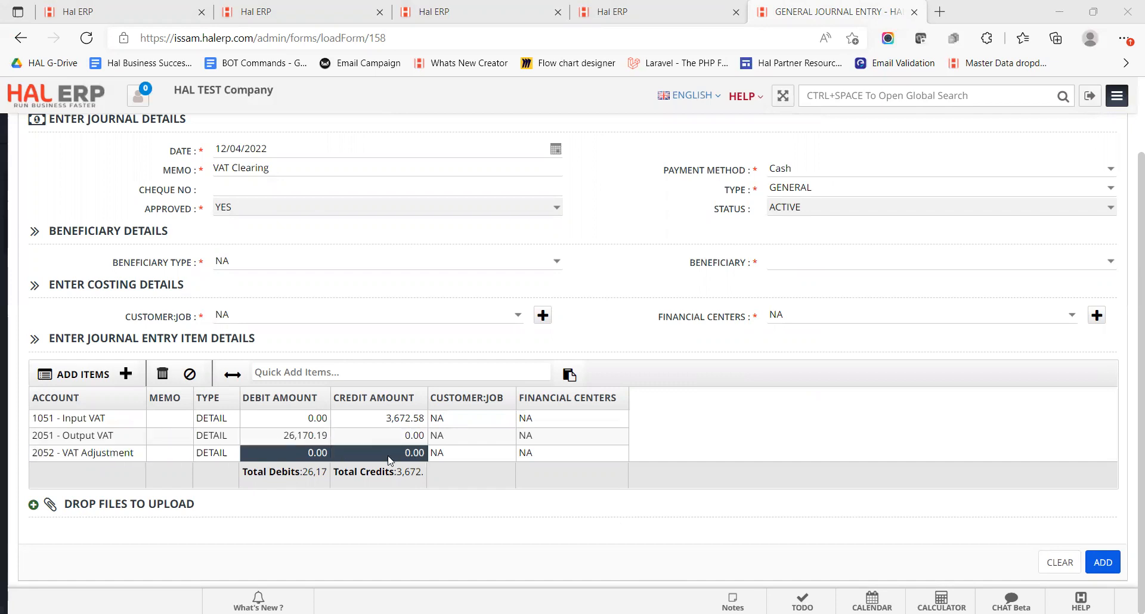
pyautogui.write('22,')
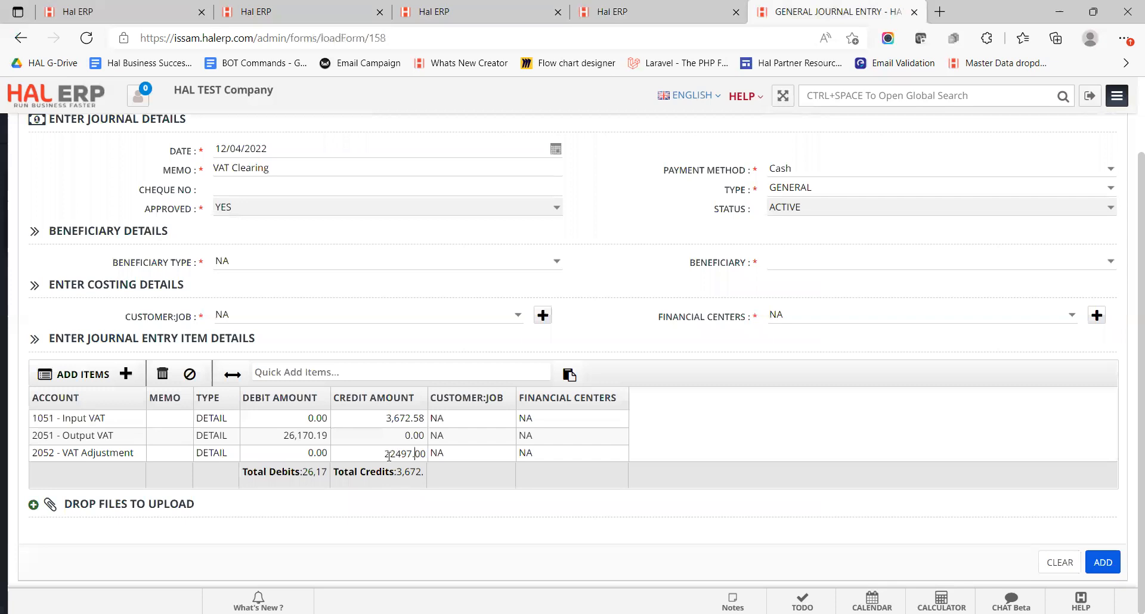
pyautogui.write('497.61')
pyautogui.click(480, 457)
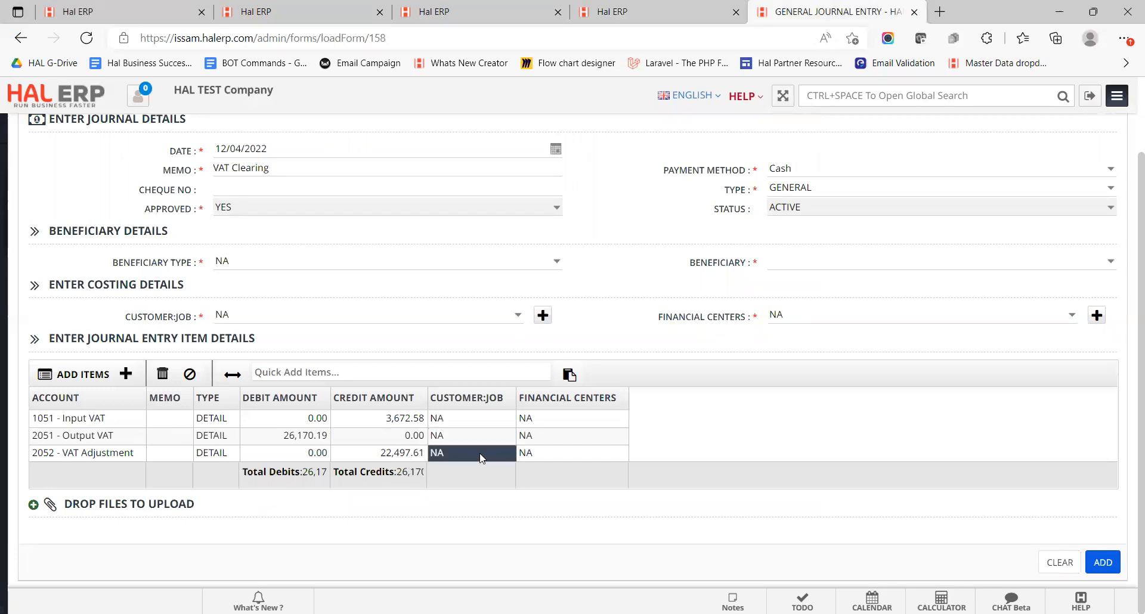
pyautogui.click(402, 456)
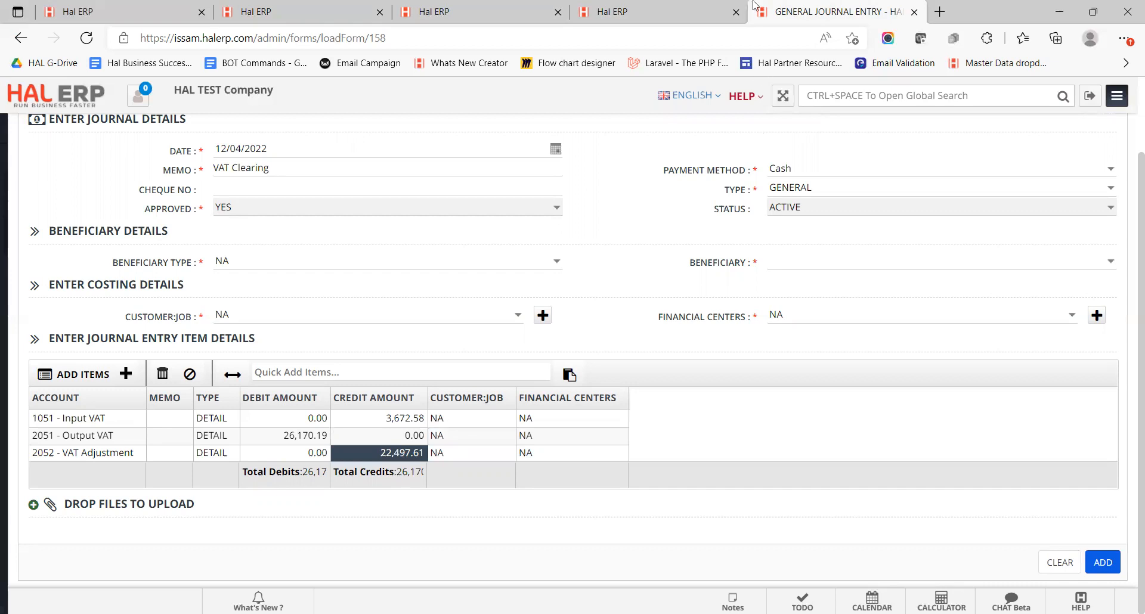
pyautogui.click(677, 6)
pyautogui.moveTo(1112, 362); pyautogui.dragTo(1094, 518)
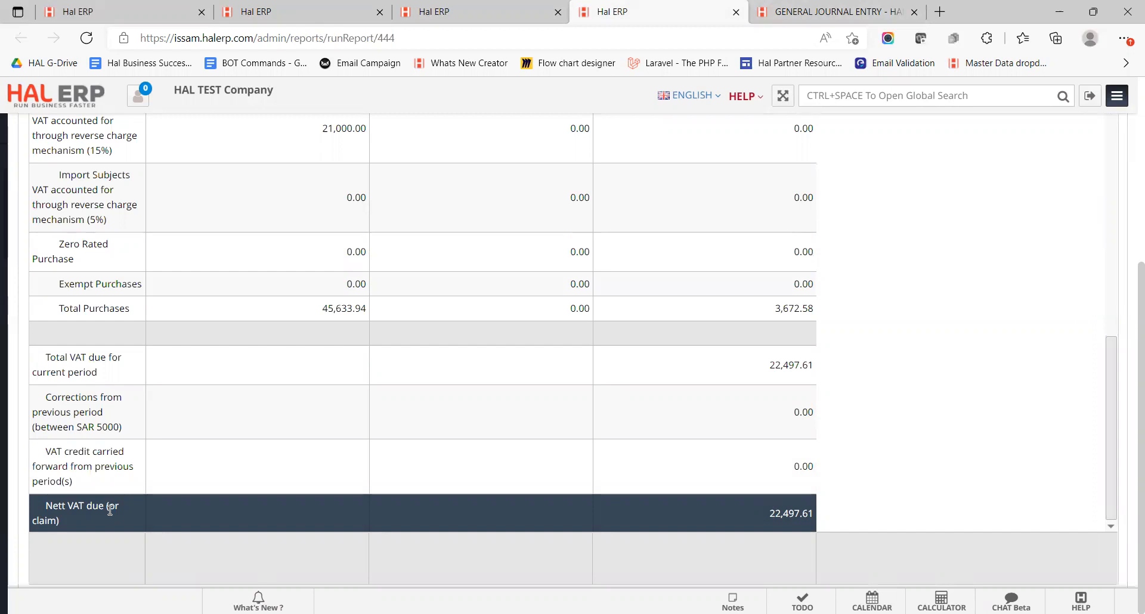
pyautogui.click(812, 11)
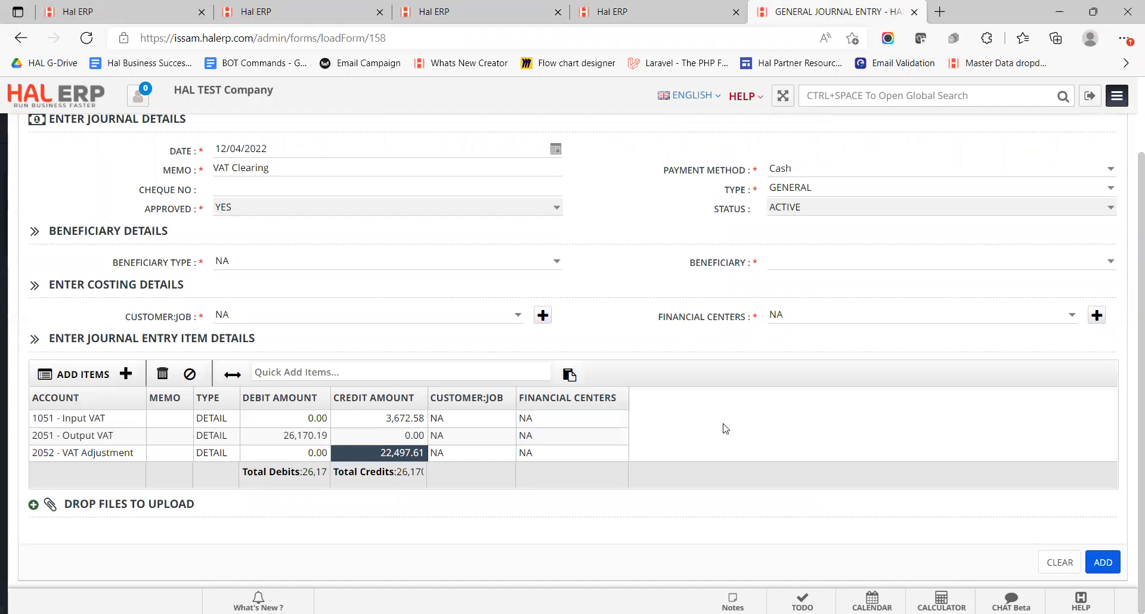
# Step: Set the journal entry's beneficiary to NA
pyautogui.scroll(1, 723, 430)
pyautogui.click(1109, 284)
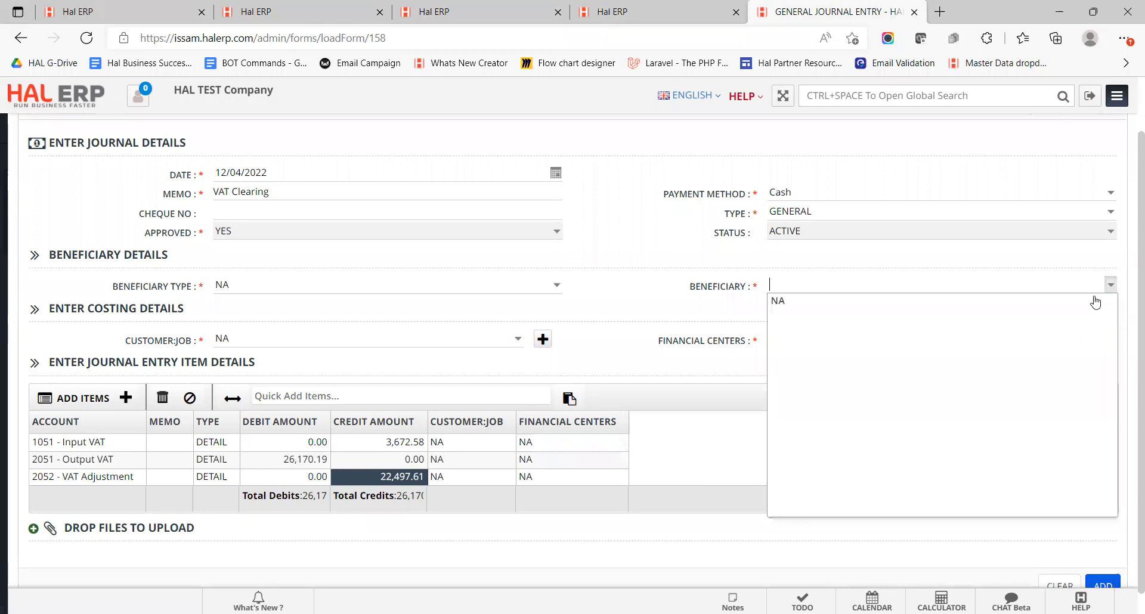
pyautogui.click(1083, 302)
pyautogui.scroll(-1, 1068, 495)
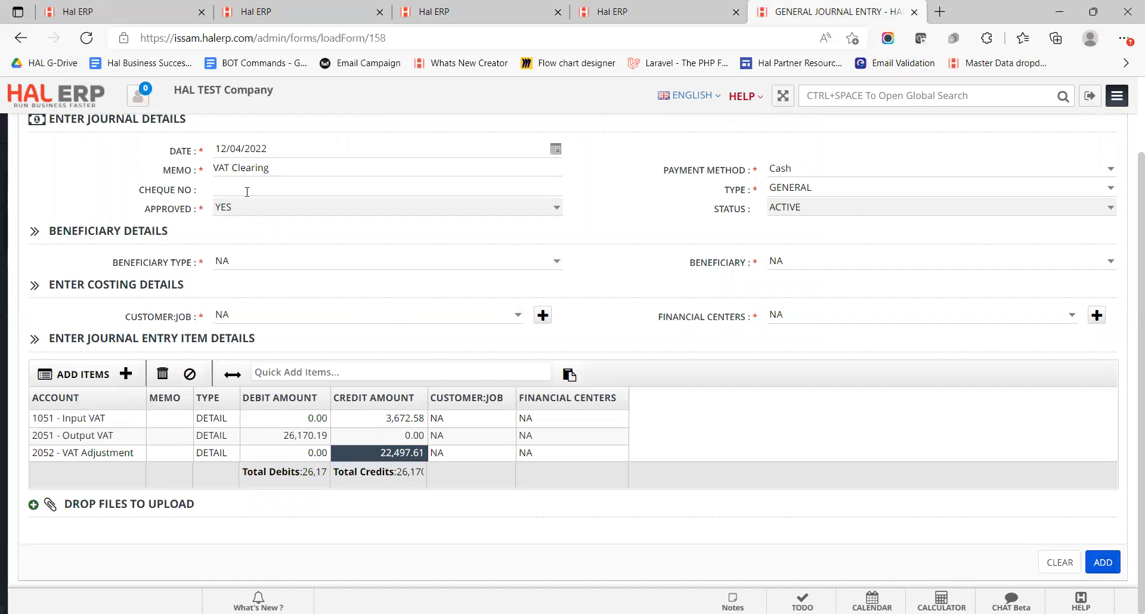
# Step: Change the journal entry's date to 01/03/2022 and submit the entry
pyautogui.doubleClick(223, 147)
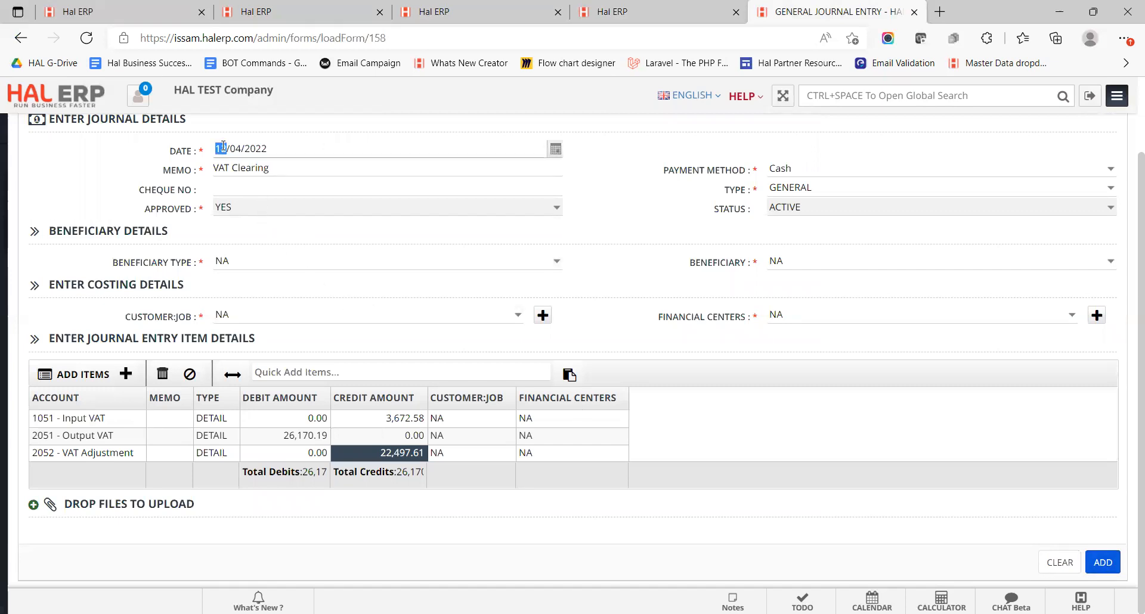
pyautogui.write('01/03')
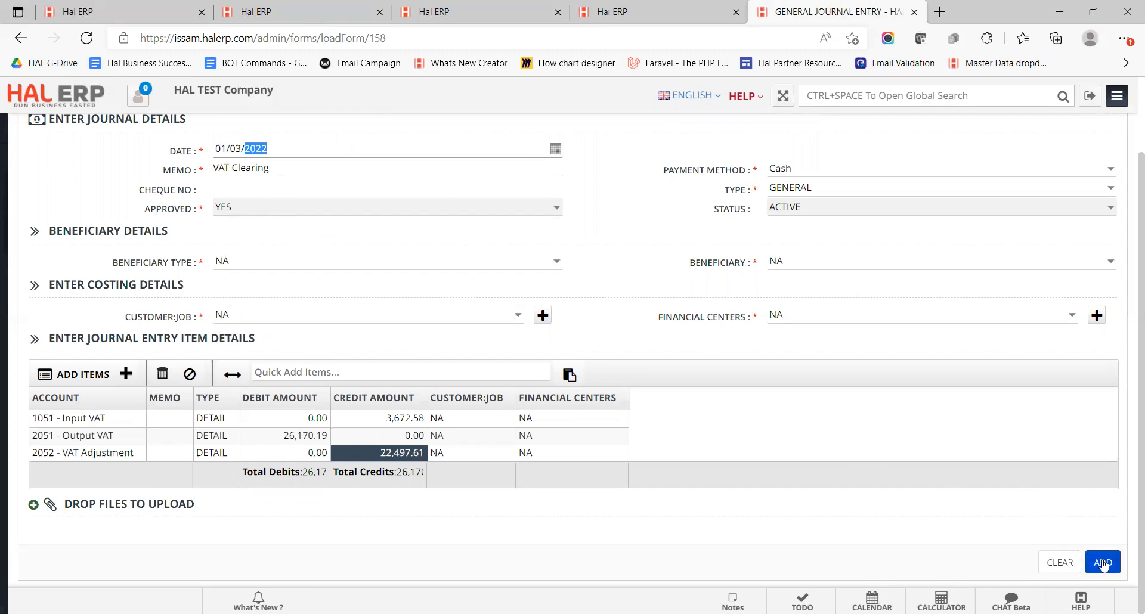
pyautogui.click(1103, 562)
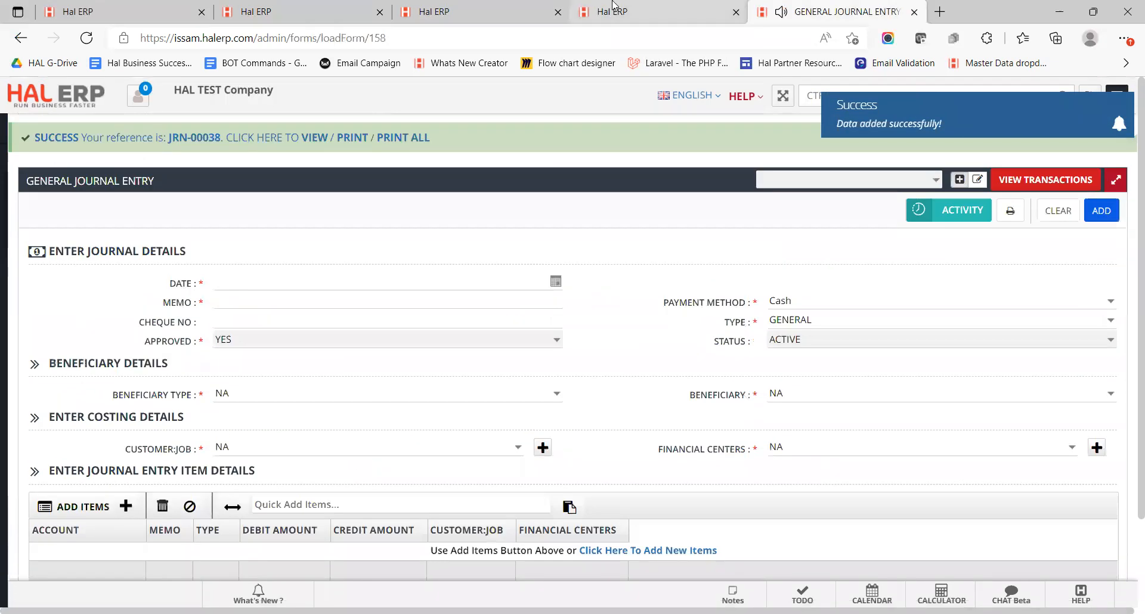
# Step: Examine the Input VAT and Output VAT balances in the February 2022 Trial Balance Report
pyautogui.click(614, 9)
pyautogui.click(487, 7)
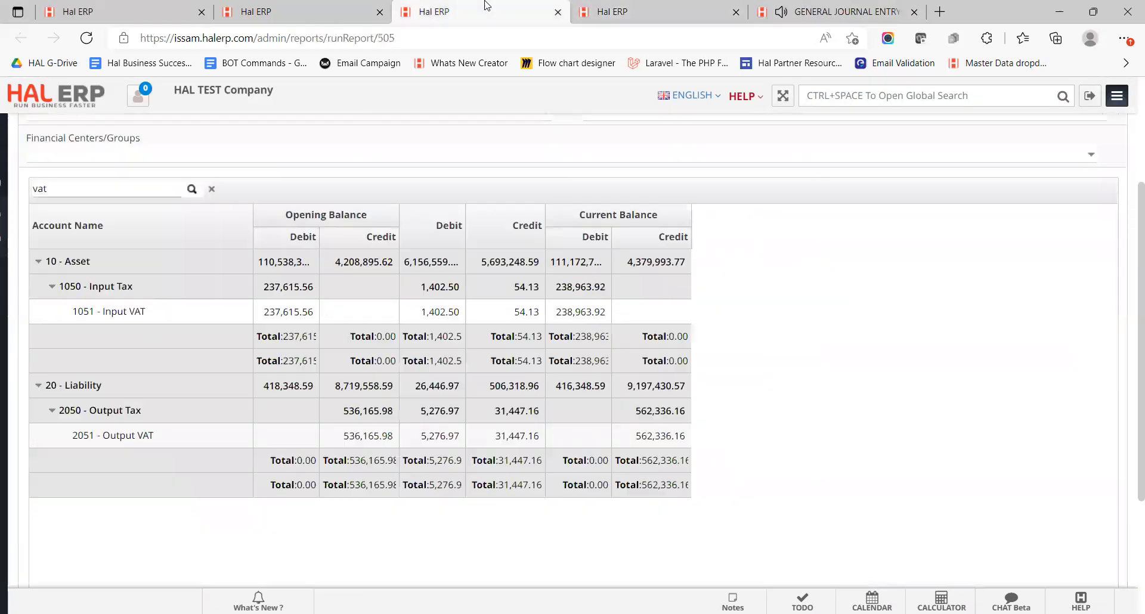
pyautogui.scroll(3, 779, 250)
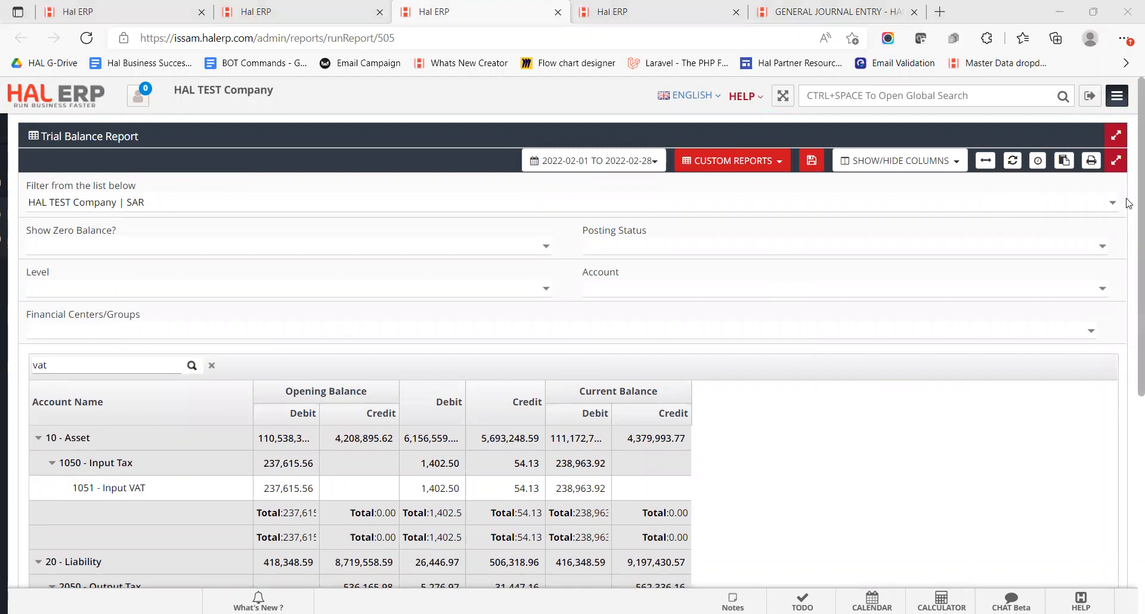
pyautogui.moveTo(1139, 204); pyautogui.dragTo(1139, 232)
pyautogui.scroll(1, 1128, 232)
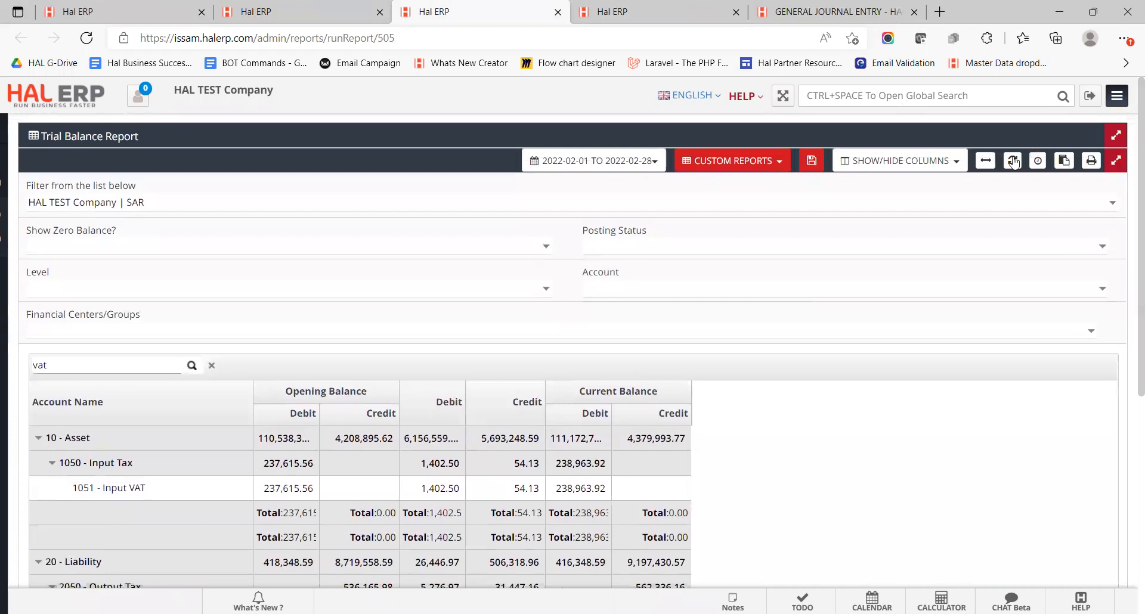
pyautogui.scroll(-2, 1128, 299)
pyautogui.scroll(-1, 1128, 299)
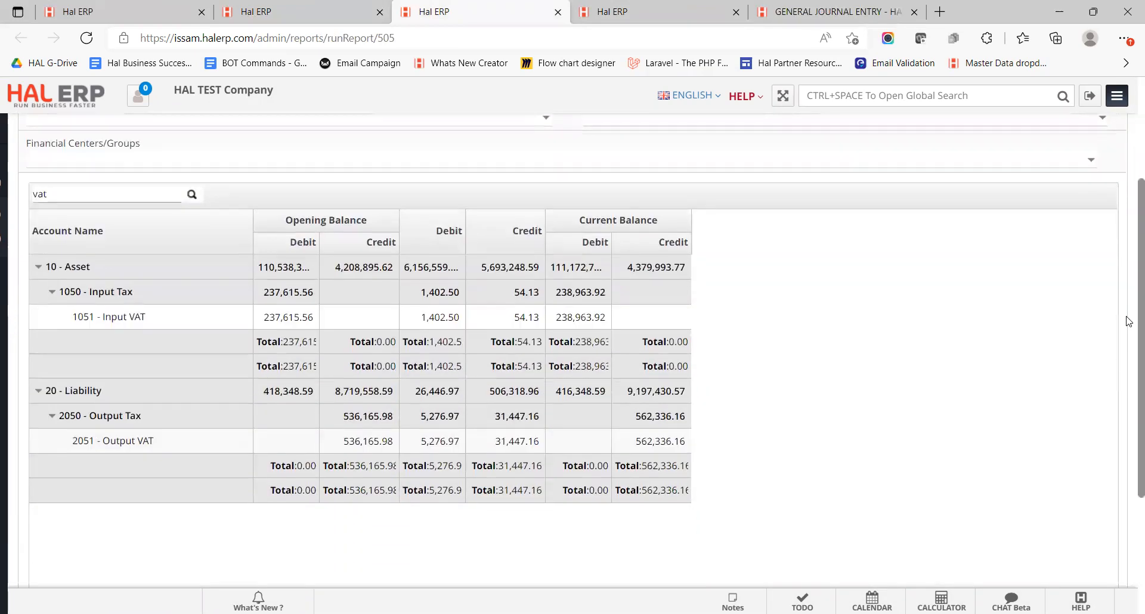
pyautogui.scroll(3, 1128, 322)
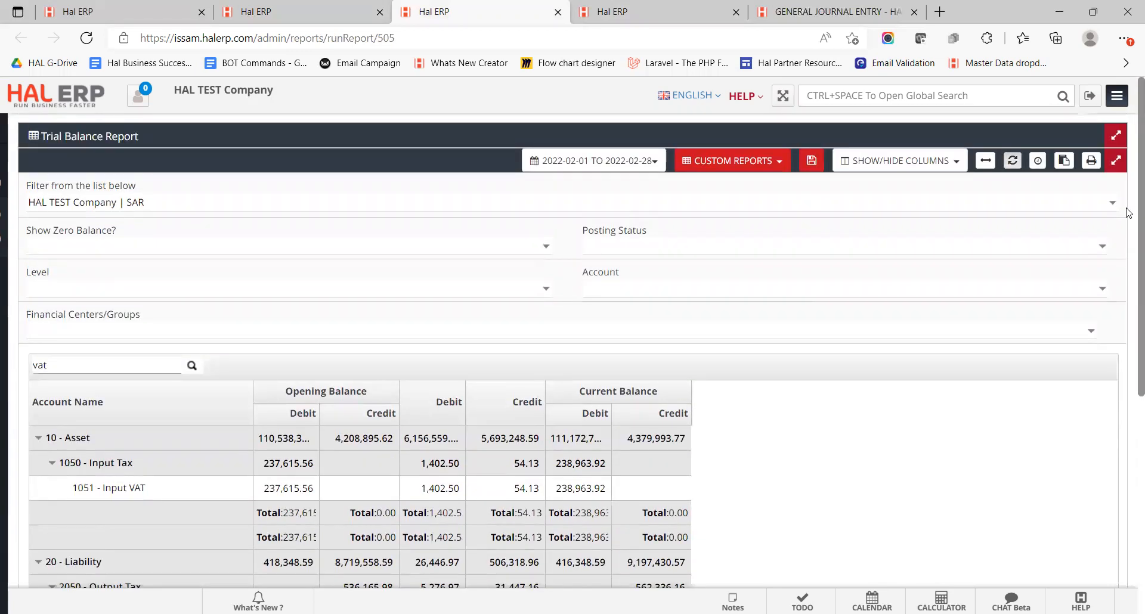
pyautogui.scroll(-3, 1128, 213)
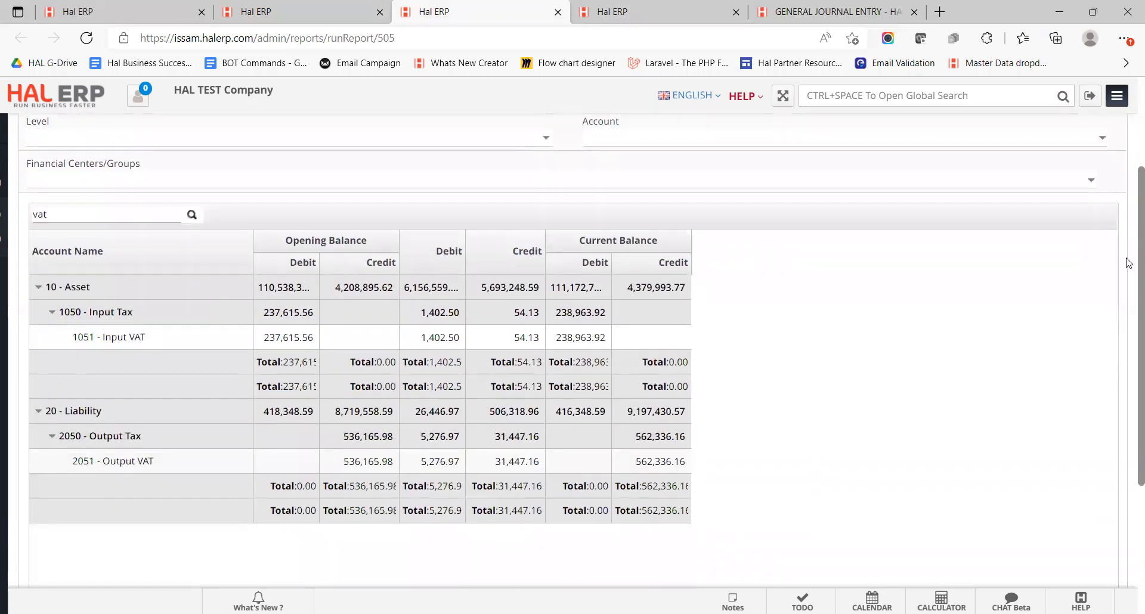
pyautogui.scroll(3, 1128, 188)
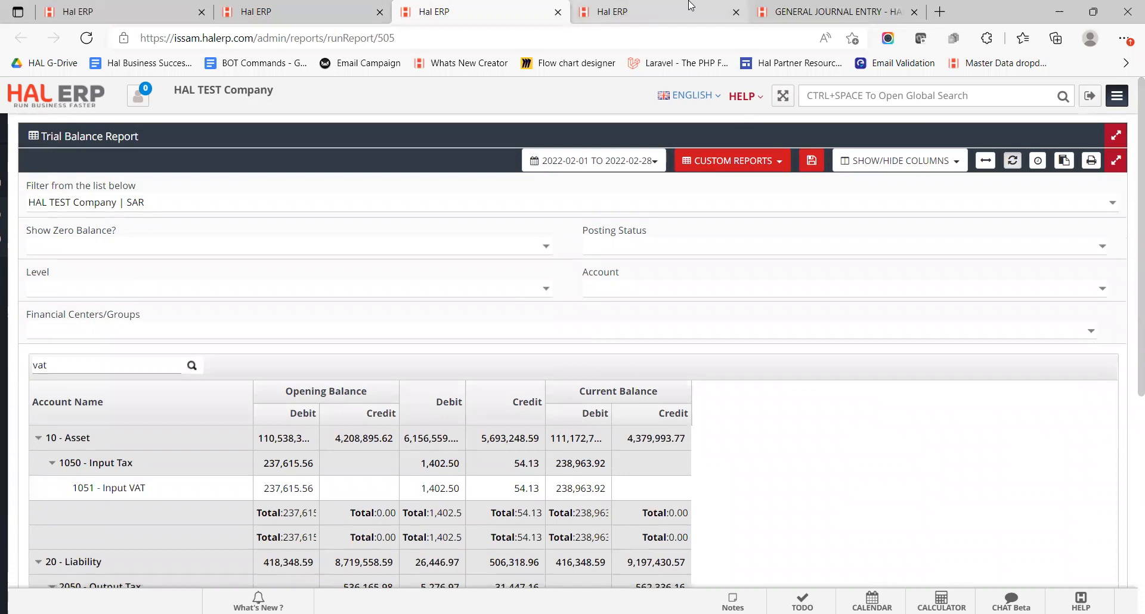
# Step: Set the Trial Balance Report's period to 2022-03-01 through 2022-03-01 and check the VAT Adjustment line
pyautogui.click(629, 167)
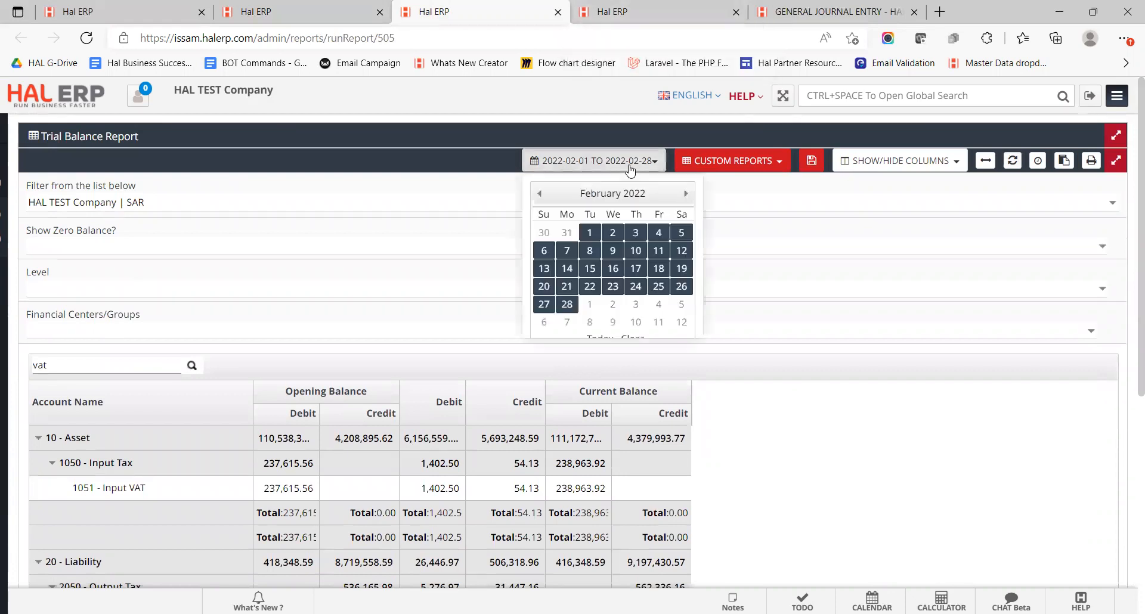
pyautogui.click(685, 193)
pyautogui.click(589, 233)
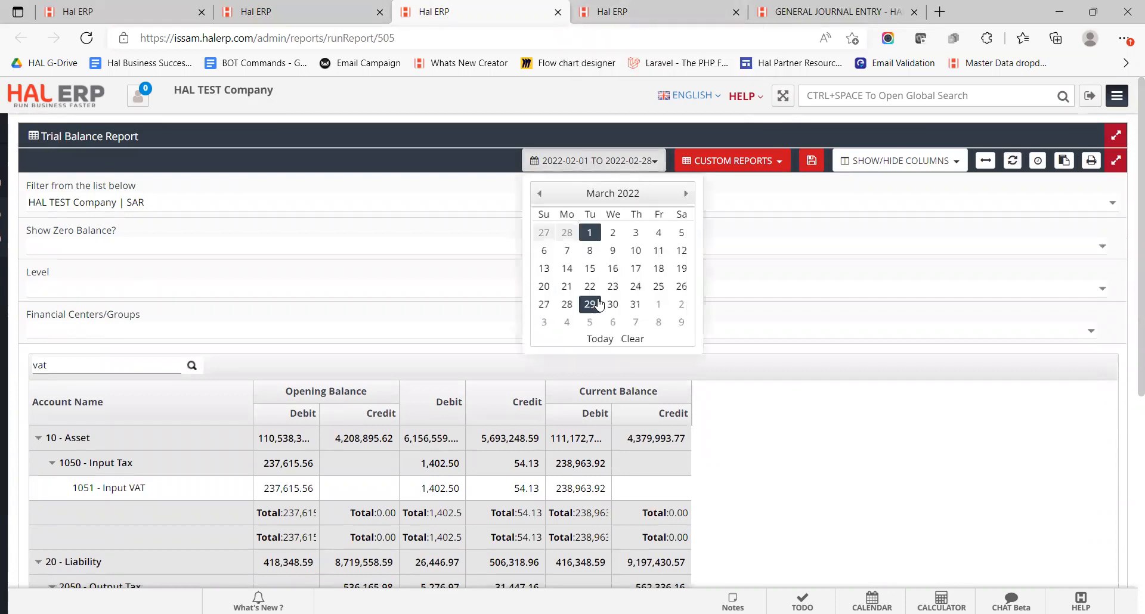
pyautogui.click(594, 237)
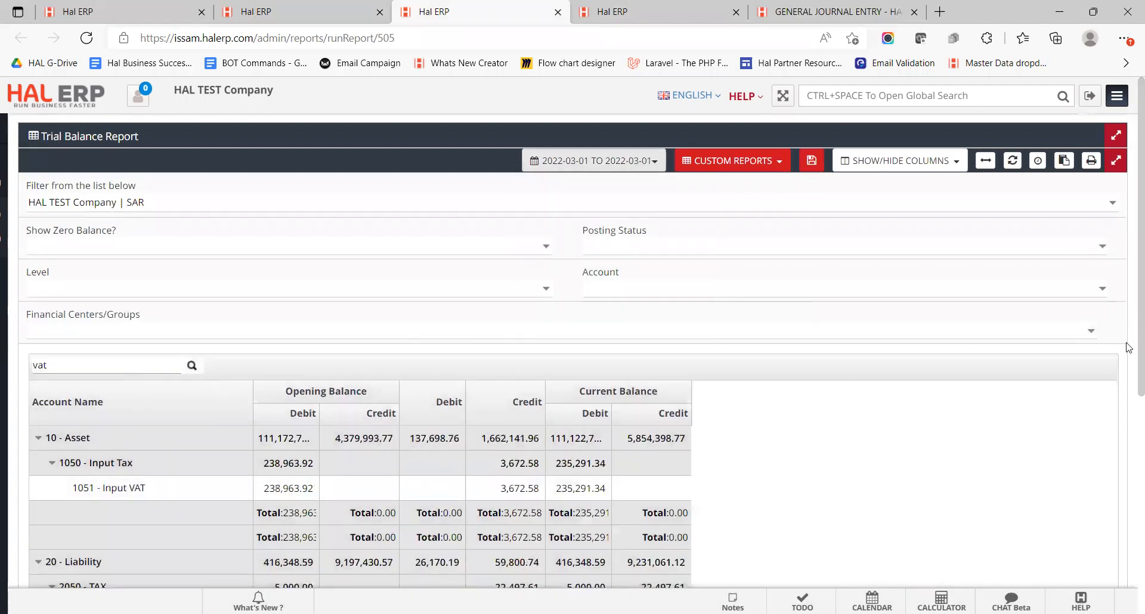
pyautogui.scroll(-2, 1126, 298)
pyautogui.scroll(-1, 1128, 386)
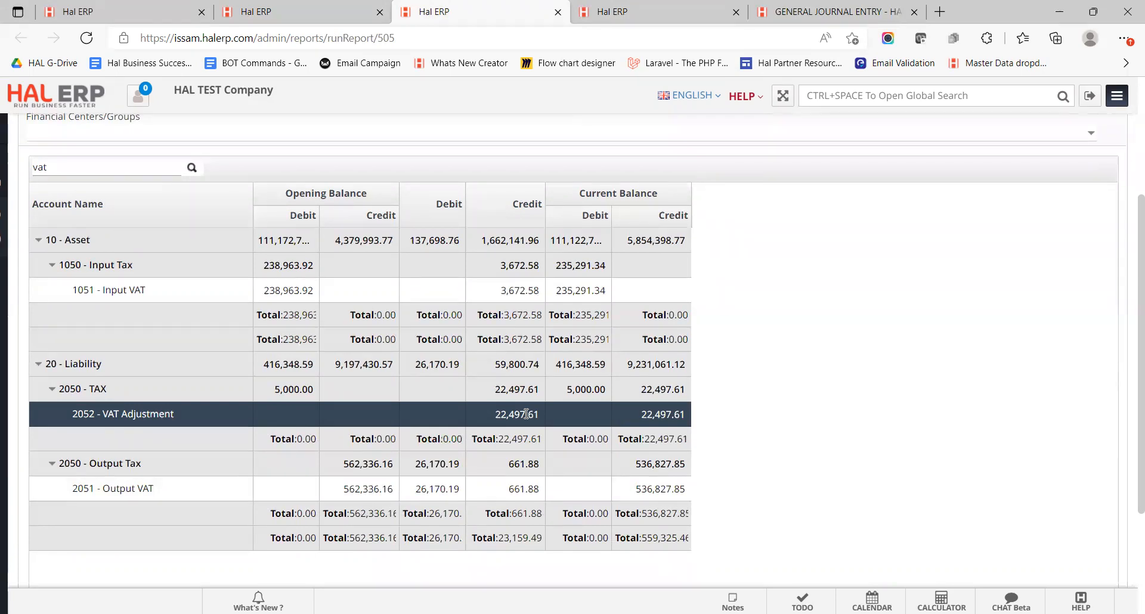
# Step: Find Record Expenses with the search "record ex", open it in a separate tab and create a new expense
pyautogui.moveTo(3, 251)
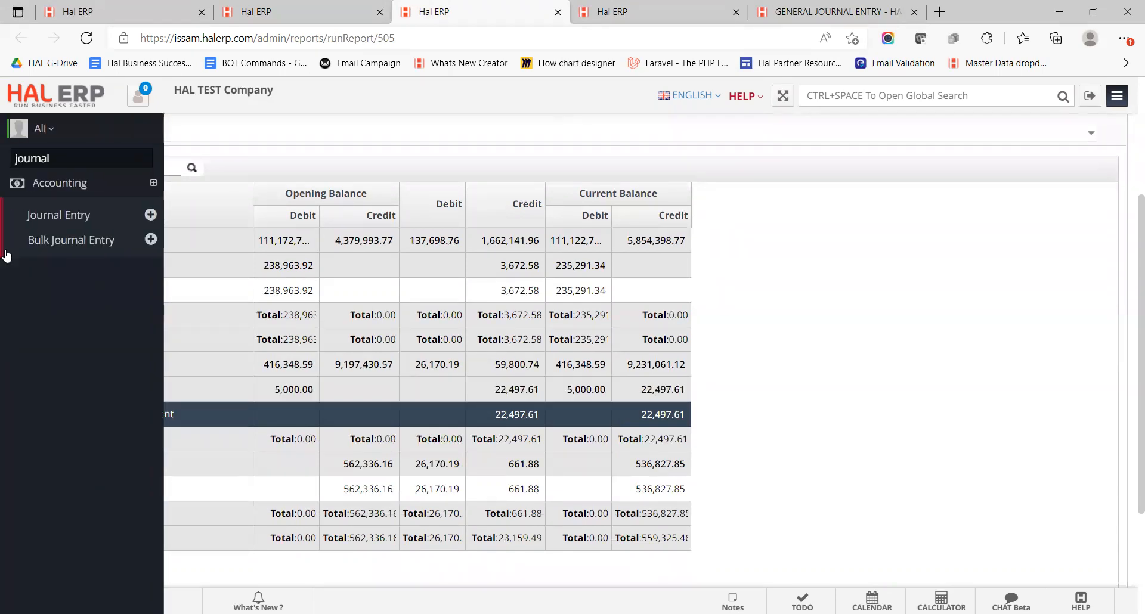
pyautogui.doubleClick(60, 157)
pyautogui.write('record ex')
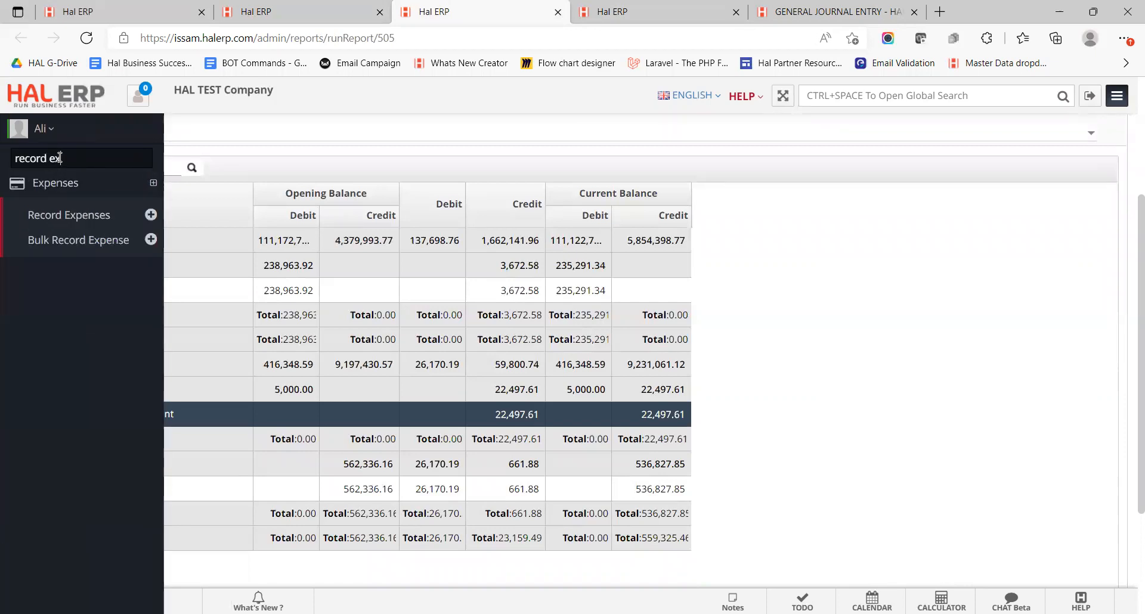
pyautogui.middleClick(91, 213)
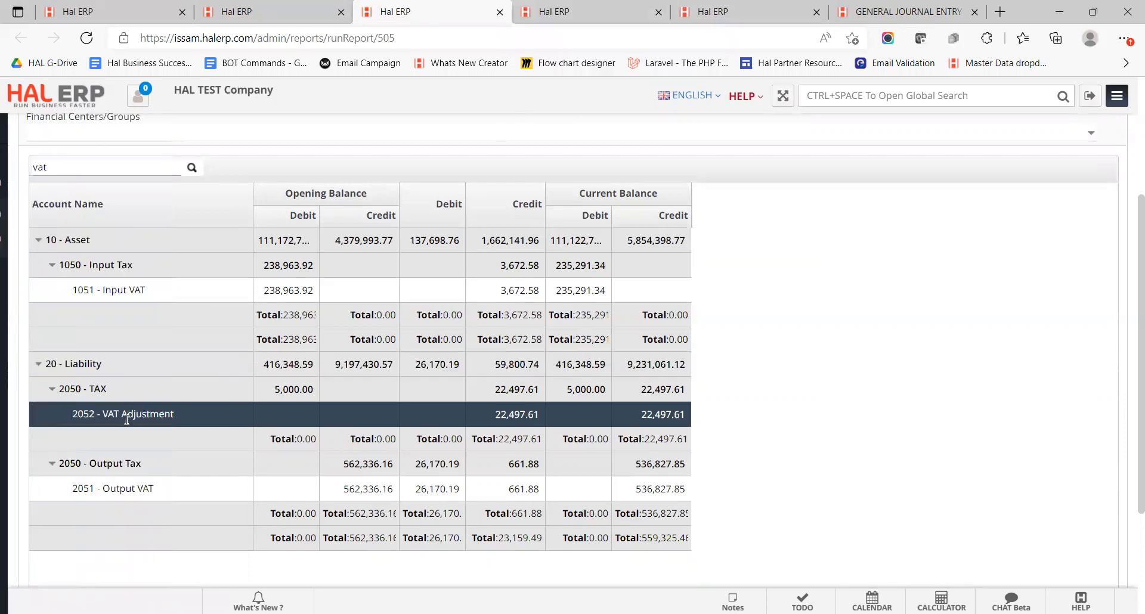
pyautogui.click(577, 6)
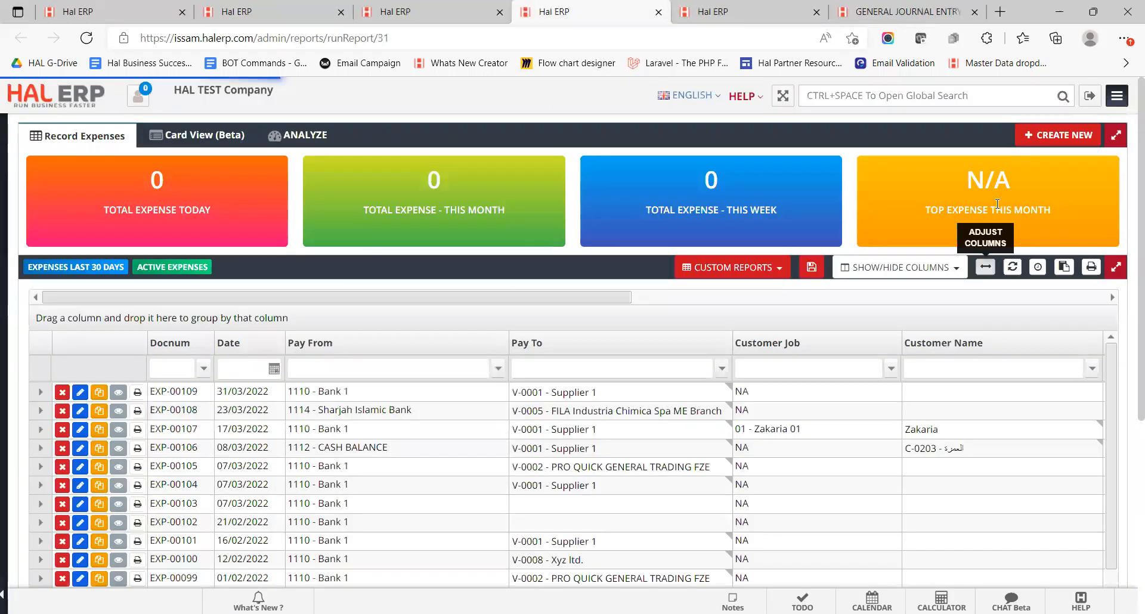
pyautogui.click(1057, 146)
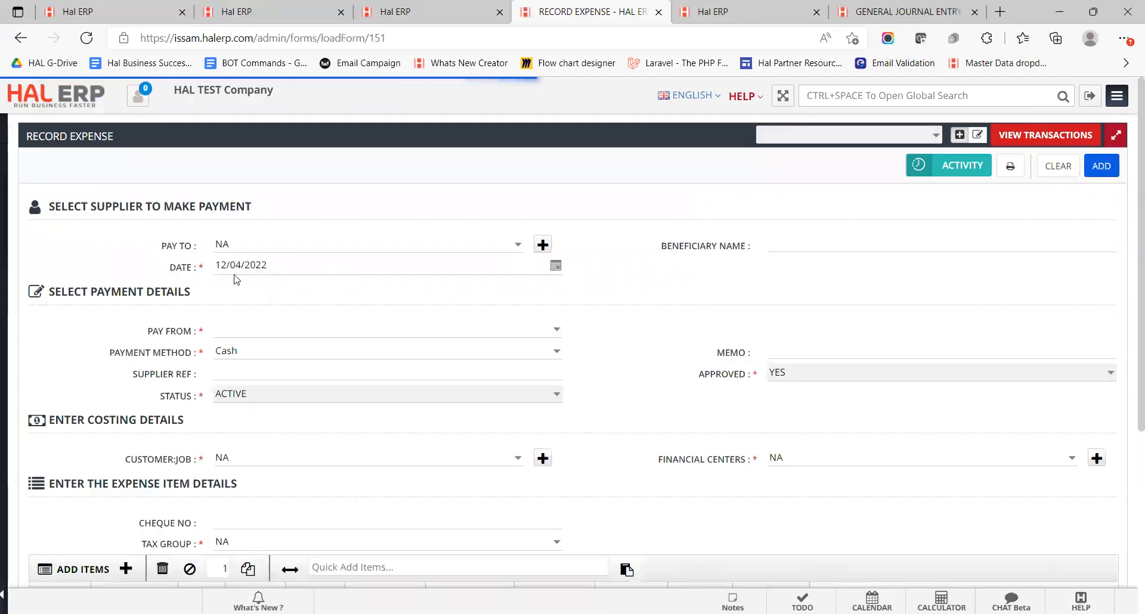
# Step: Set the expense's Pay From account to 1110 - Bank 1
pyautogui.click(230, 330)
pyautogui.write('bank')
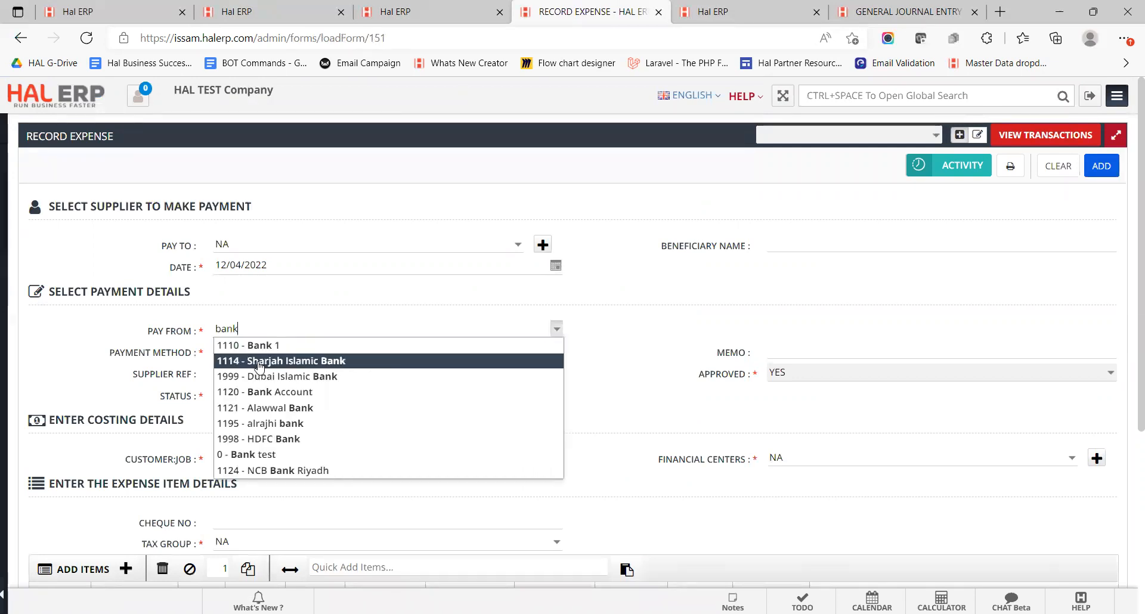
pyautogui.click(237, 349)
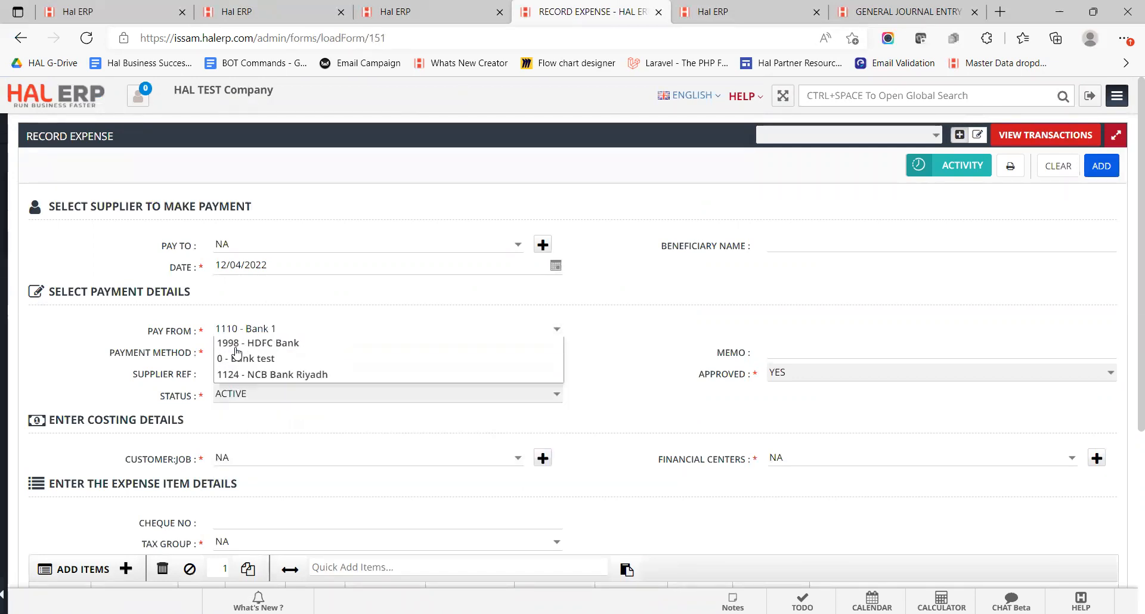
pyautogui.doubleClick(258, 264)
pyautogui.doubleClick(221, 264)
pyautogui.doubleClick(235, 264)
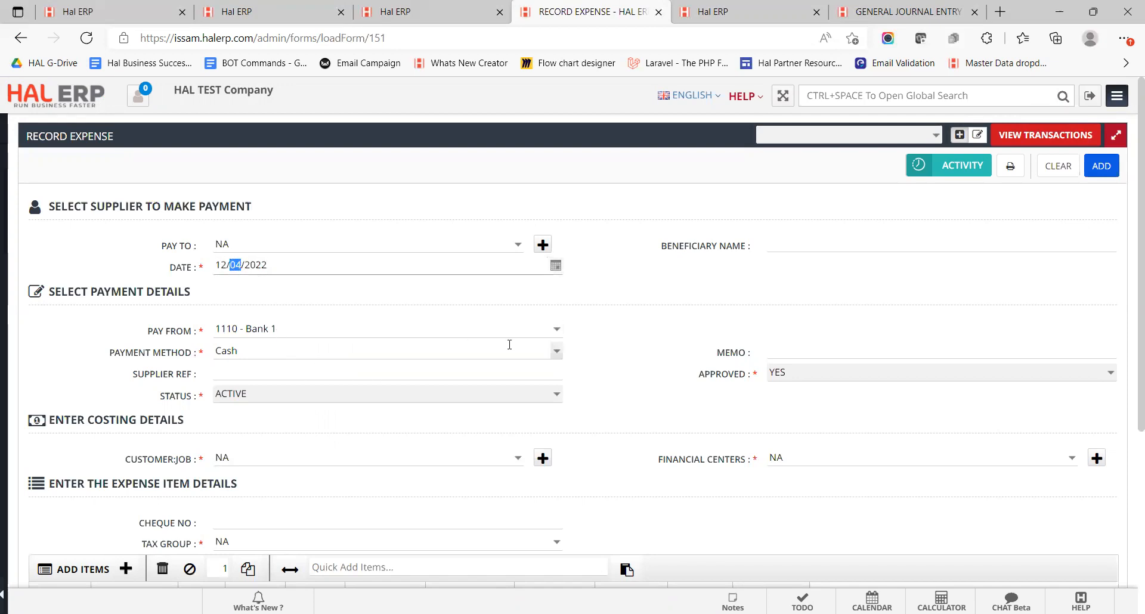
# Step: Add 2052 - VAT Adjustment as an expense item by searching for "vat adjust"
pyautogui.scroll(-3, 679, 421)
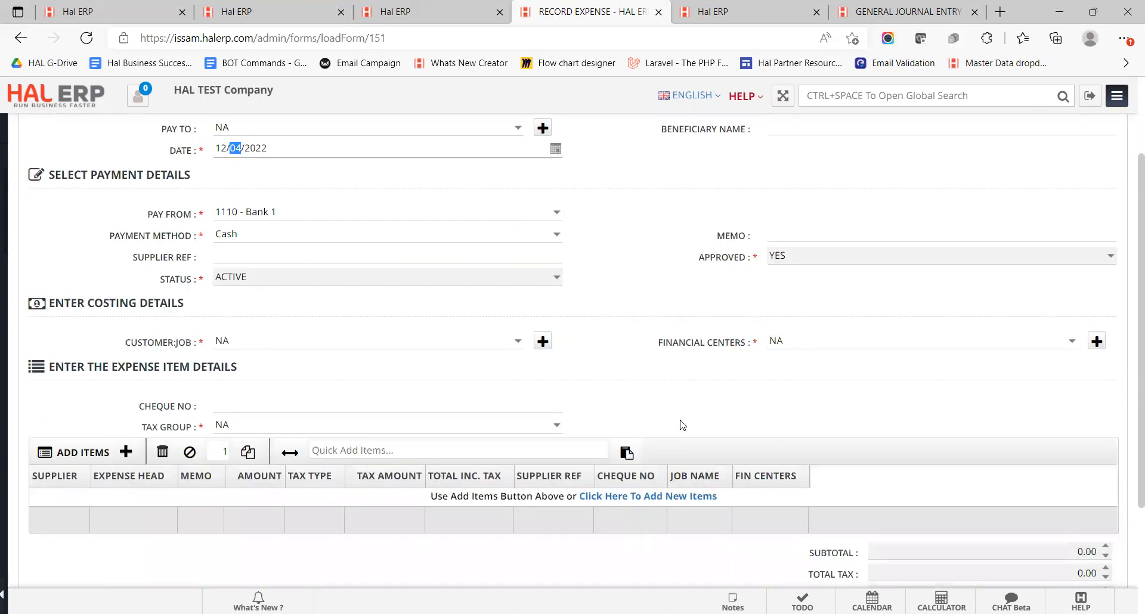
pyautogui.click(331, 399)
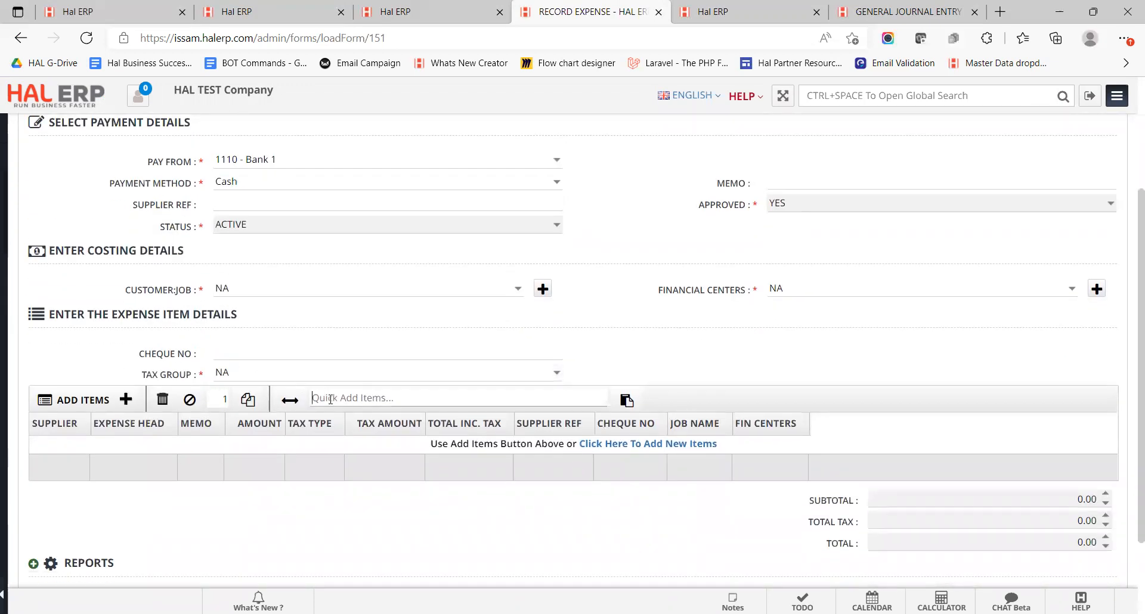
pyautogui.write('vat adjust')
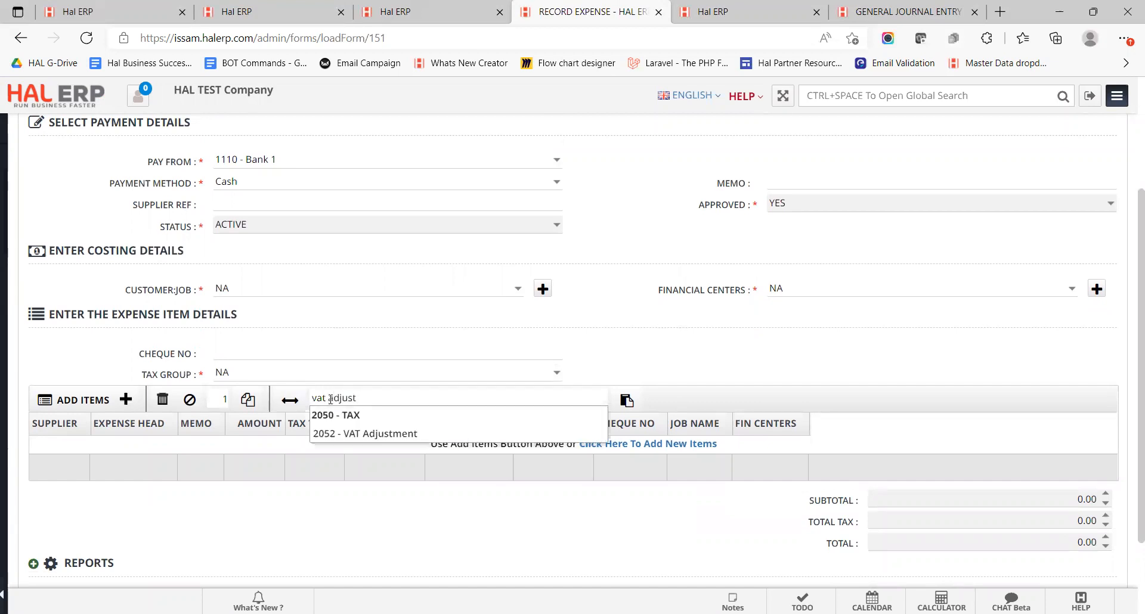
pyautogui.click(351, 437)
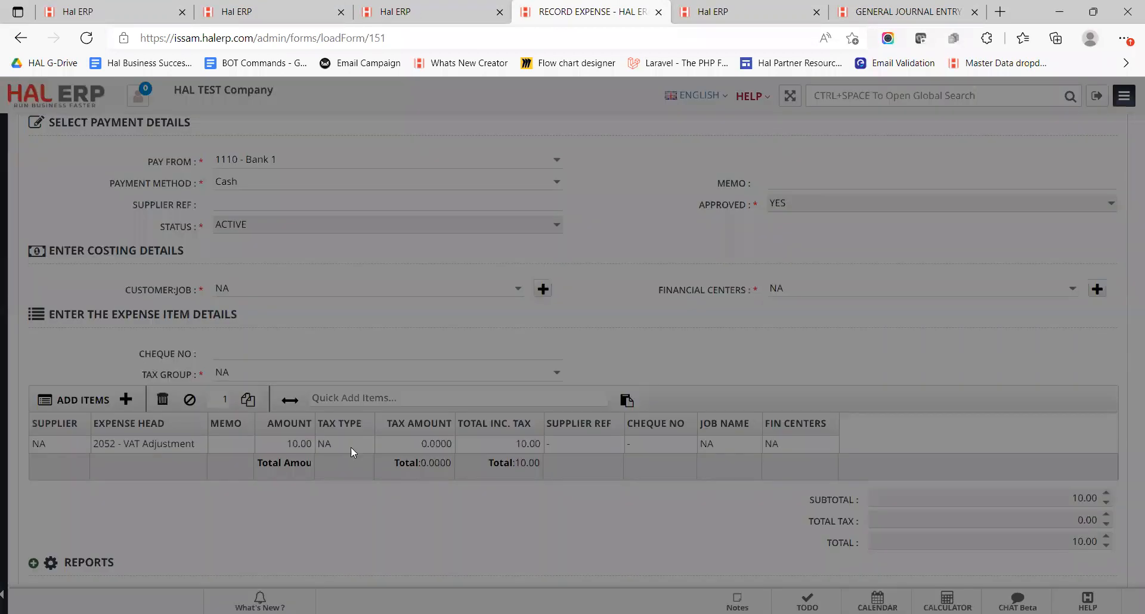
# Step: Set the VAT Adjustment item's amount to 22497.61, matching the Trial Balance credit, and its memo to Feb VAT Payment
pyautogui.click(428, 9)
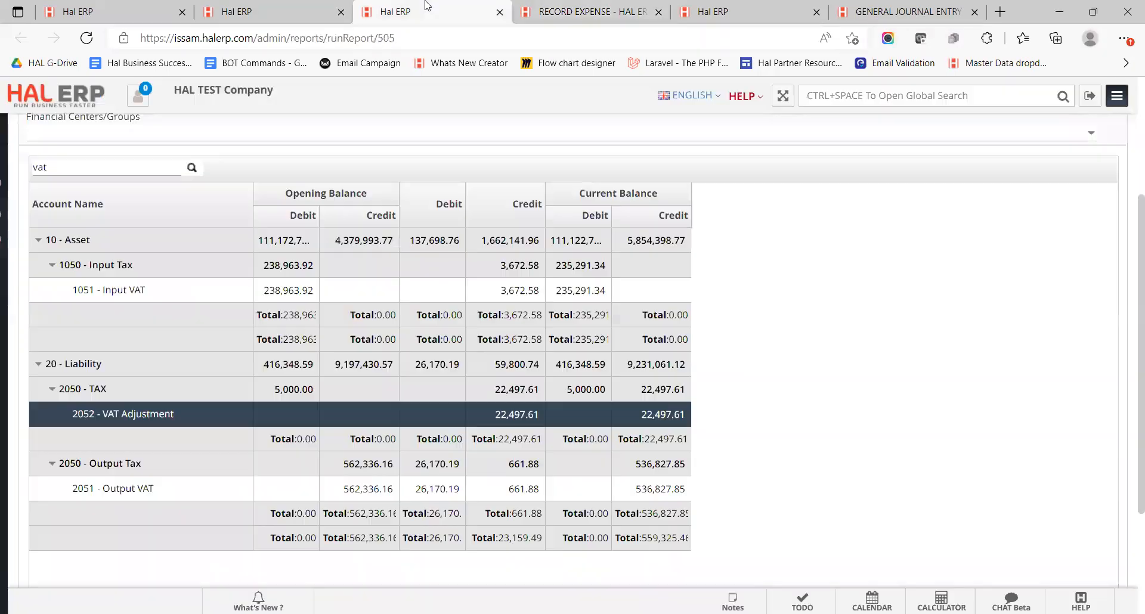
pyautogui.click(586, 8)
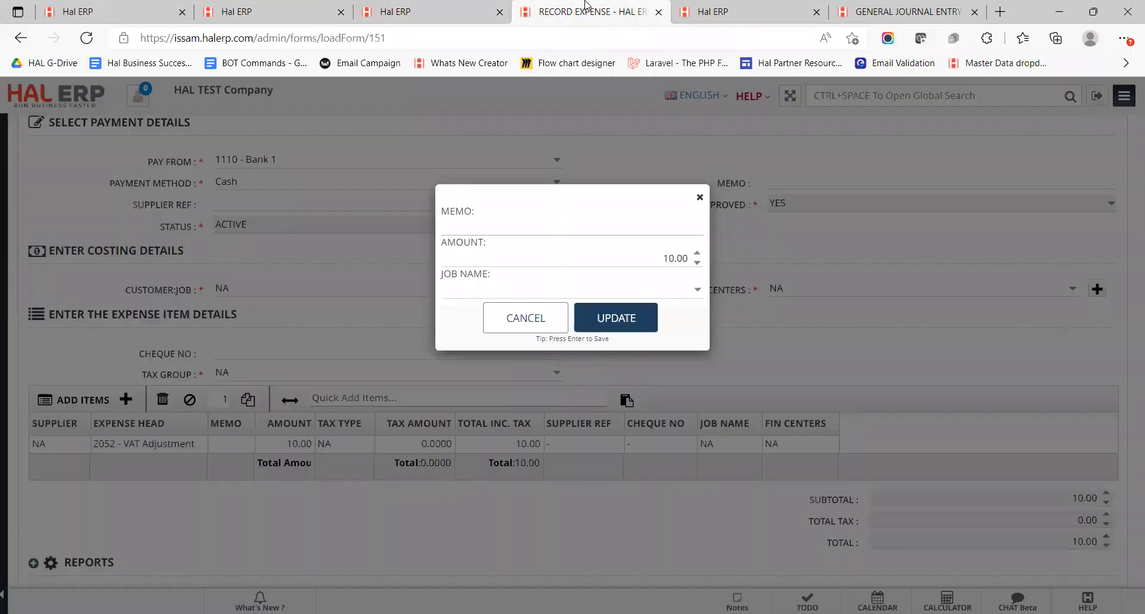
pyautogui.click(588, 259)
pyautogui.hotkey('ctrl', 'a')
pyautogui.write('22')
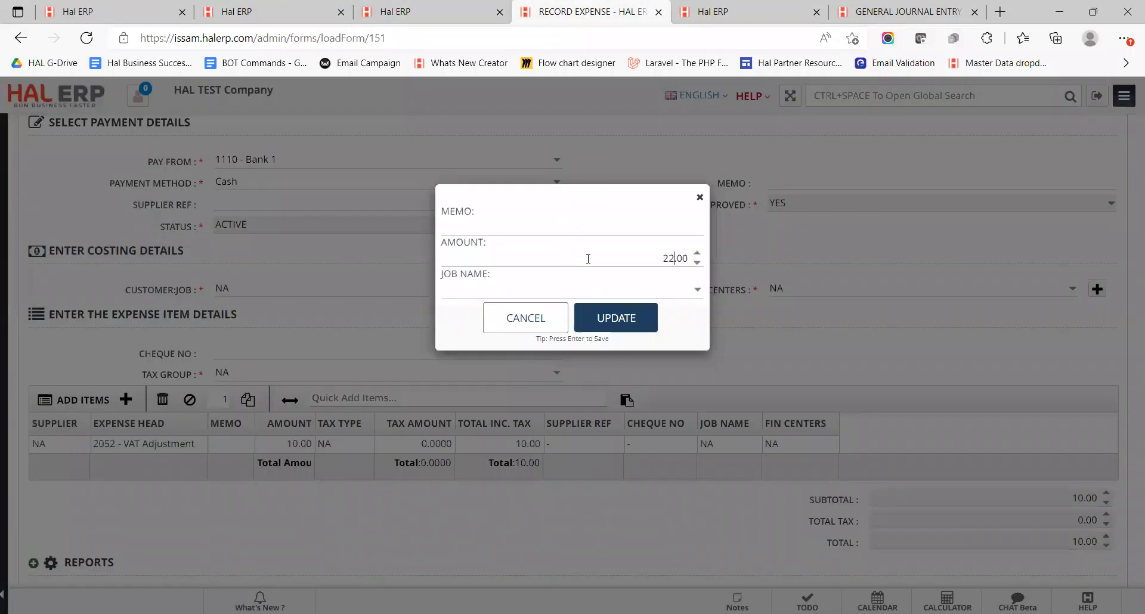
pyautogui.write('497')
pyautogui.click(537, 224)
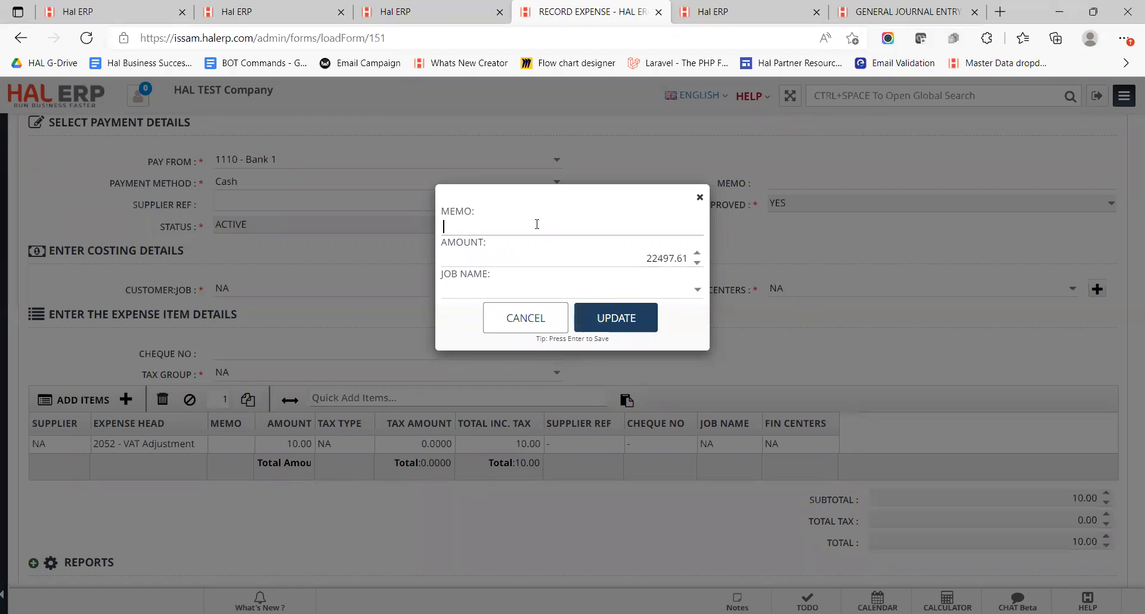
pyautogui.write('Feb VAT Payment')
pyautogui.click(611, 321)
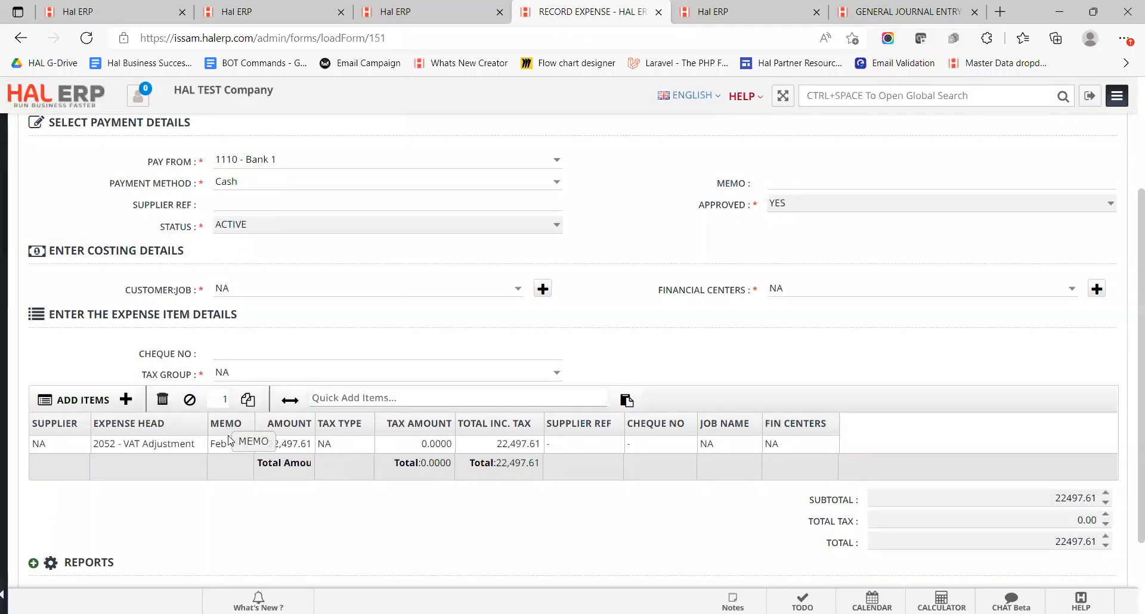
# Step: Check the expense item's memo and amount, and submit the expense
pyautogui.click(231, 442)
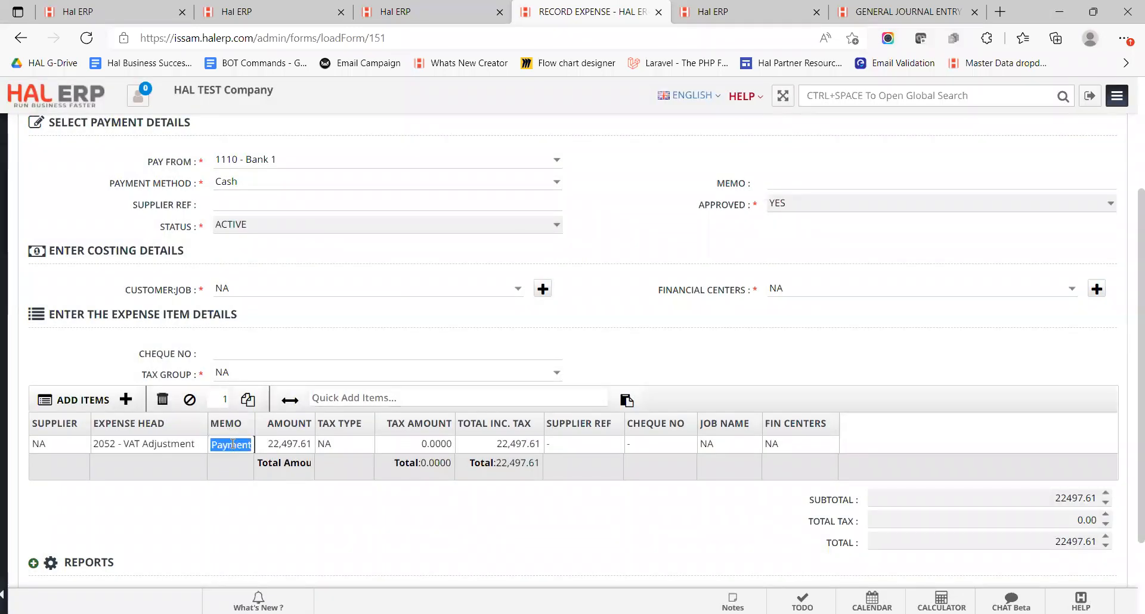
pyautogui.click(274, 446)
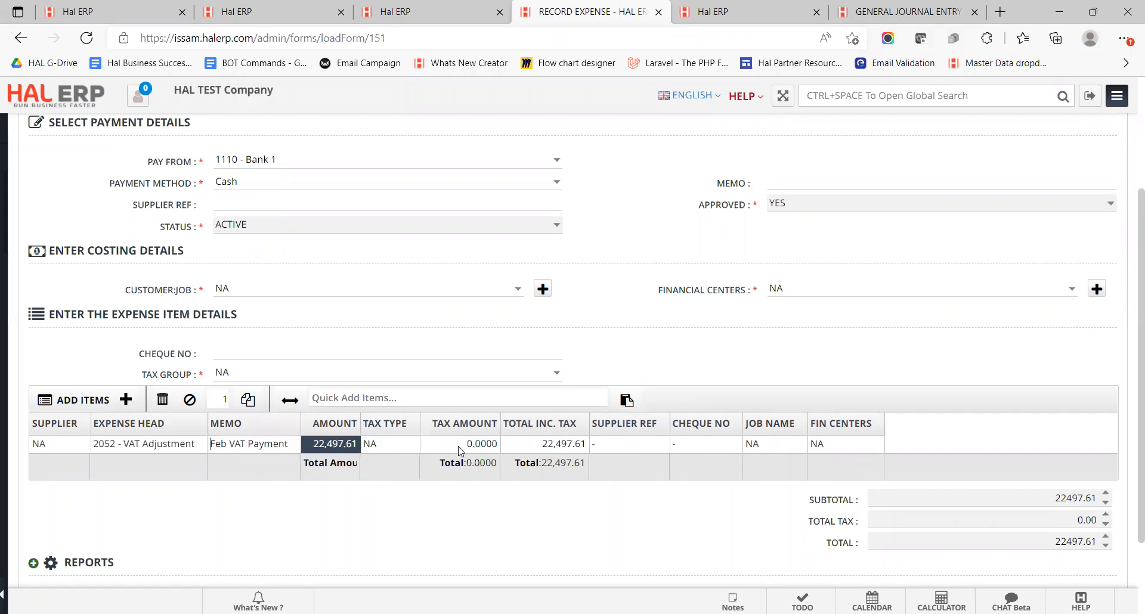
pyautogui.scroll(-2, 685, 350)
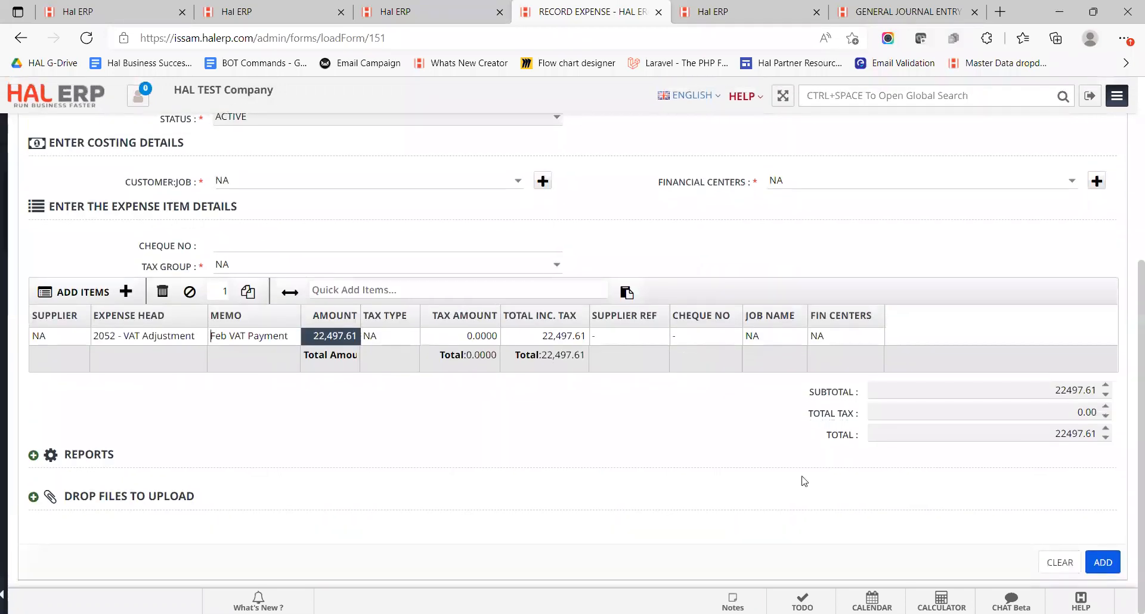
pyautogui.scroll(5, 799, 478)
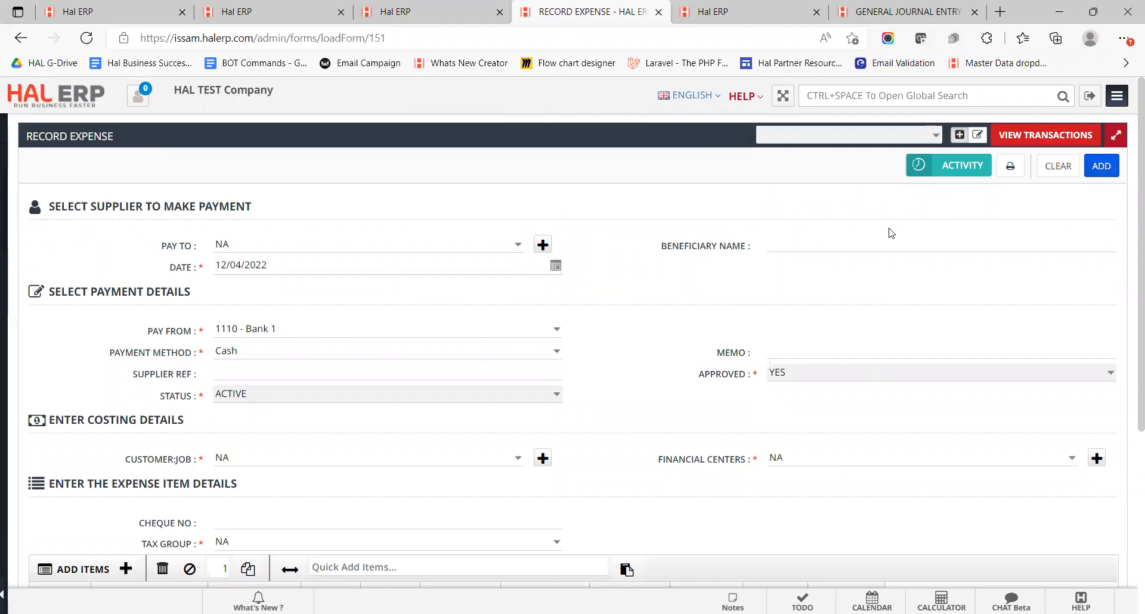
pyautogui.click(1101, 167)
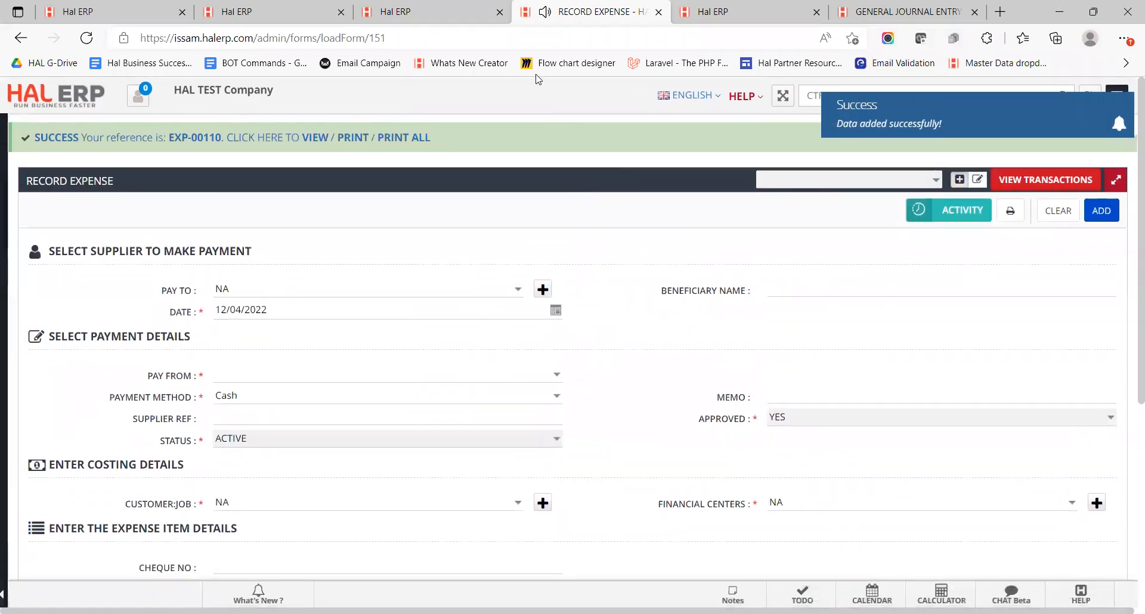
# Step: Return to the Trial Balance report, reload its data, and check the 2052 - VAT Adjustment balance after the payment
pyautogui.click(453, 11)
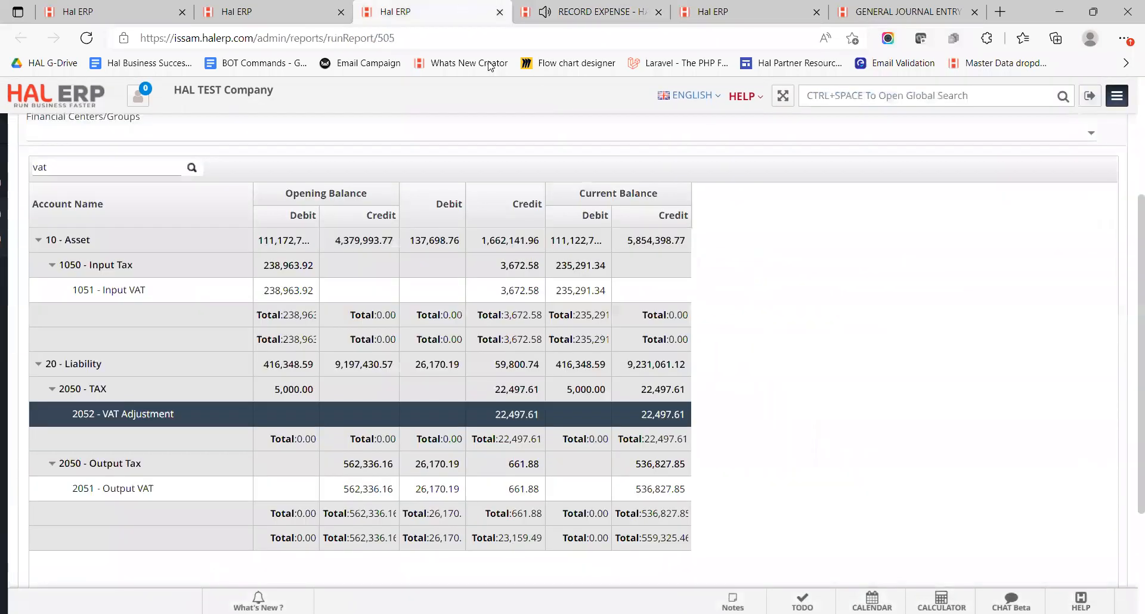
pyautogui.scroll(1, 751, 306)
pyautogui.scroll(2, 751, 306)
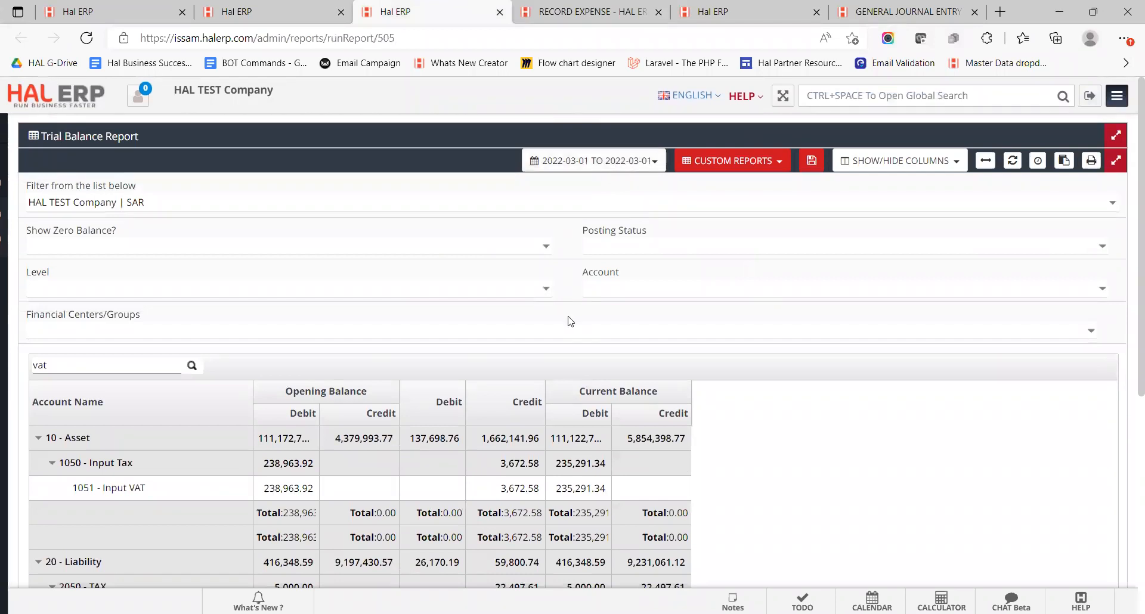
pyautogui.scroll(-2, 567, 319)
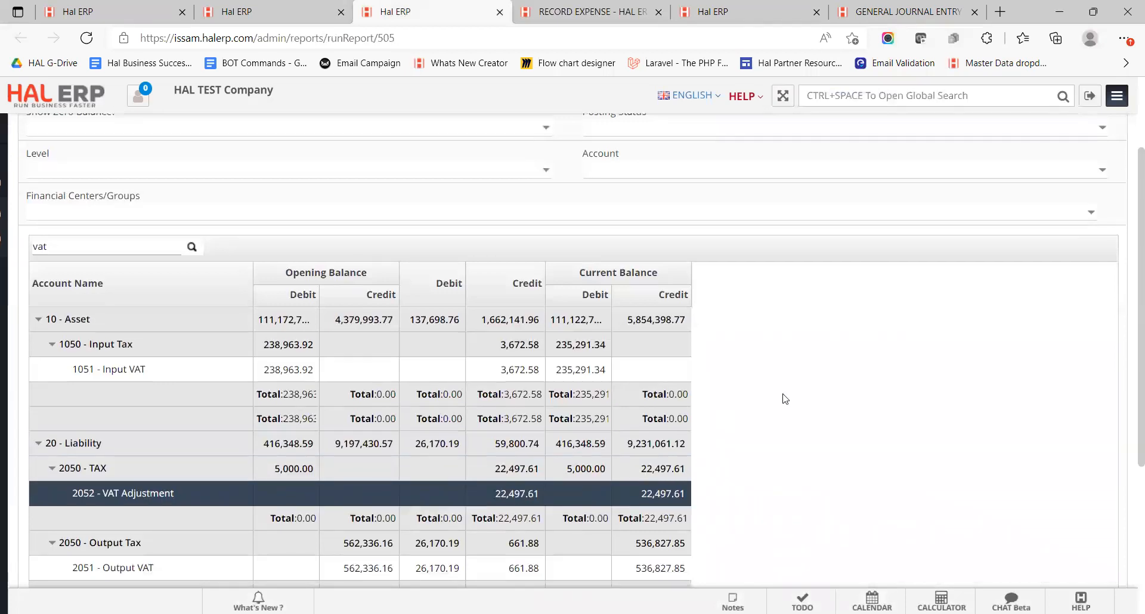
pyautogui.scroll(2, 784, 396)
pyautogui.click(1011, 160)
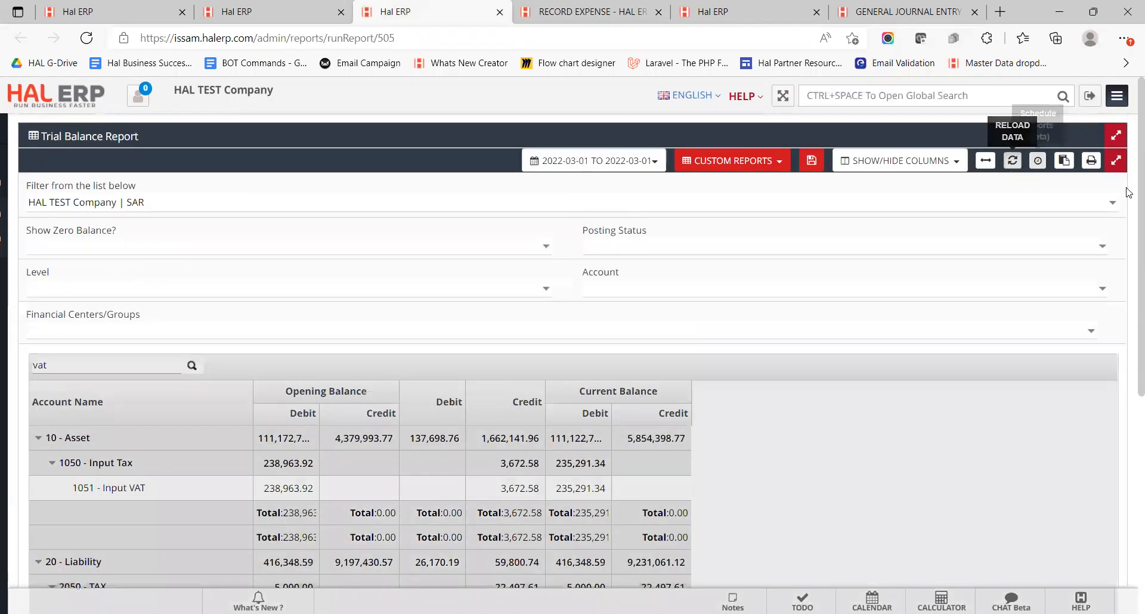
pyautogui.scroll(-4, 1128, 357)
pyautogui.click(581, 372)
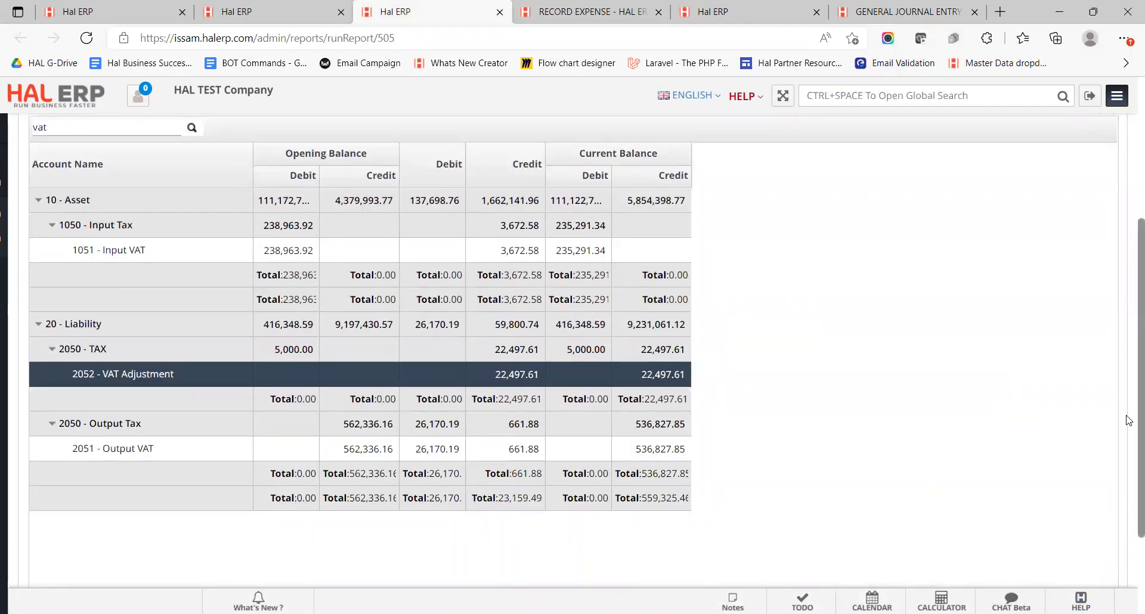
# Step: Set the Trial Balance date range to 2022-04-12 only and review the 2052 - VAT Adjustment row
pyautogui.scroll(4, 1129, 426)
pyautogui.click(624, 169)
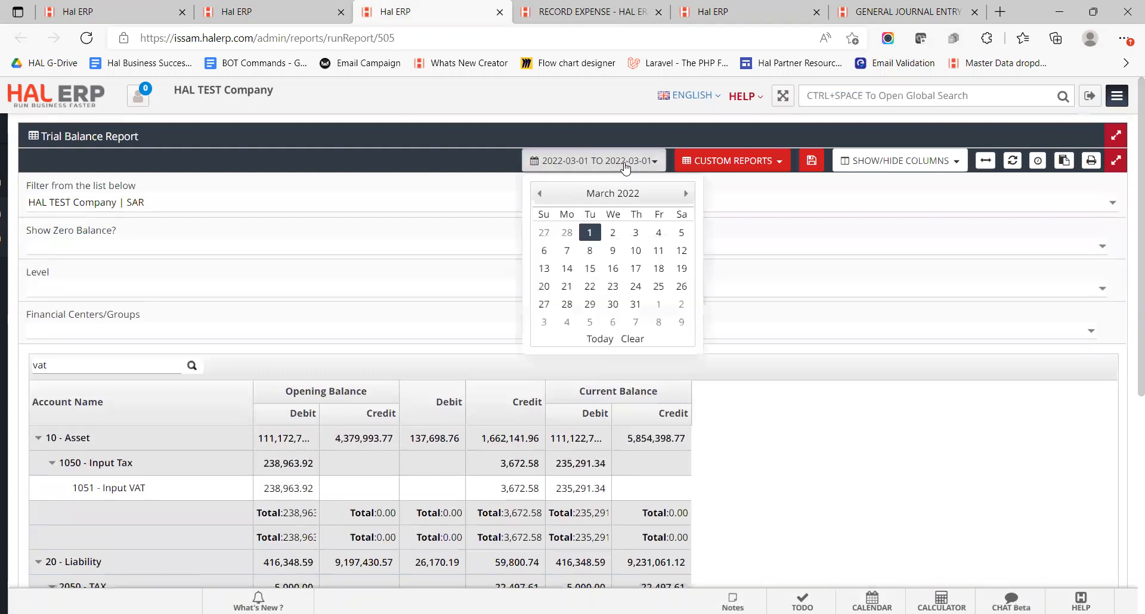
pyautogui.click(685, 193)
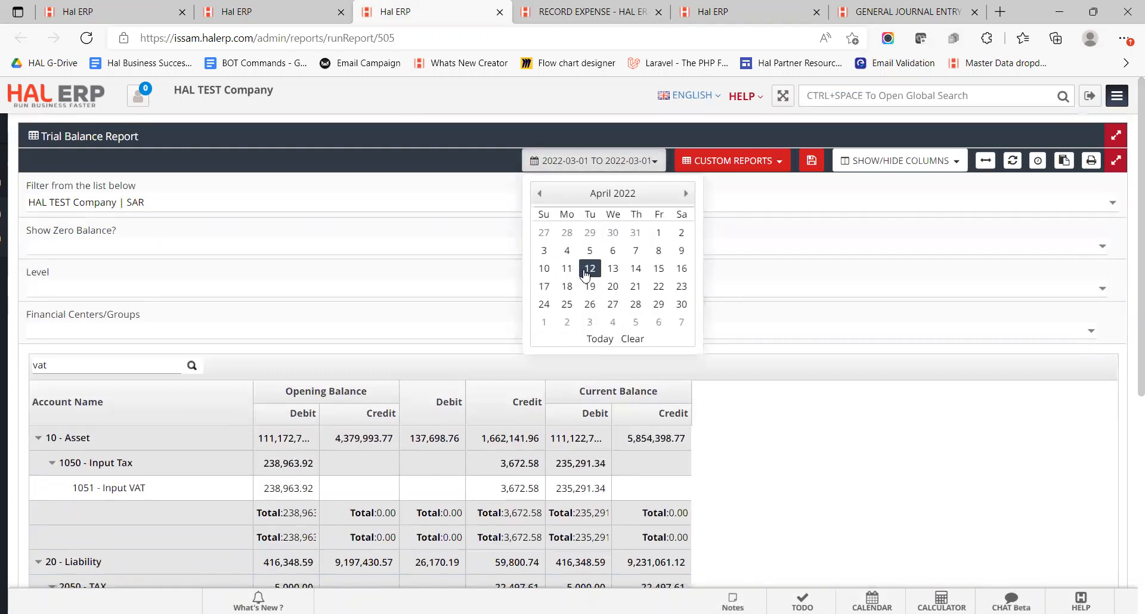
pyautogui.click(588, 269)
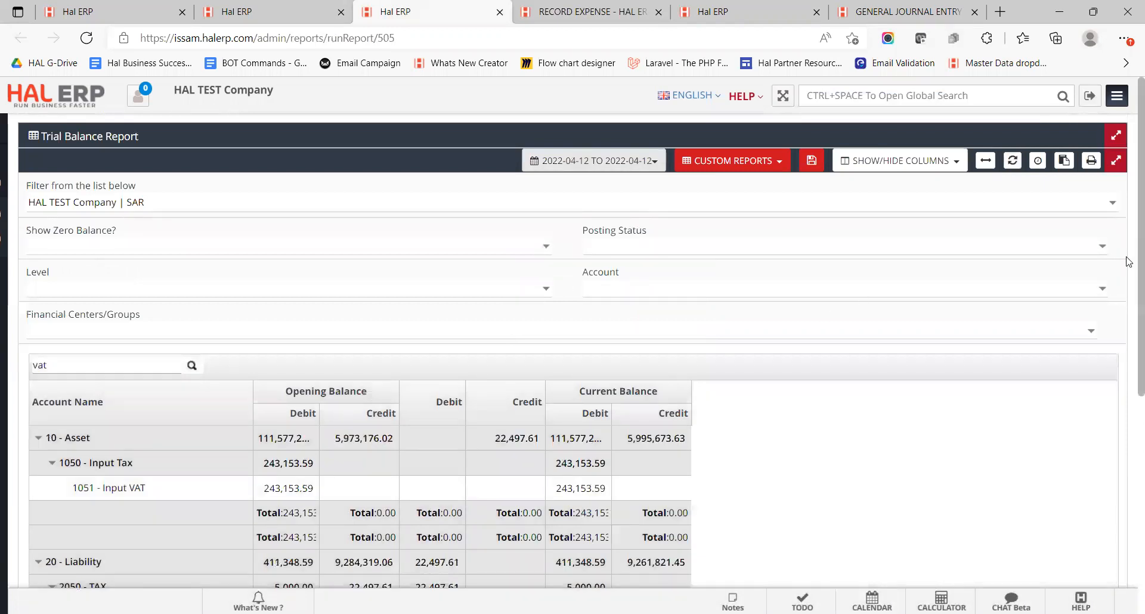
pyautogui.scroll(-3, 1128, 262)
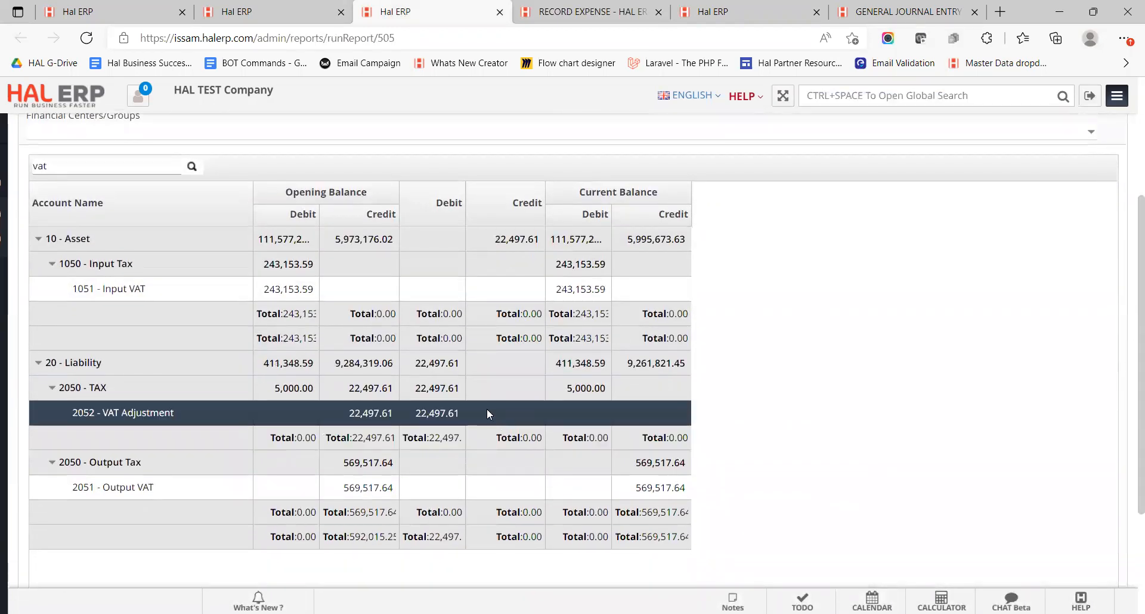